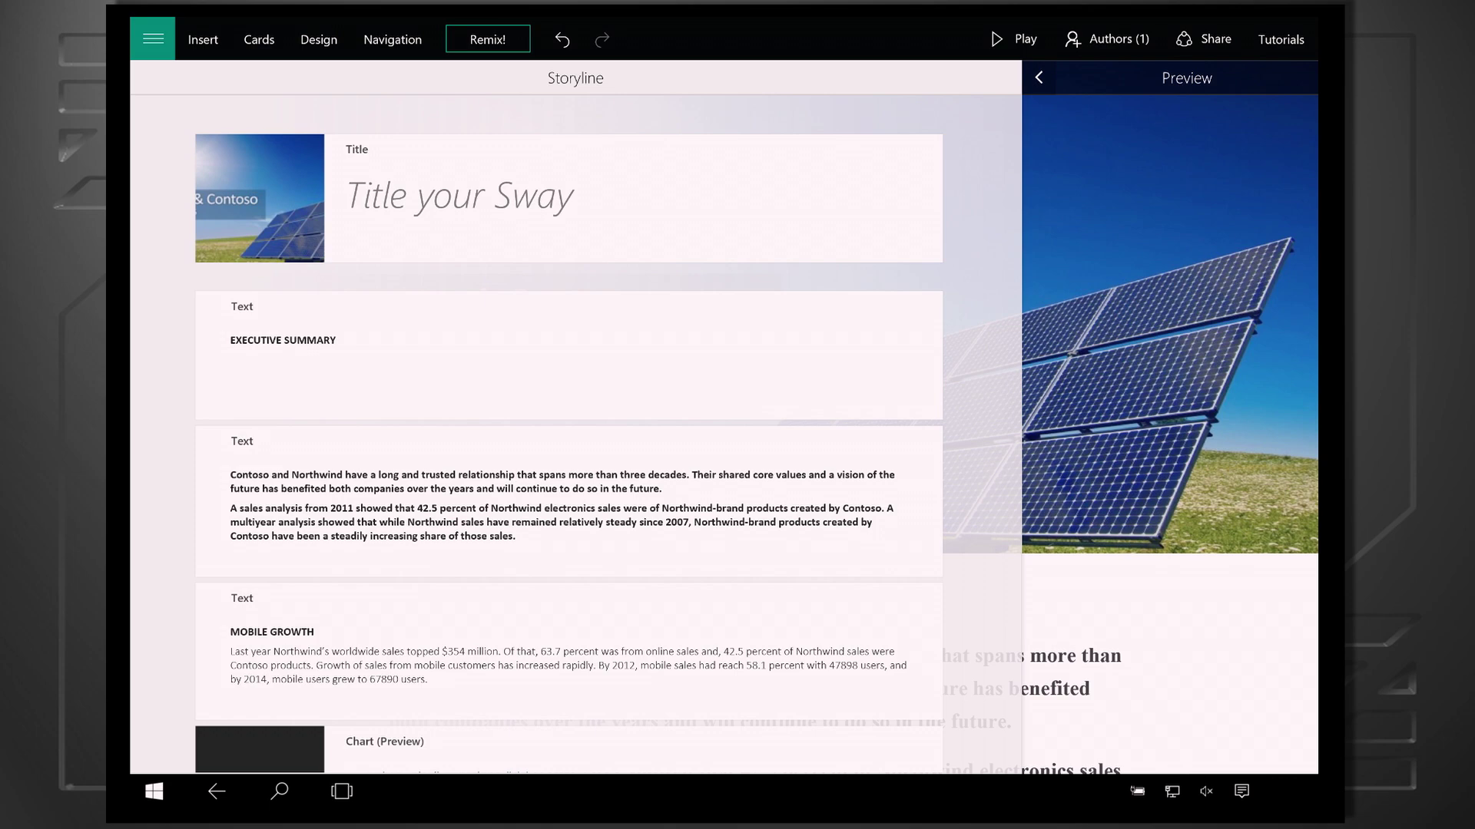
scroll(568, 434, down, 5)
scroll(568, 433, down, 5)
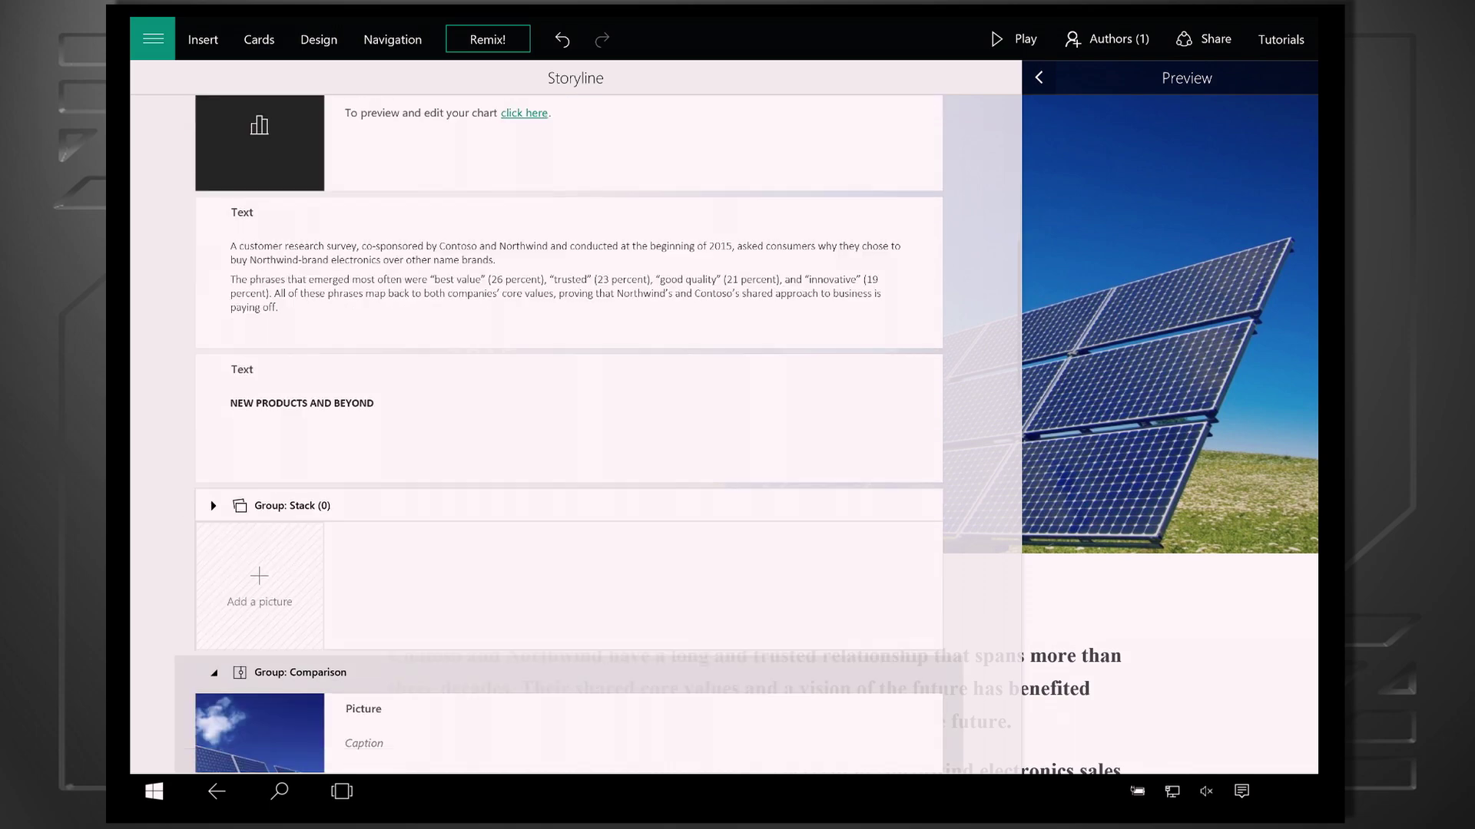
scroll(567, 433, up, 5)
scroll(568, 433, up, 3)
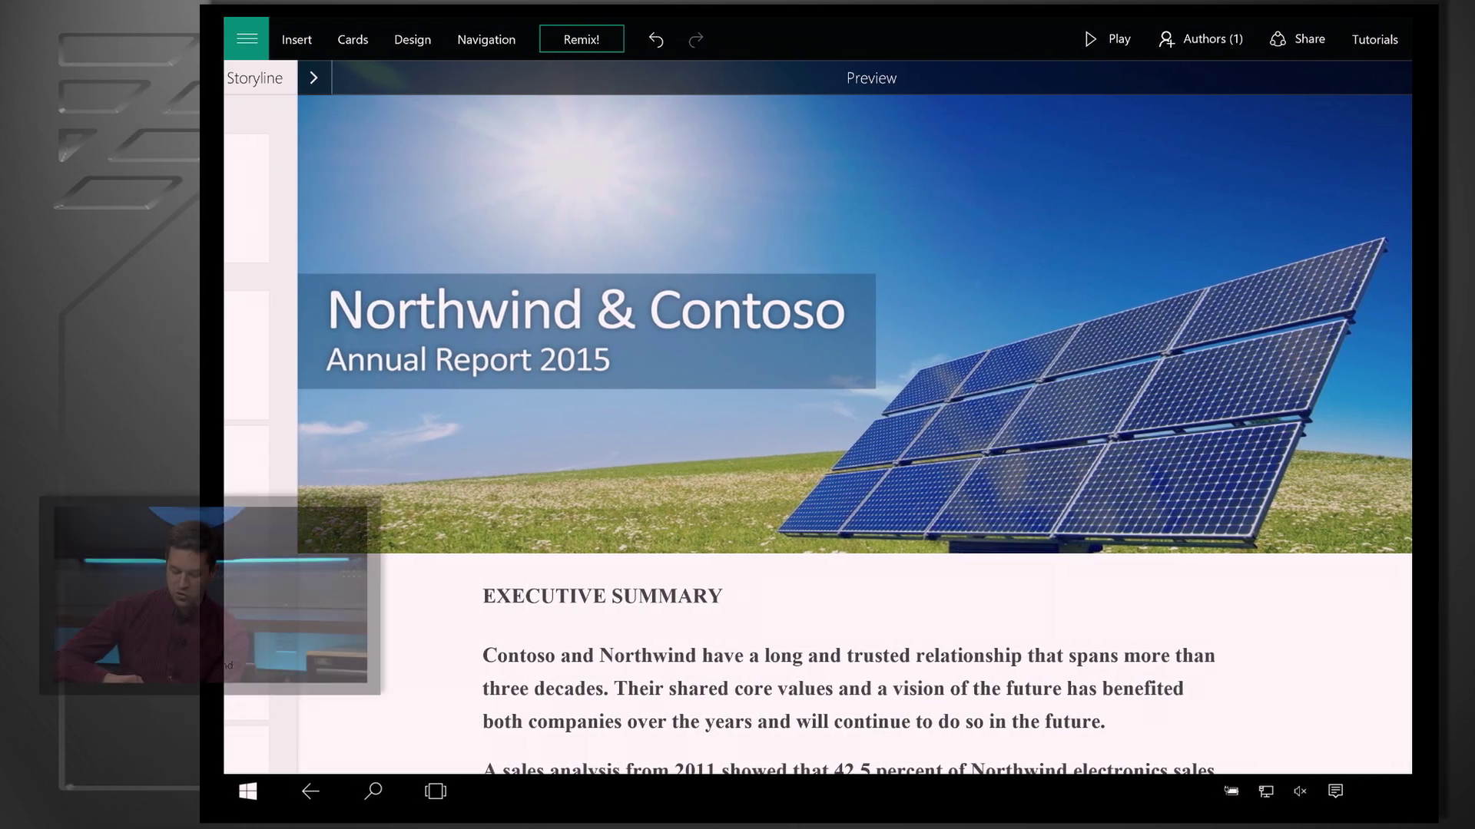
scroll(757, 433, down, 4)
scroll(848, 417, down, 2)
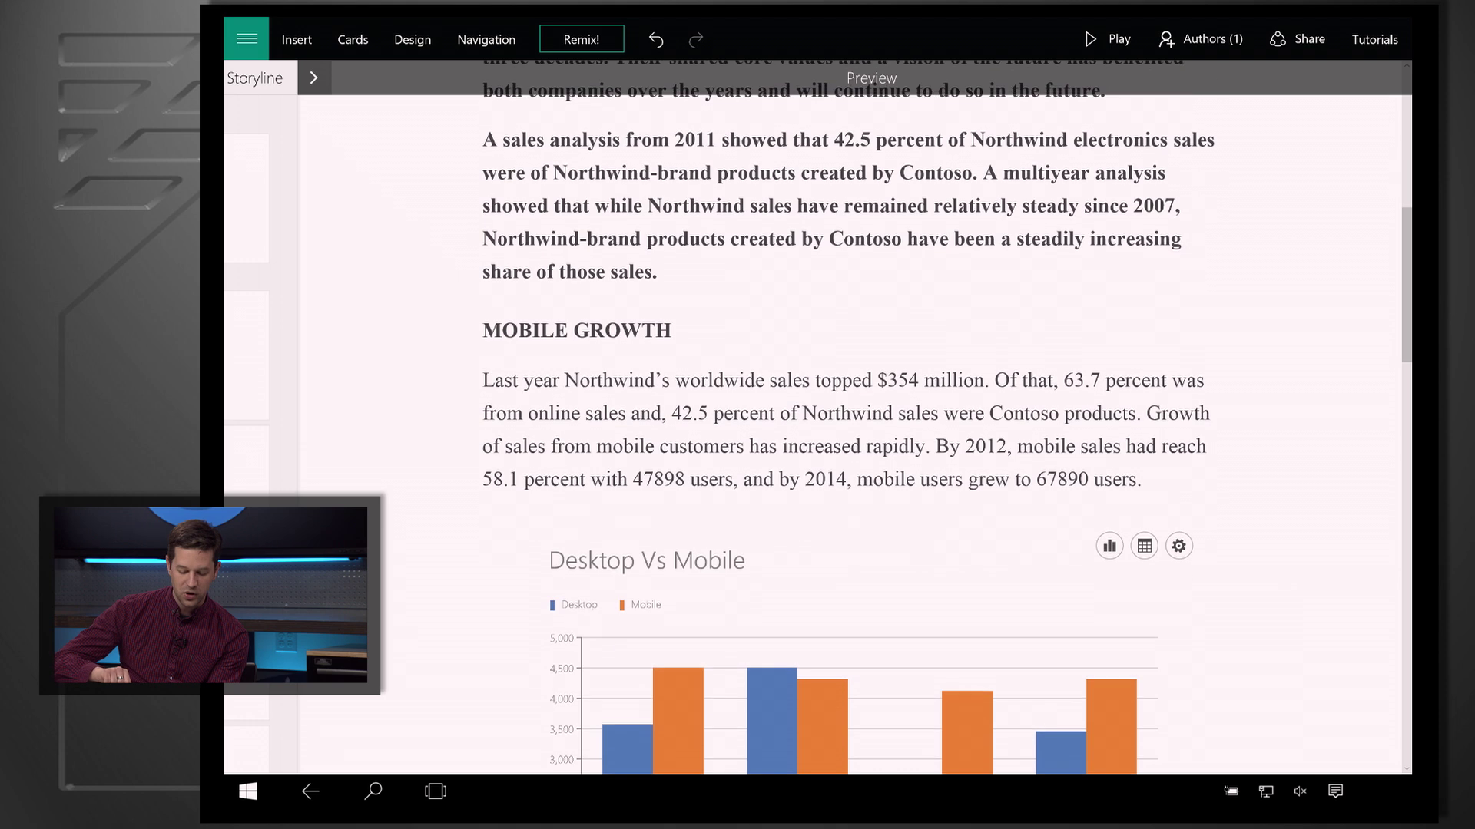
scroll(848, 433, down, 2)
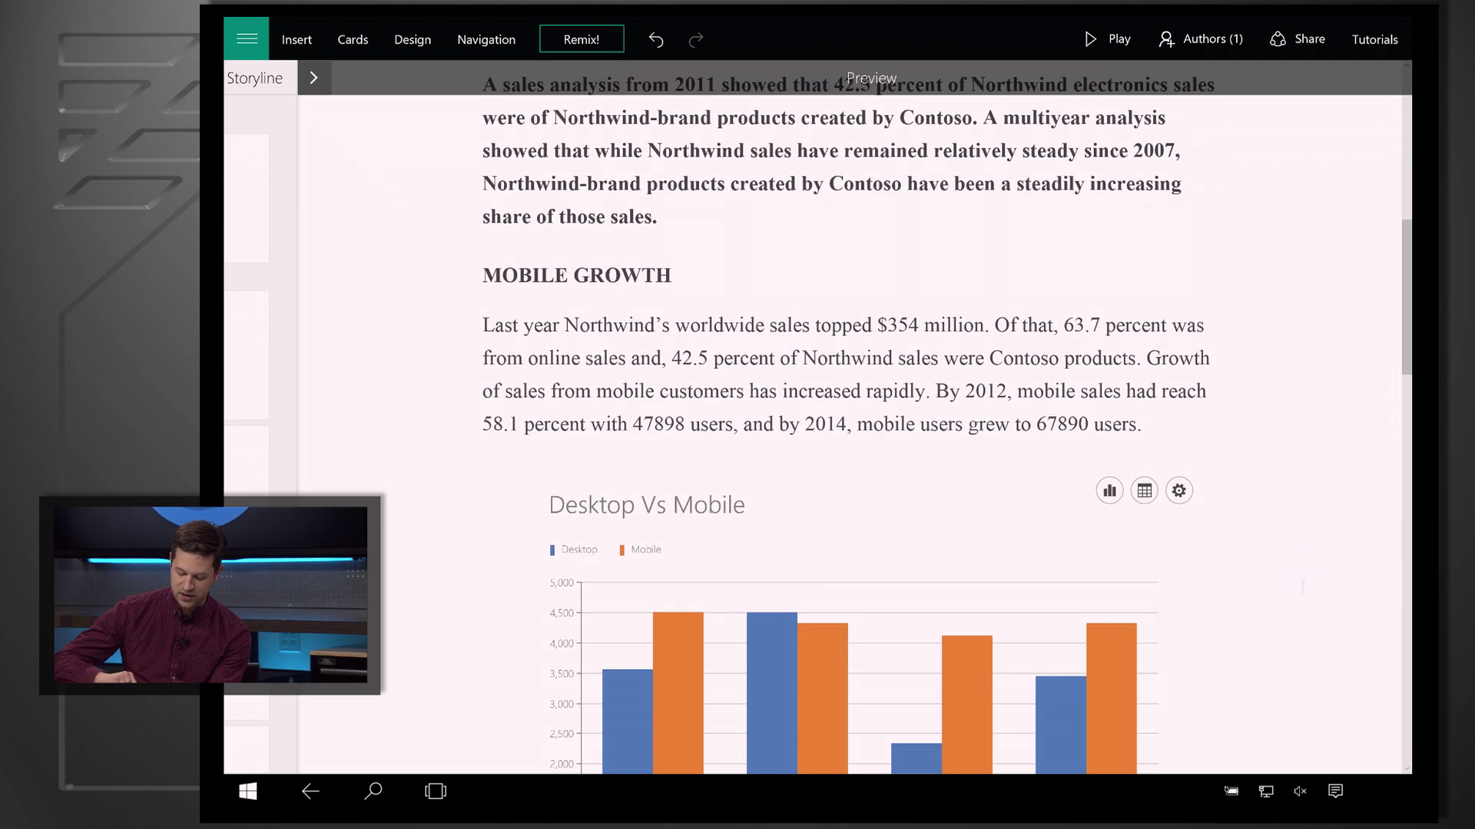
scroll(848, 433, down, 3)
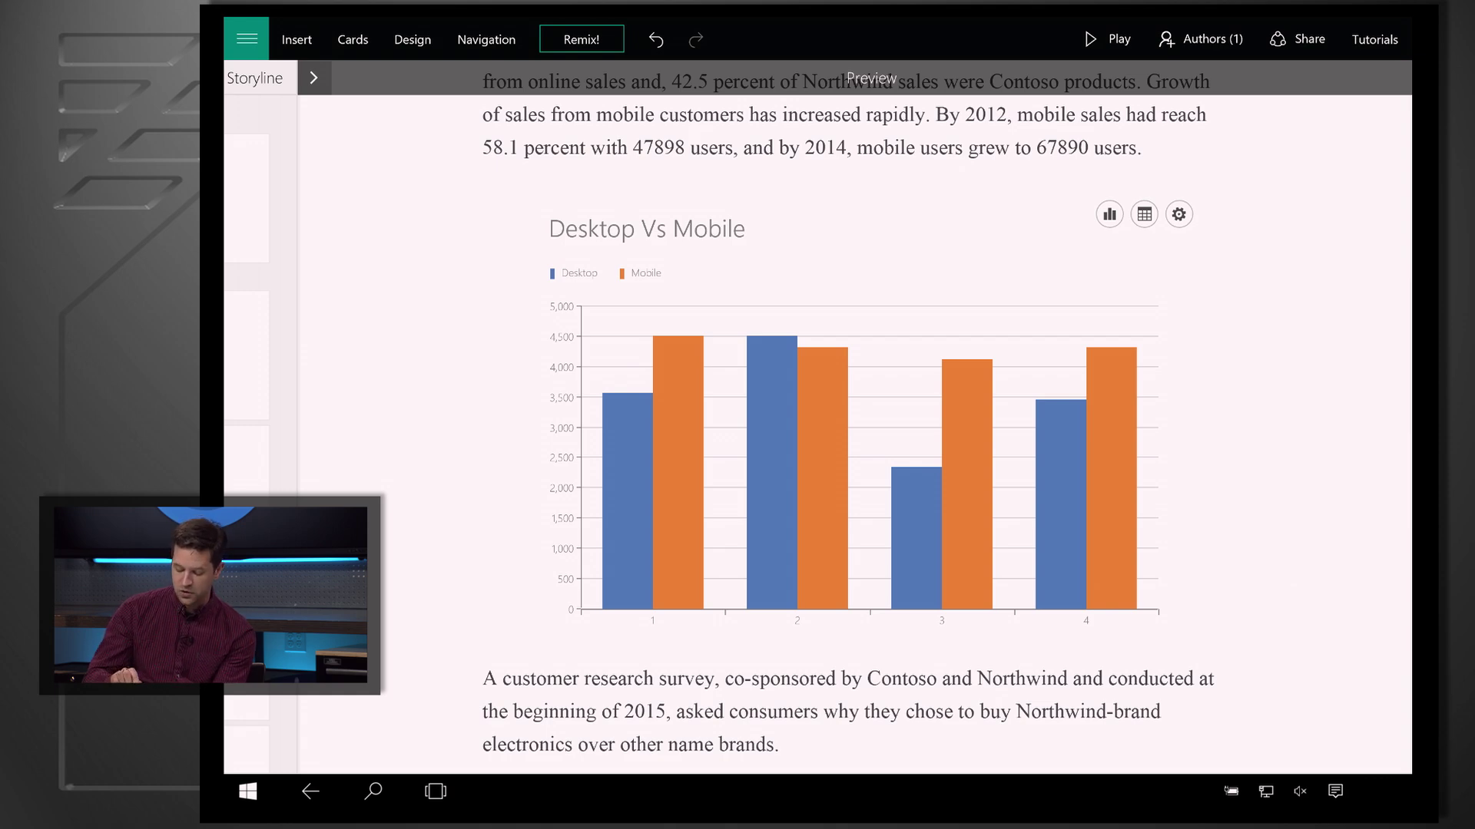
Step: Open the data table behind the Desktop vs Mobile chart in Sway's preview
click(1144, 214)
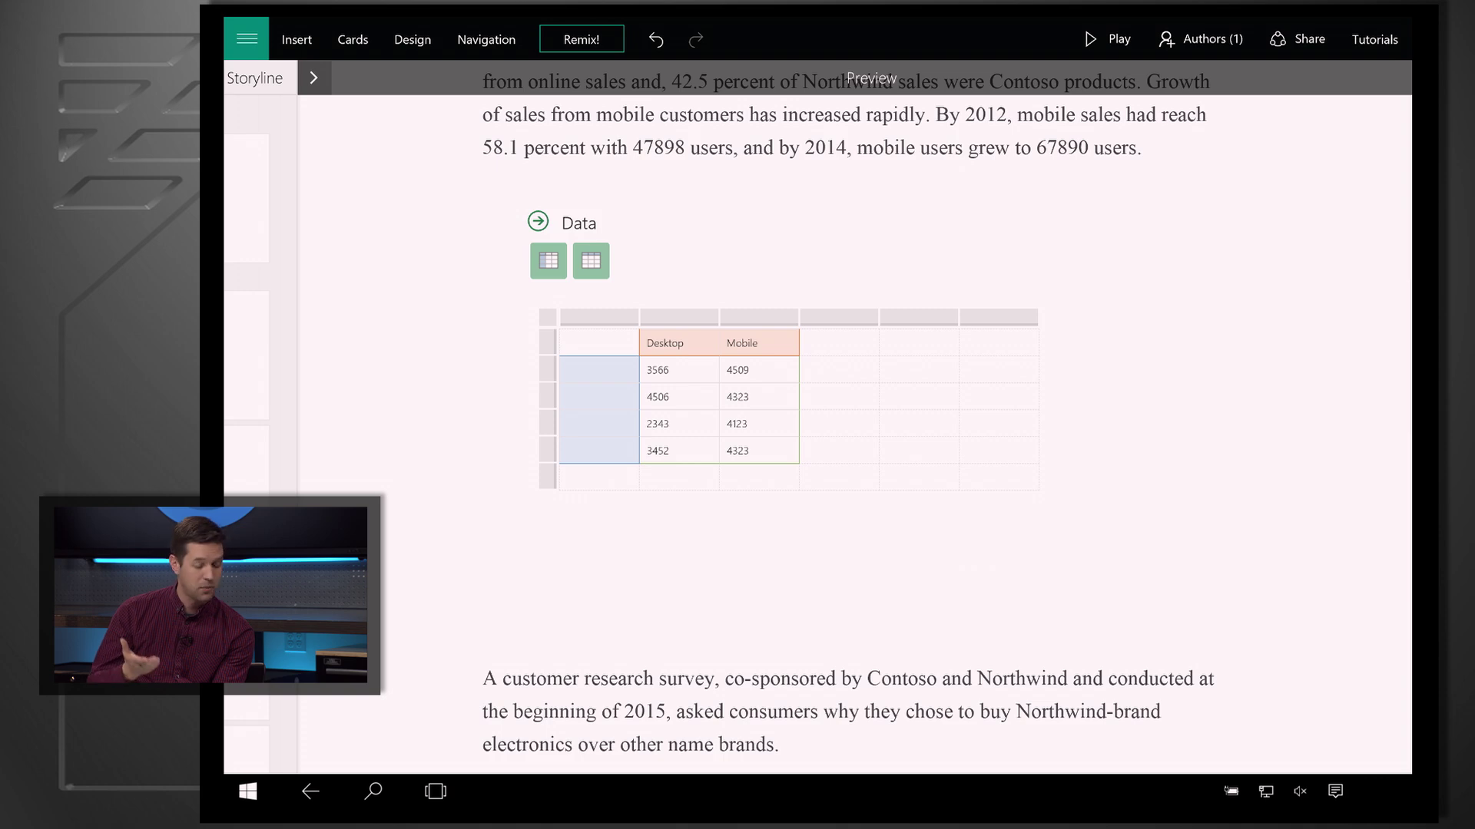
Step: Change the Desktop vs Mobile chart type from columns to Stacked Bar
click(538, 221)
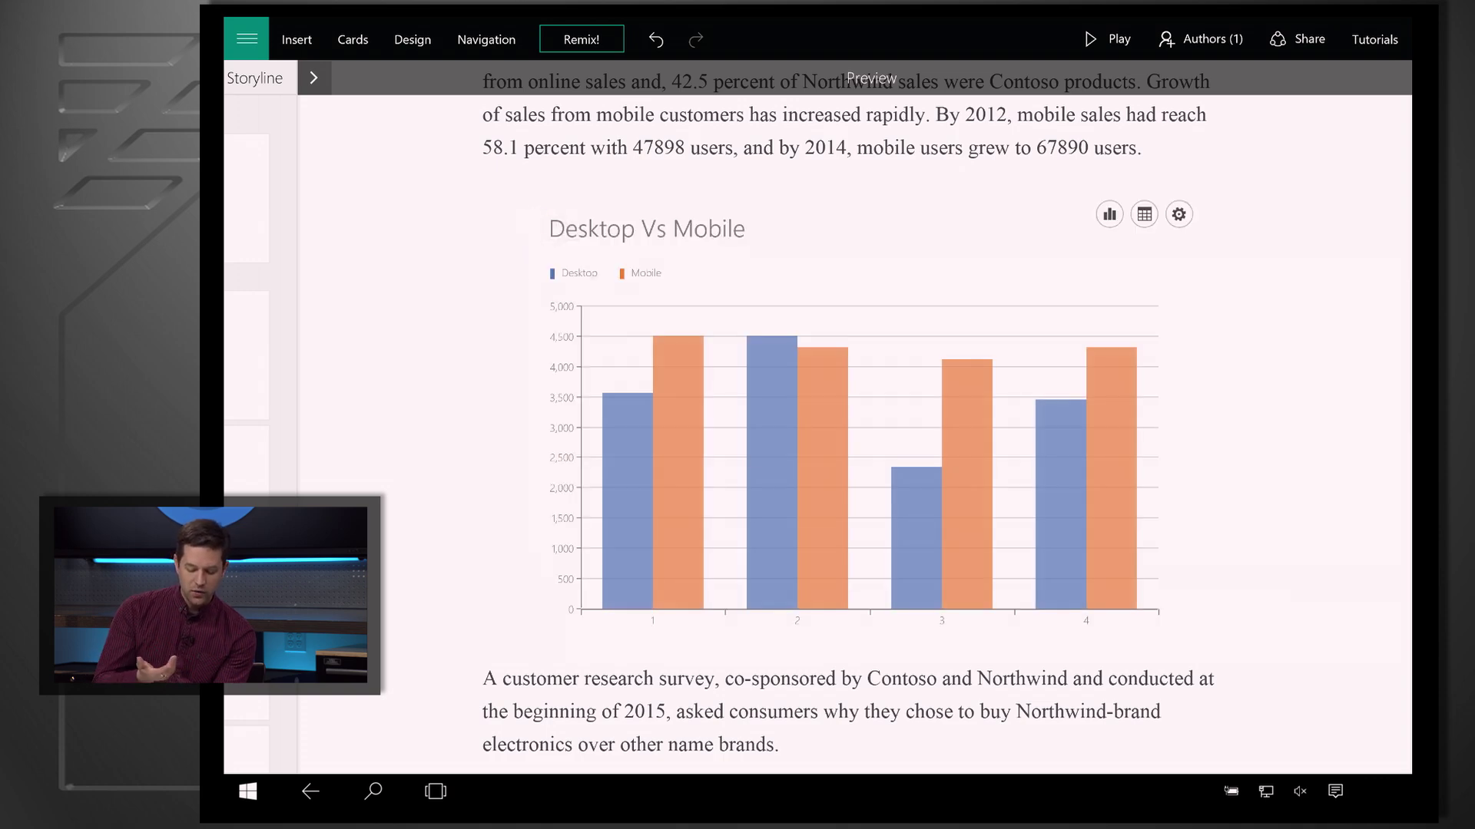
click(1178, 214)
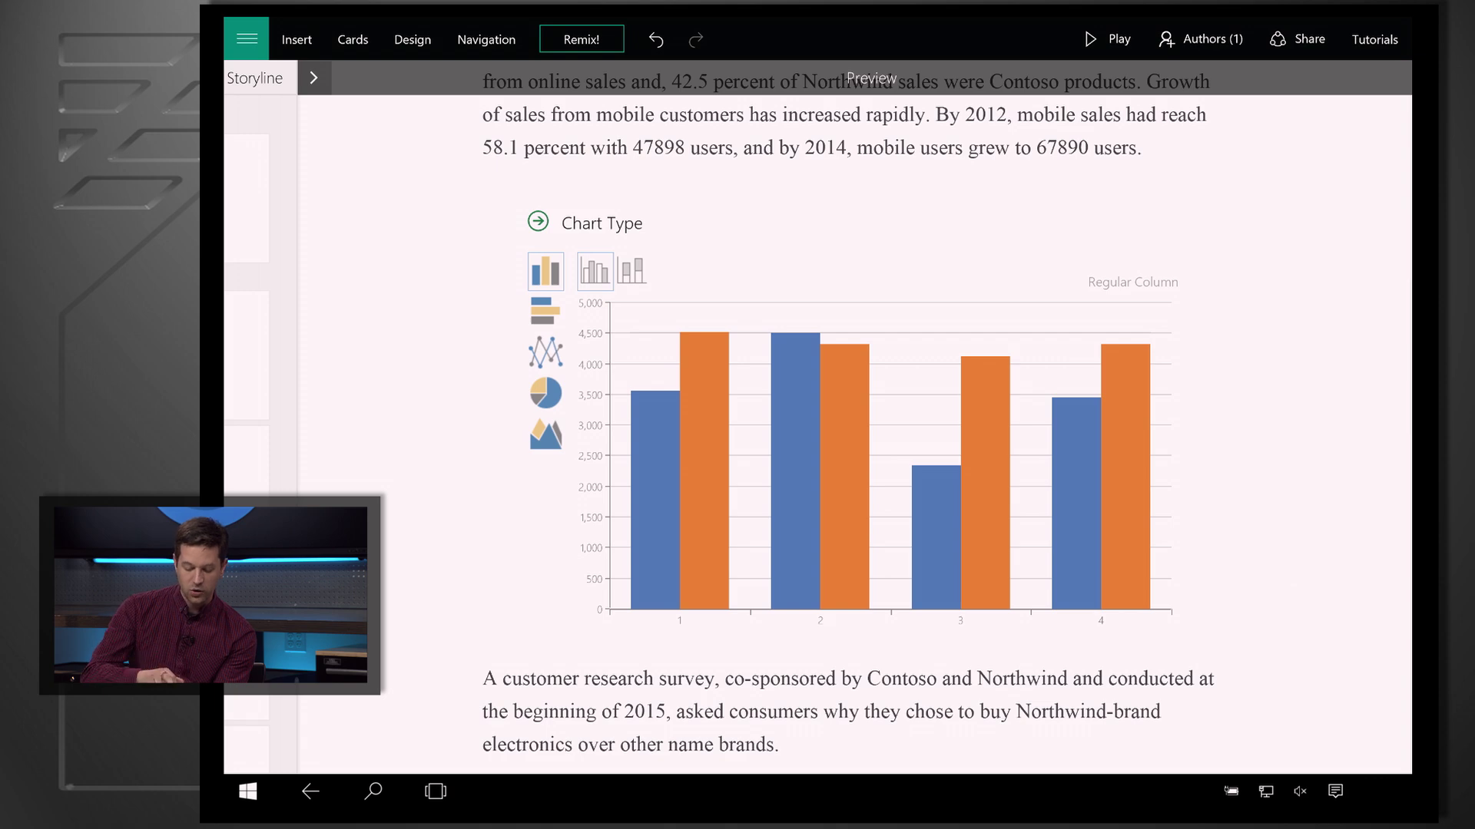
click(544, 311)
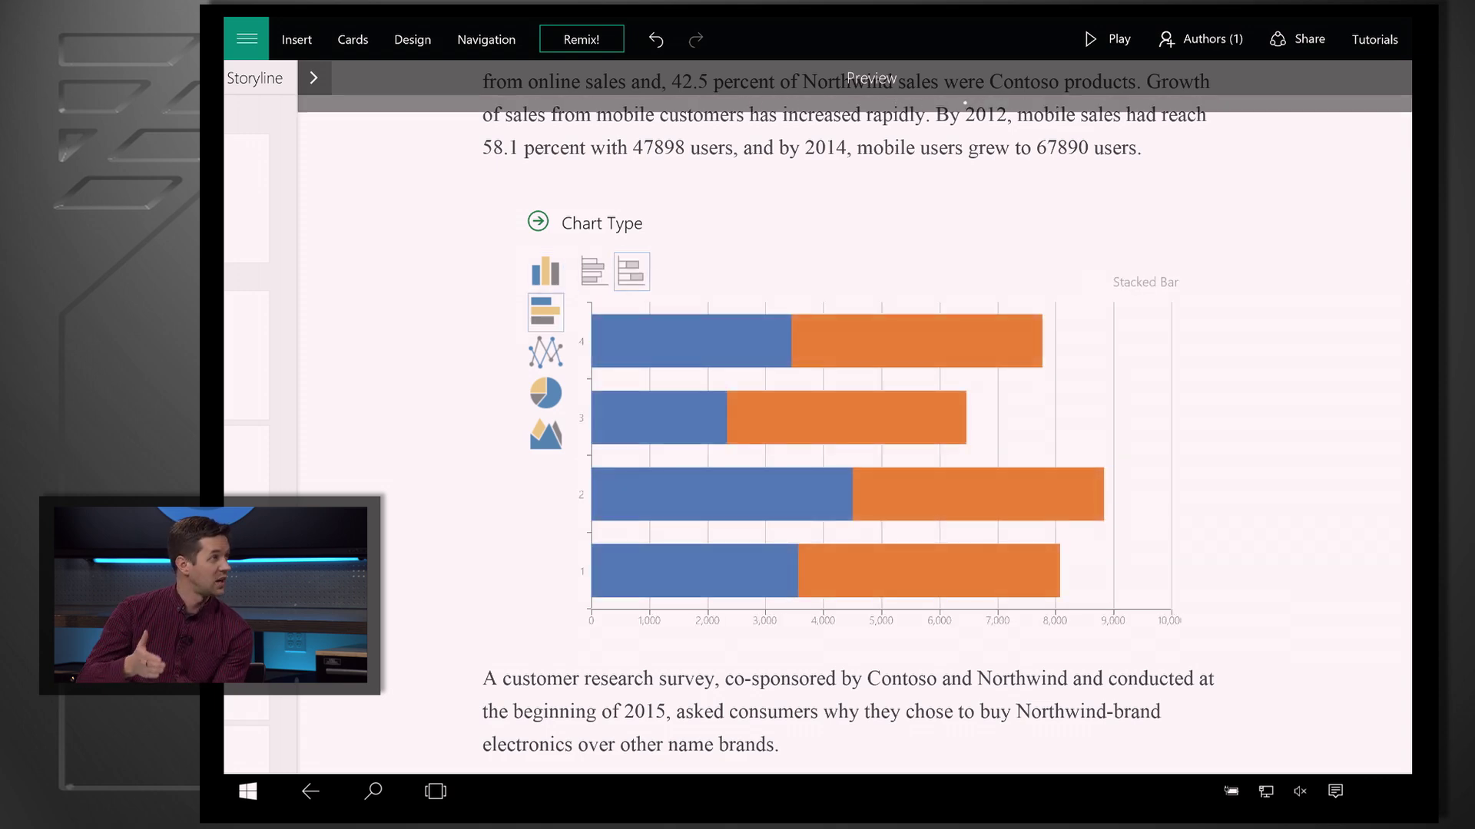
scroll(852, 427, down, 10)
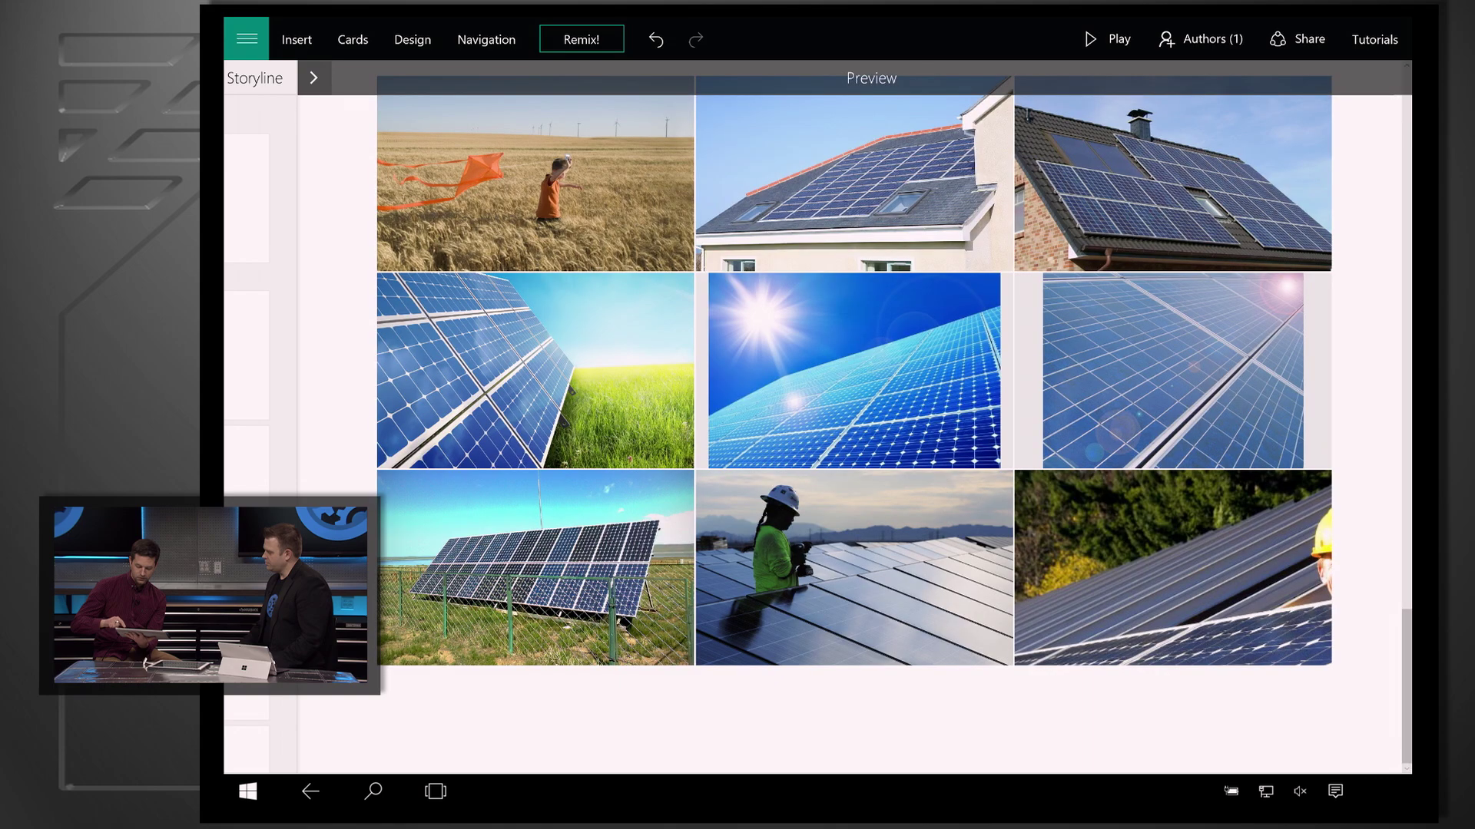
scroll(853, 427, up, 5)
scroll(853, 426, up, 5)
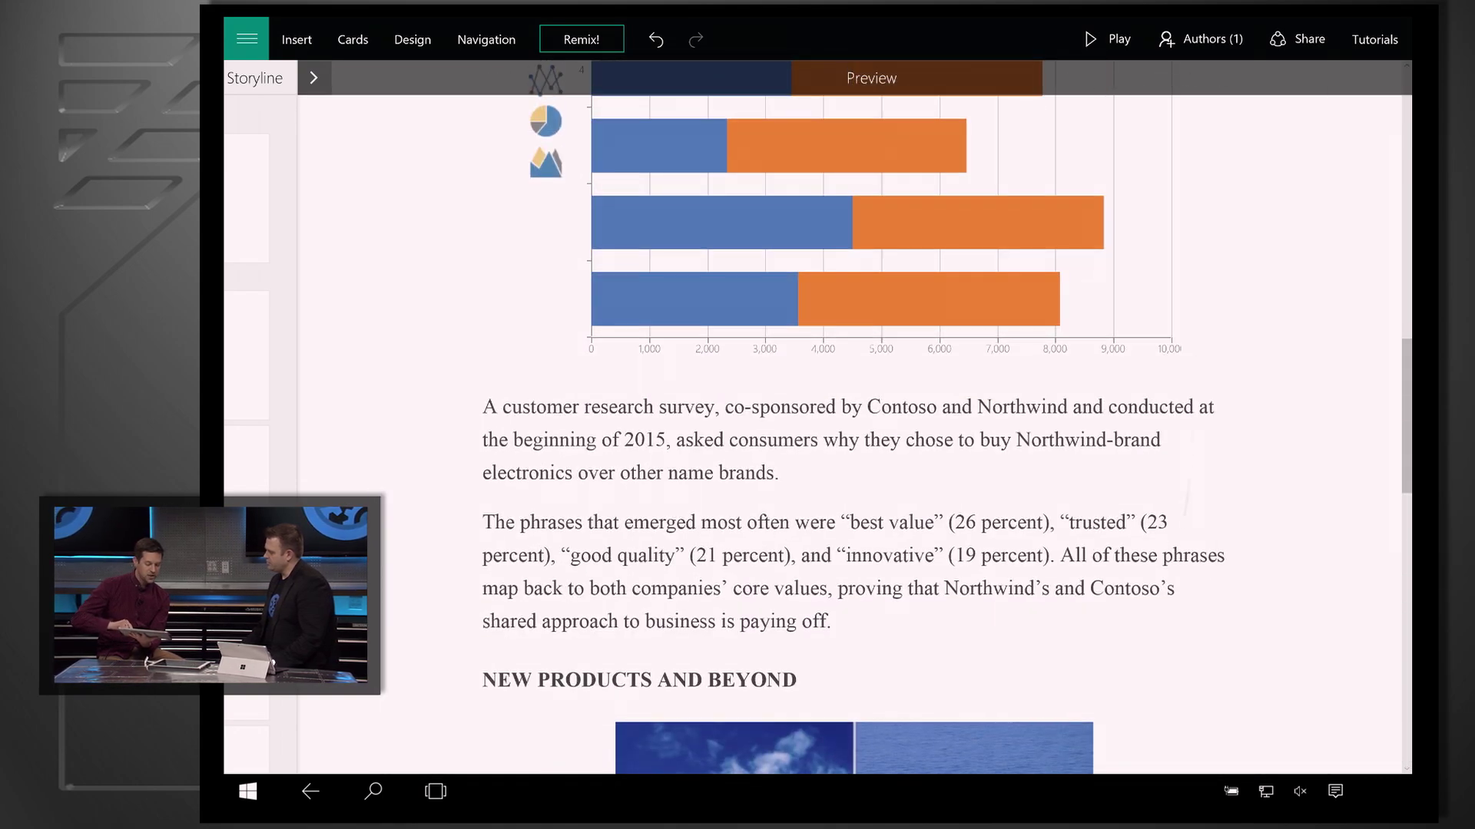
scroll(852, 427, up, 3)
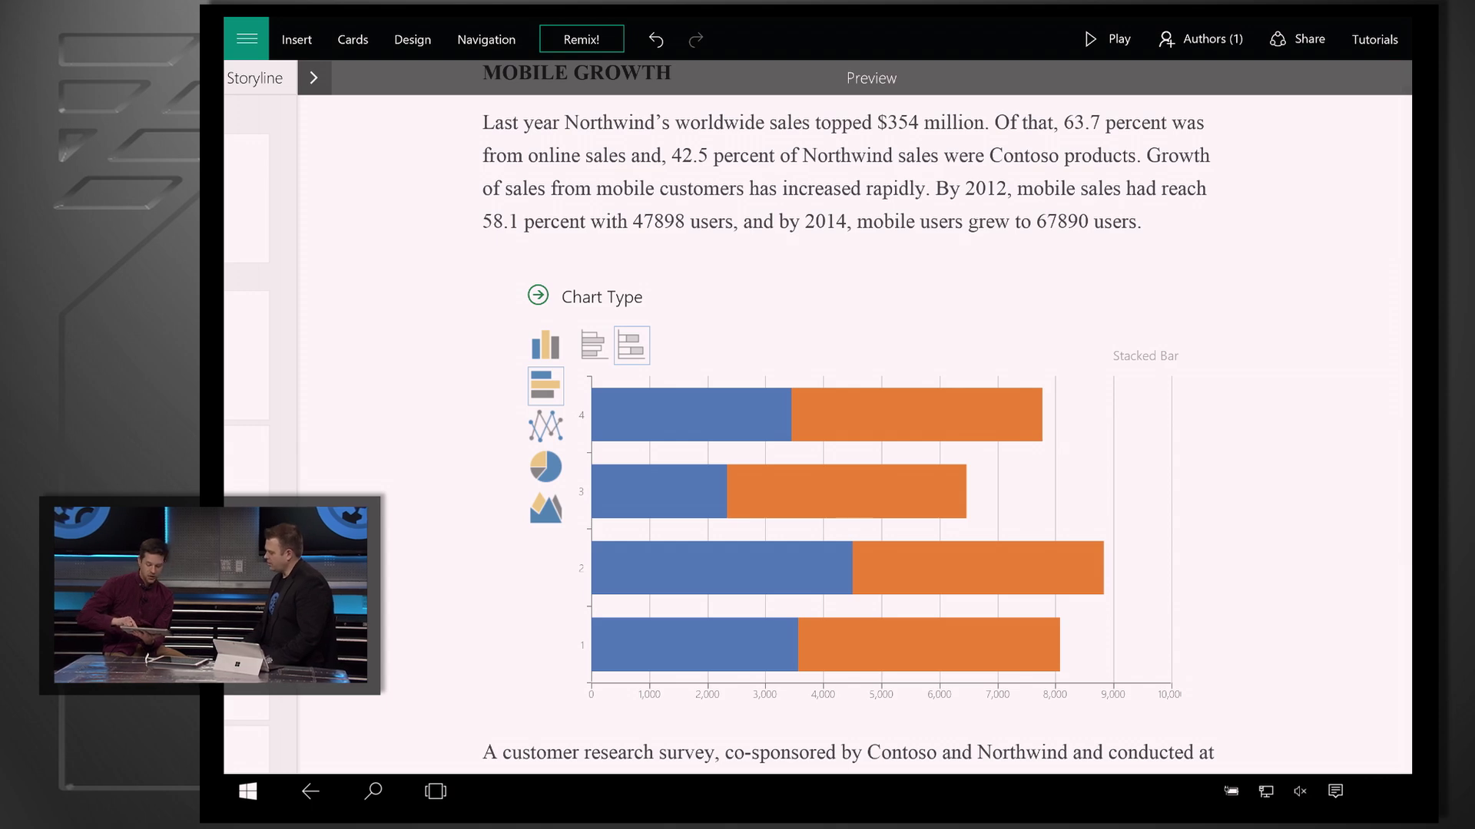
scroll(852, 426, down, 5)
scroll(852, 426, down, 1)
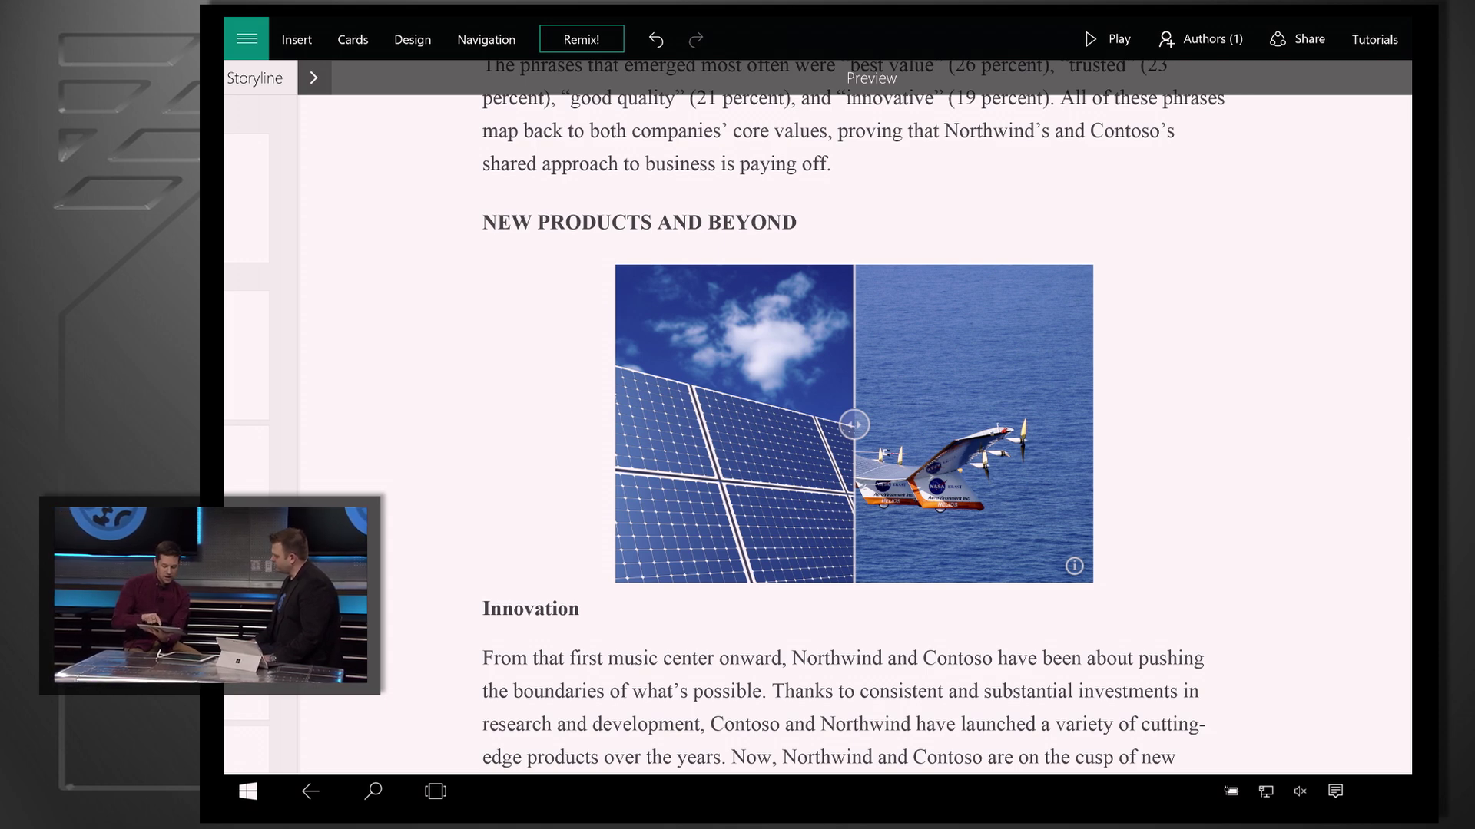
Step: Drag the New Products and Beyond comparison slider across to reveal the solar airplane photo
drag(854, 424, 1057, 424)
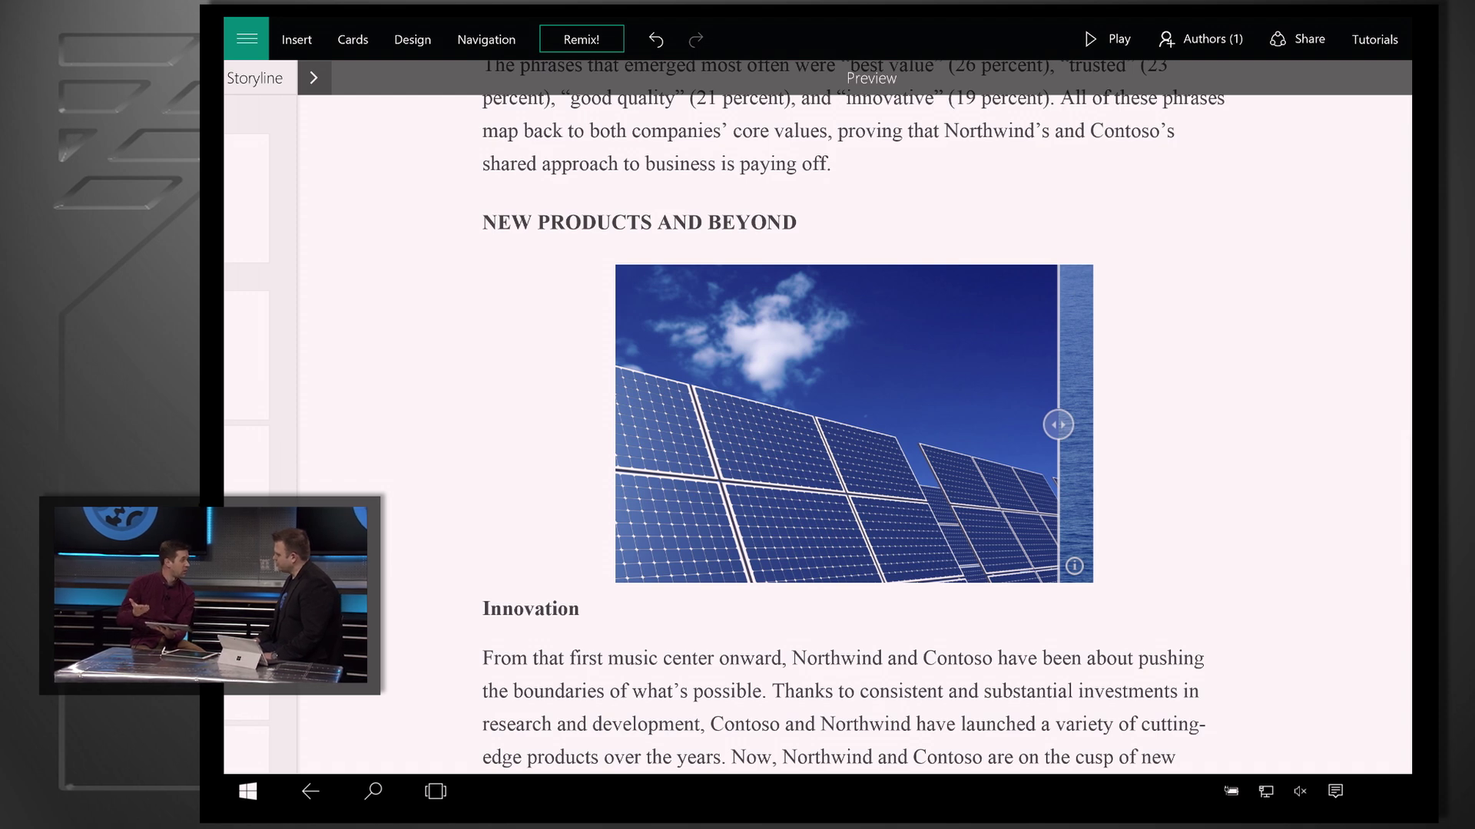
drag(1057, 425, 624, 424)
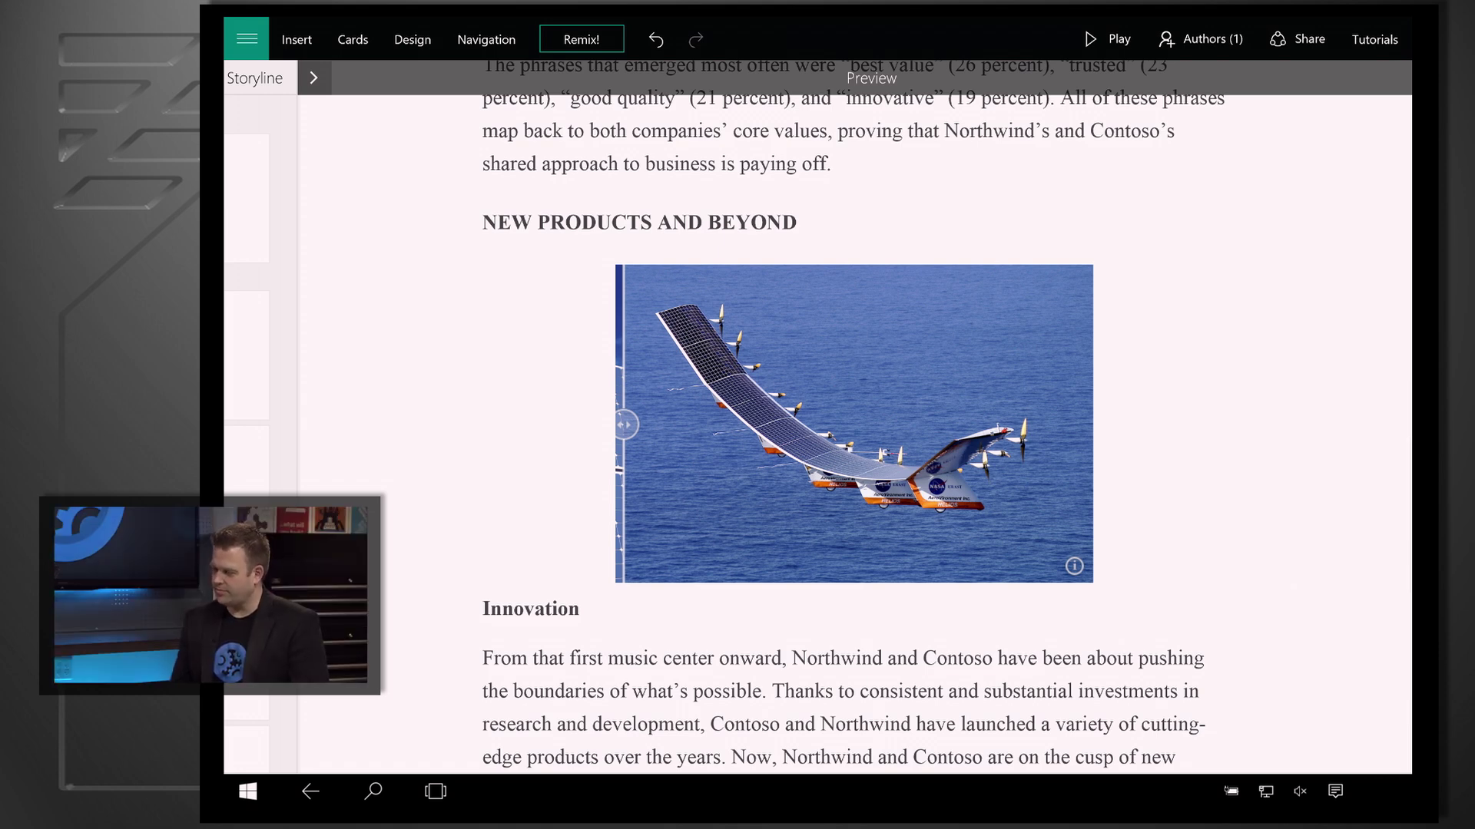
scroll(853, 415, down, 3)
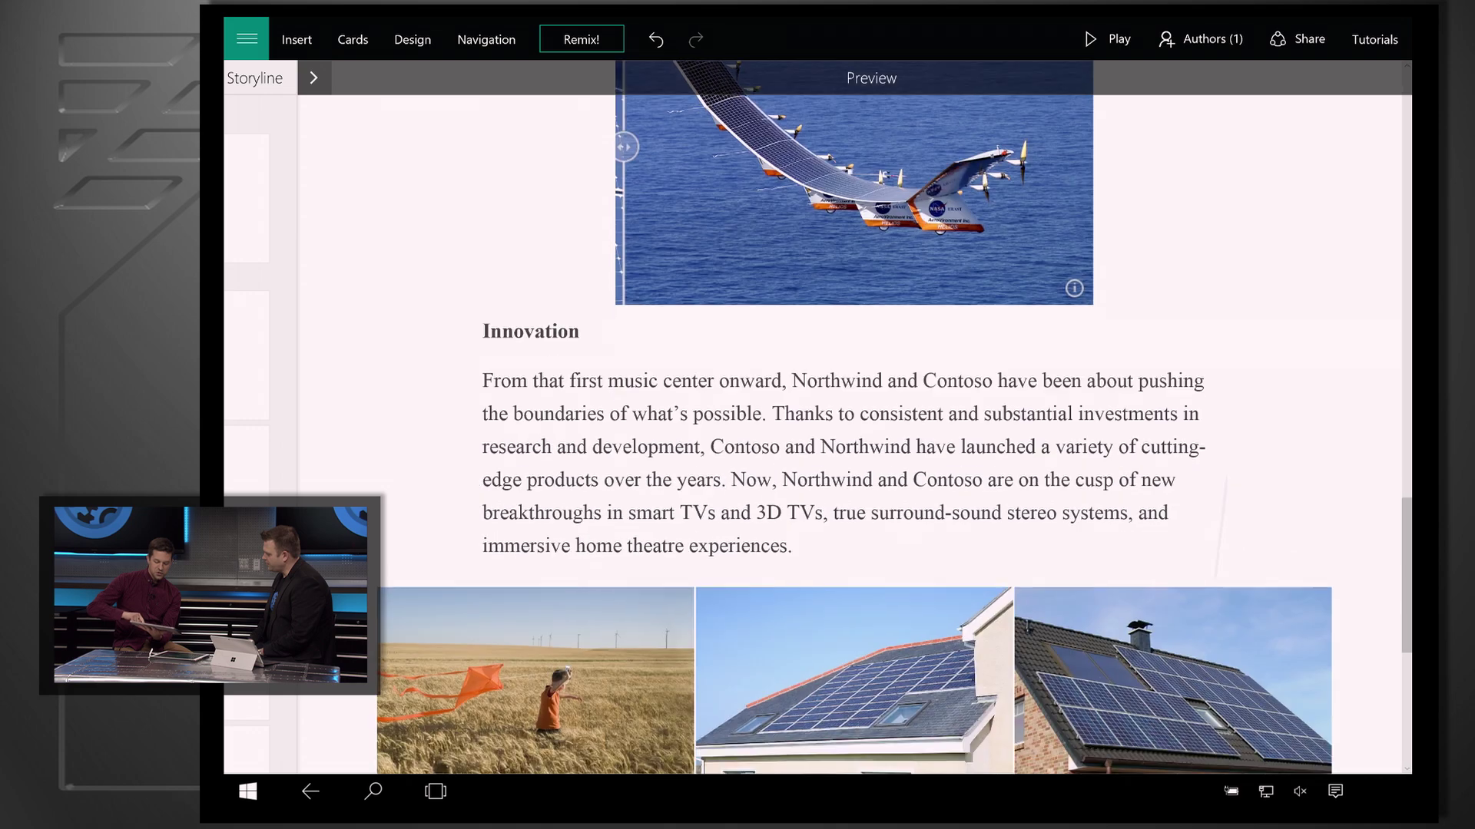
scroll(853, 415, down, 4)
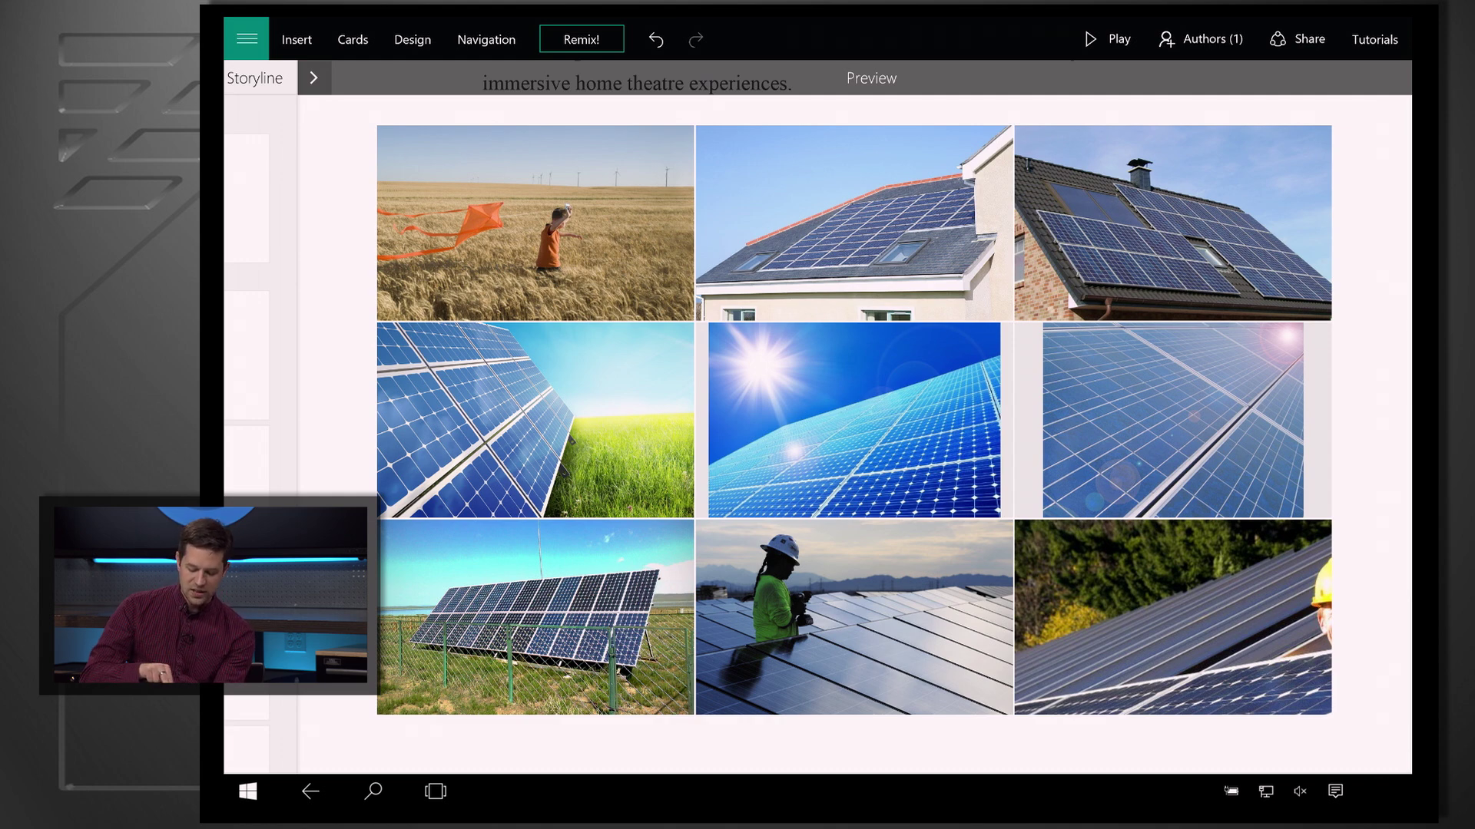
Step: Select the bottom-right photo in the nine-photo solar-panel grid
click(1172, 617)
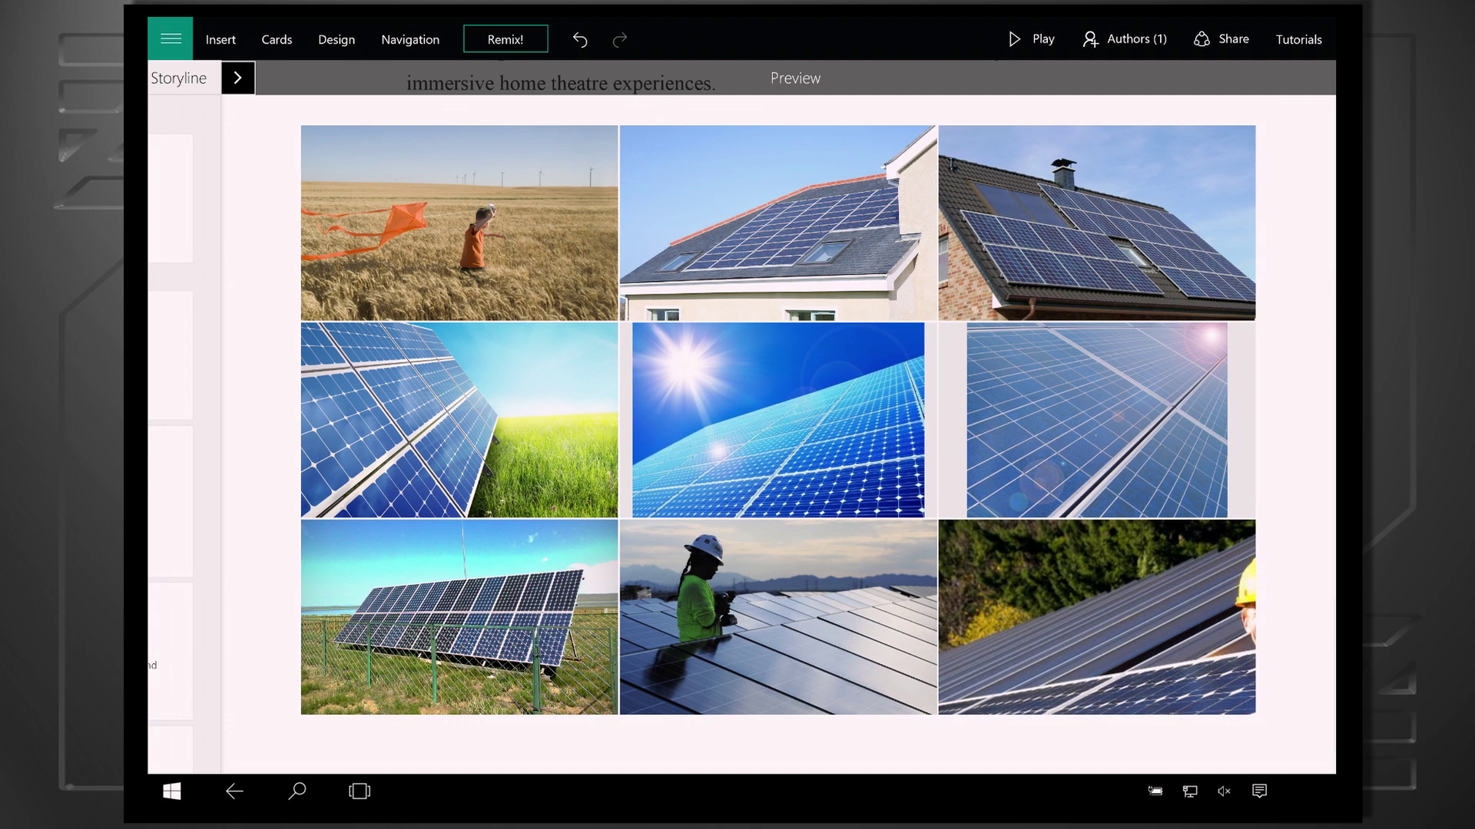
Step: Set a focus point on the hard-hat worker's face in the bottom-right grid photo
click(237, 77)
scroll(588, 461, down, 10)
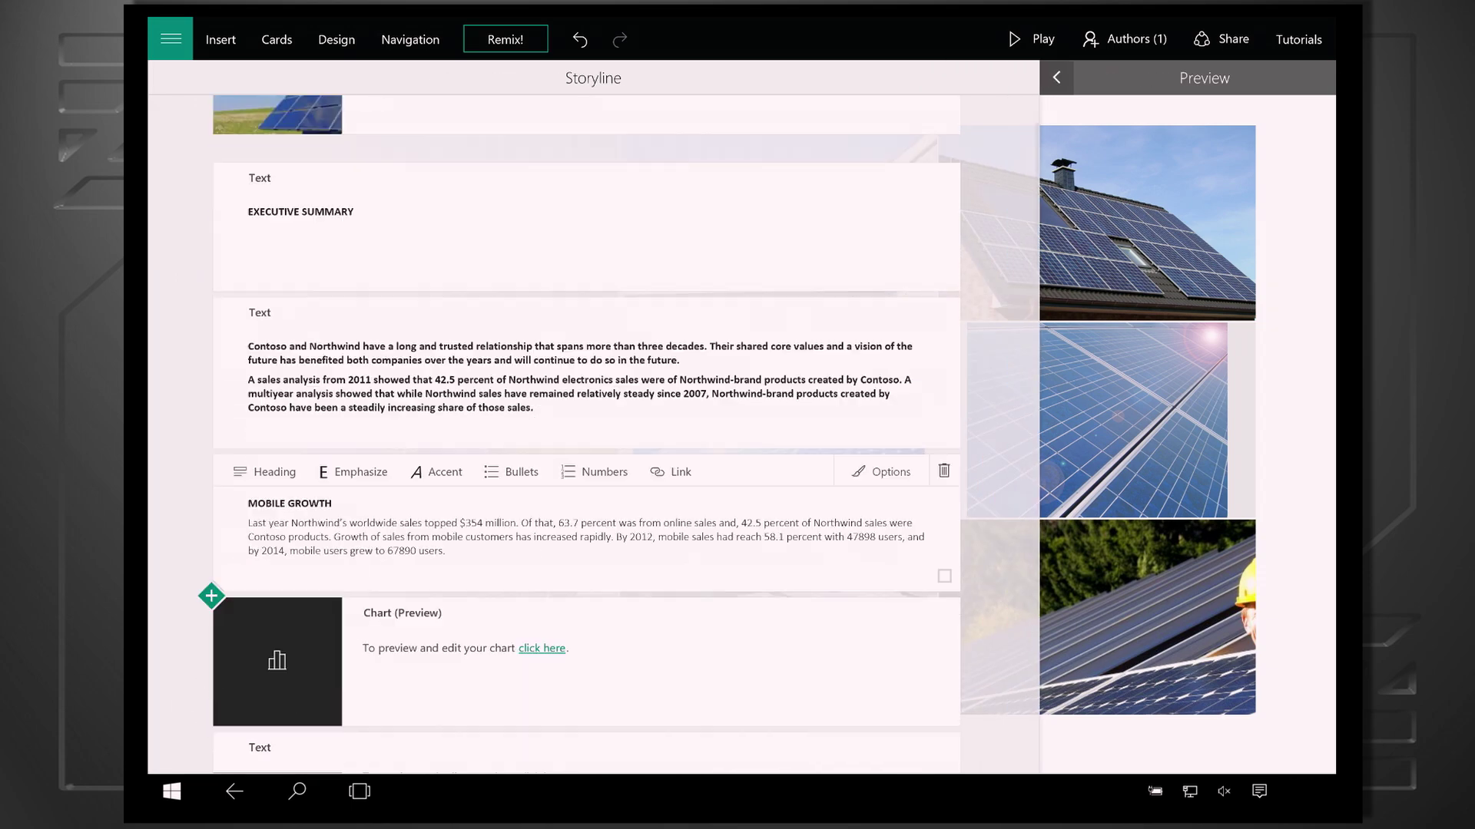
scroll(587, 461, down, 5)
scroll(588, 461, down, 3)
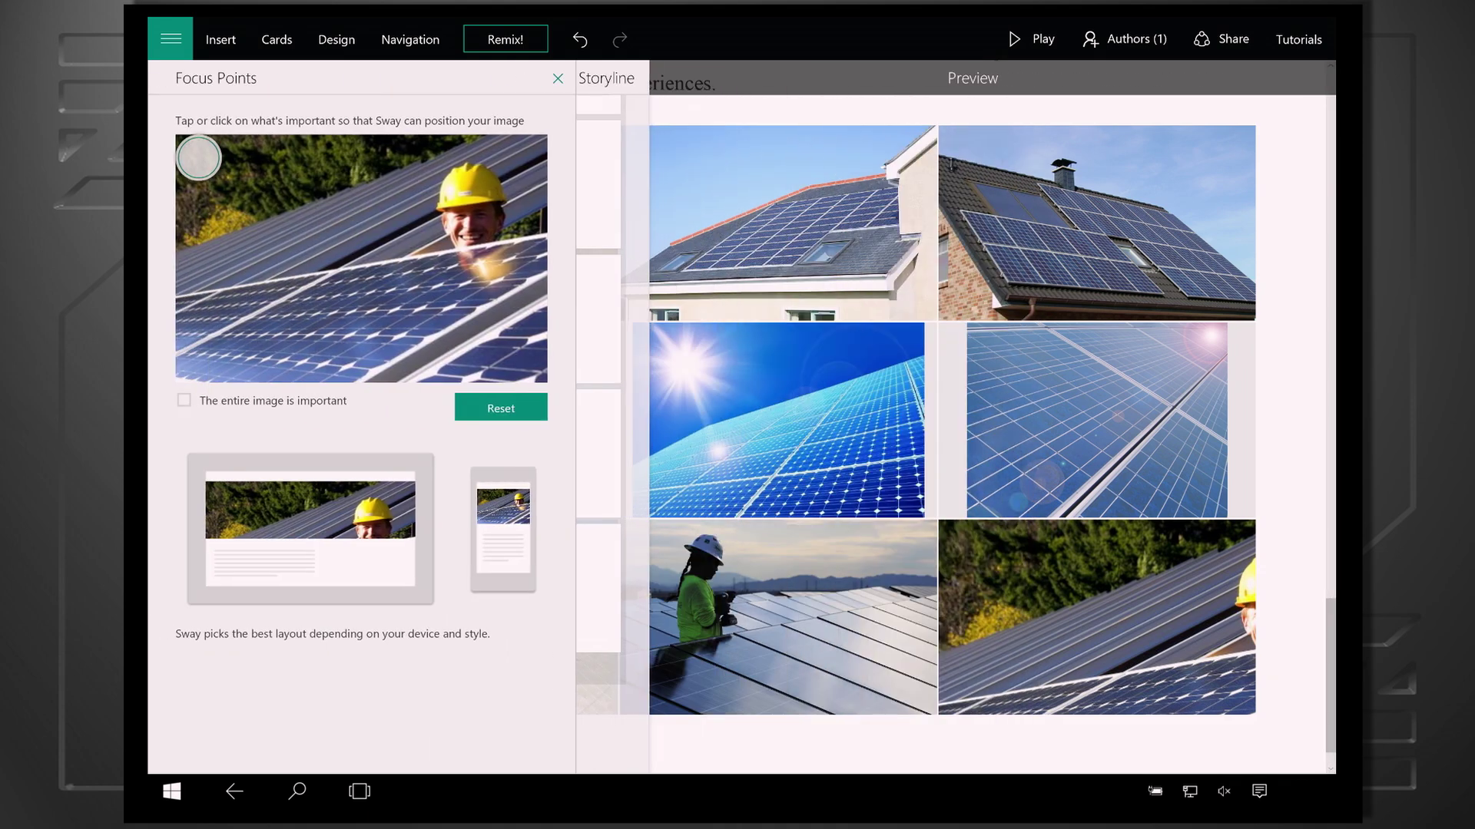
click(199, 158)
click(470, 231)
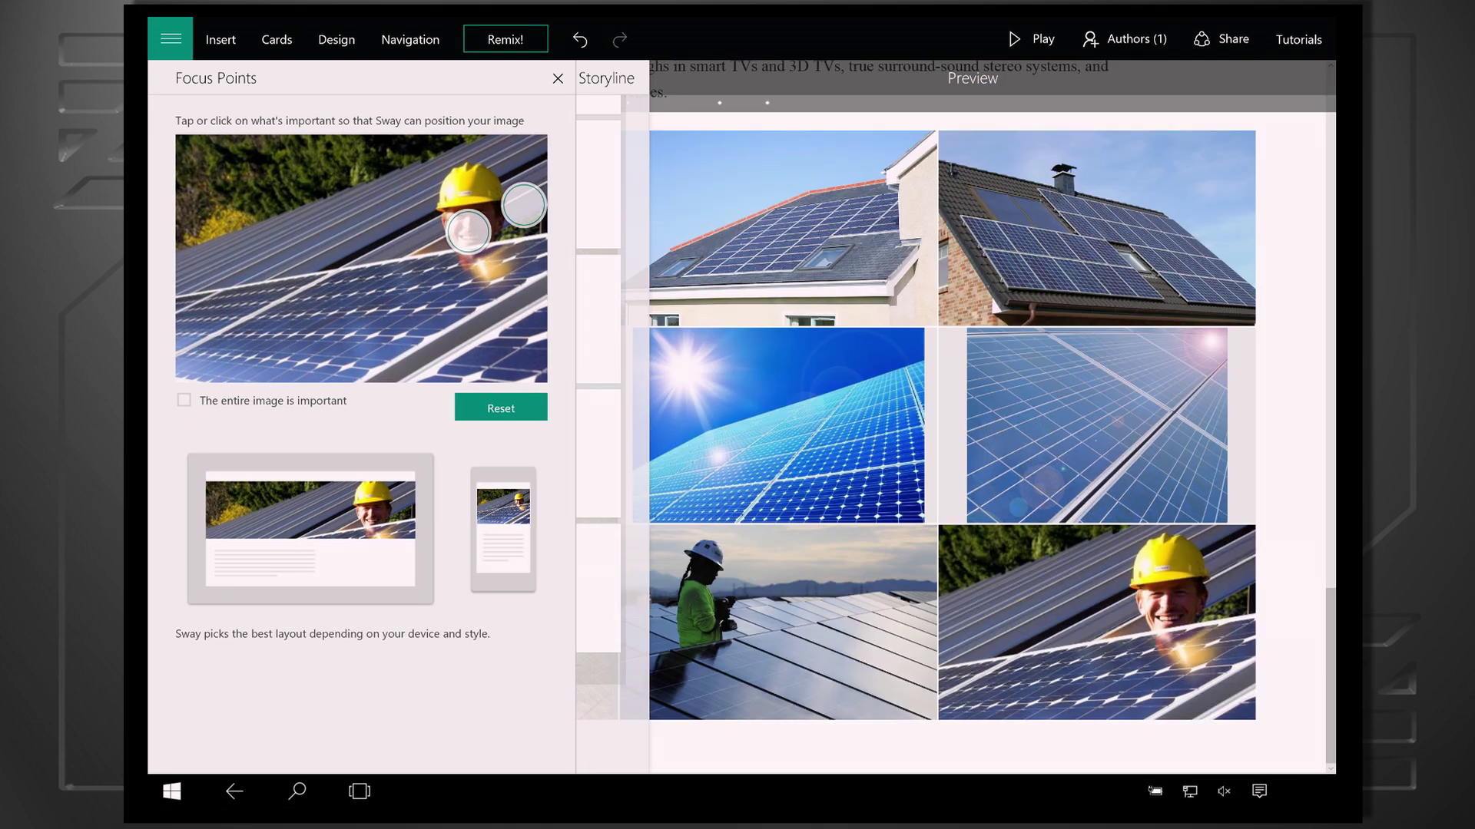
key(Escape)
scroll(778, 427, down, 10)
scroll(778, 427, down, 2)
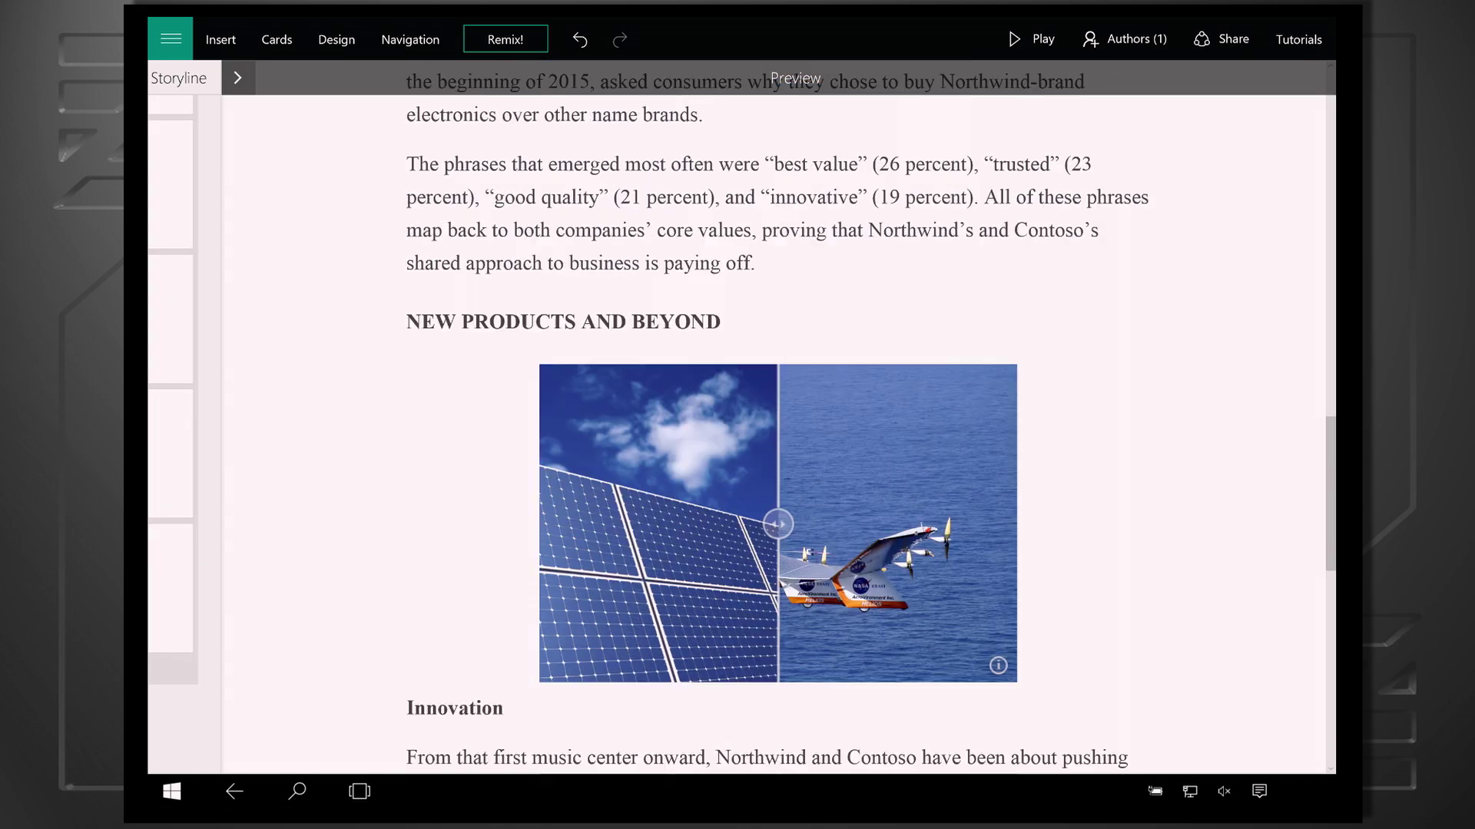
scroll(778, 426, down, 5)
scroll(778, 427, down, 2)
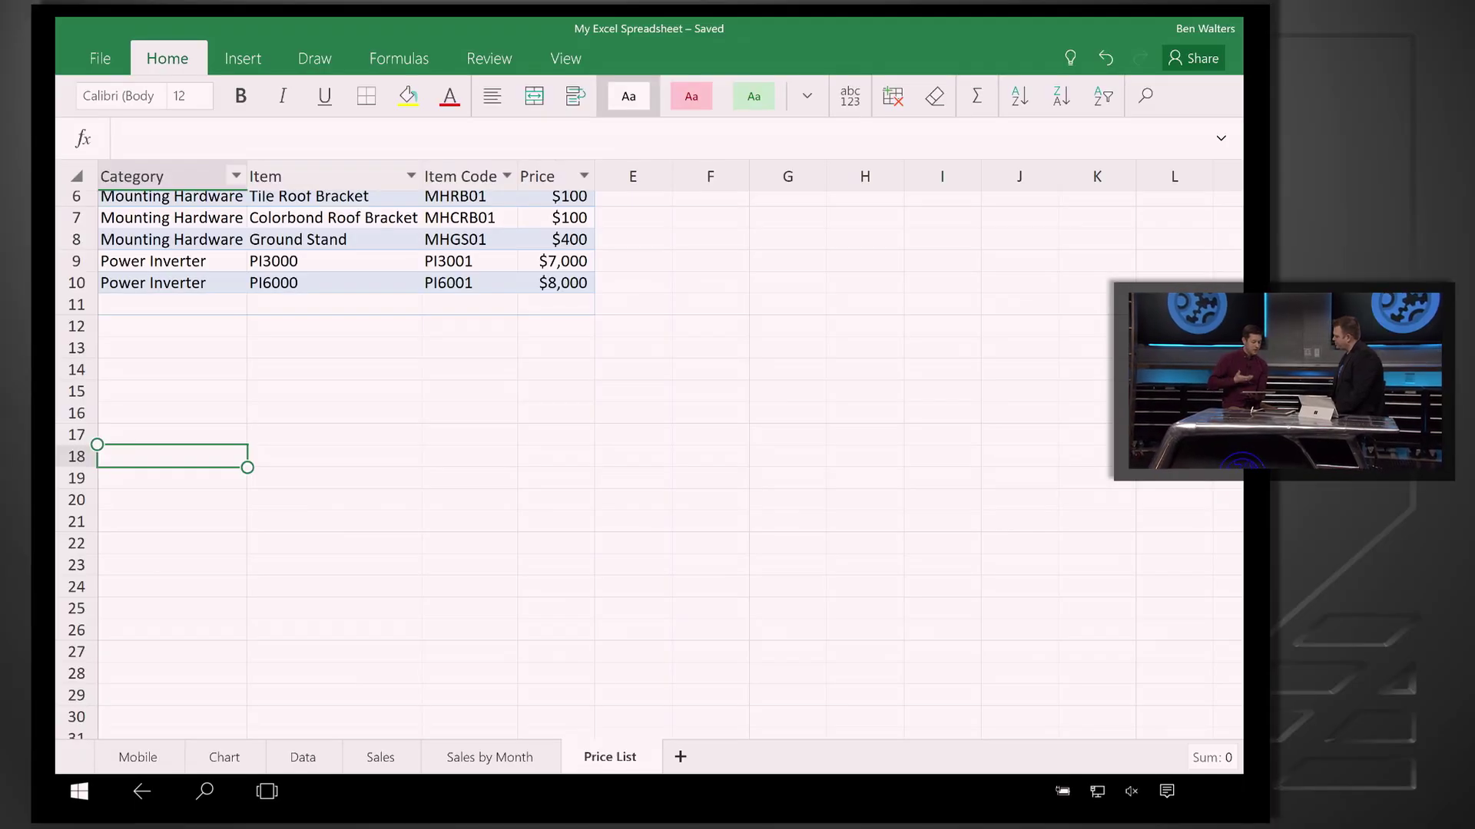
scroll(646, 461, up, 5)
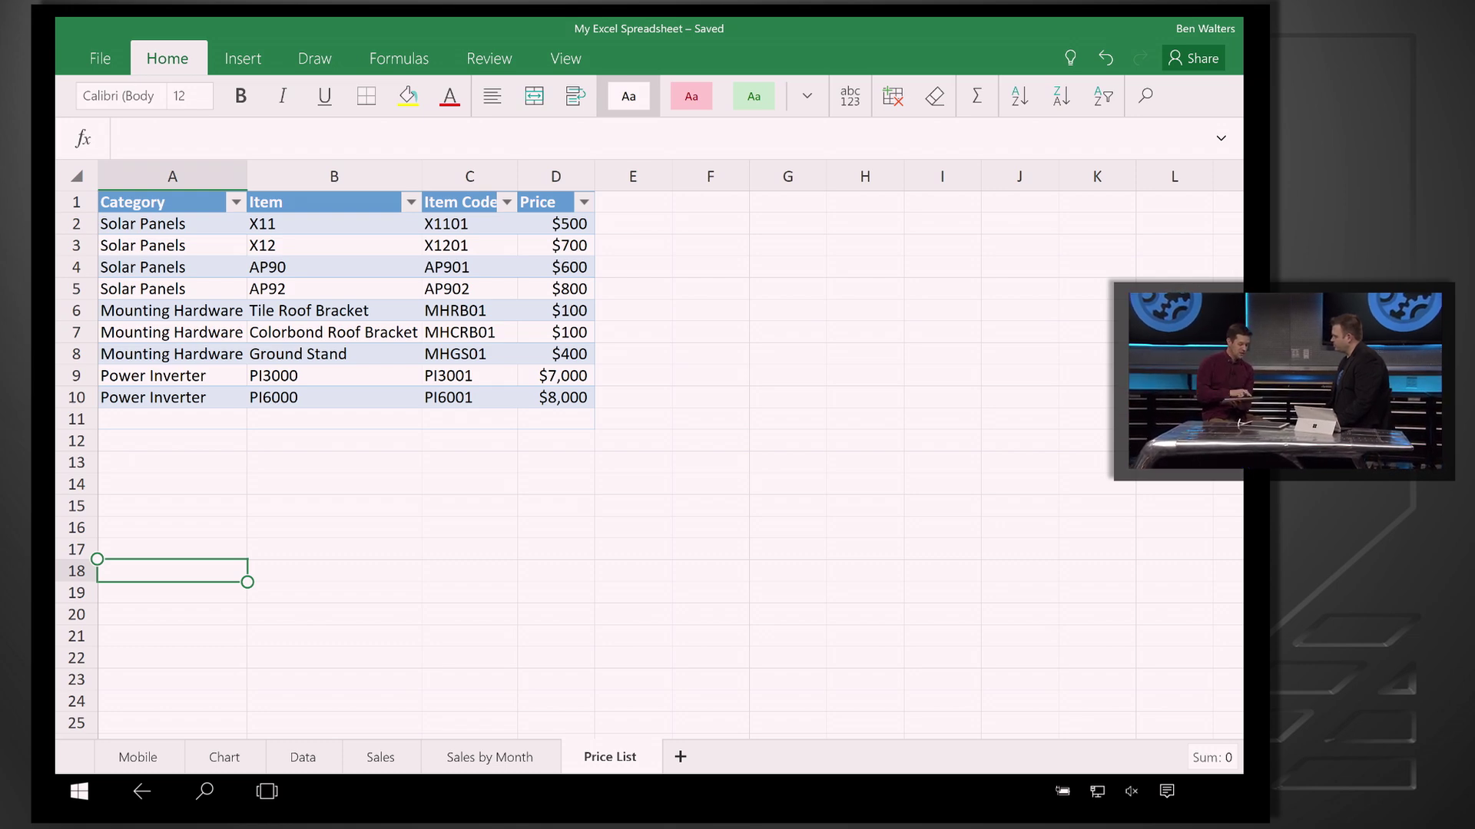
Step: Enter 'Solar Panels' in cell A11 by accepting the AutoComplete for 'sola'
click(173, 420)
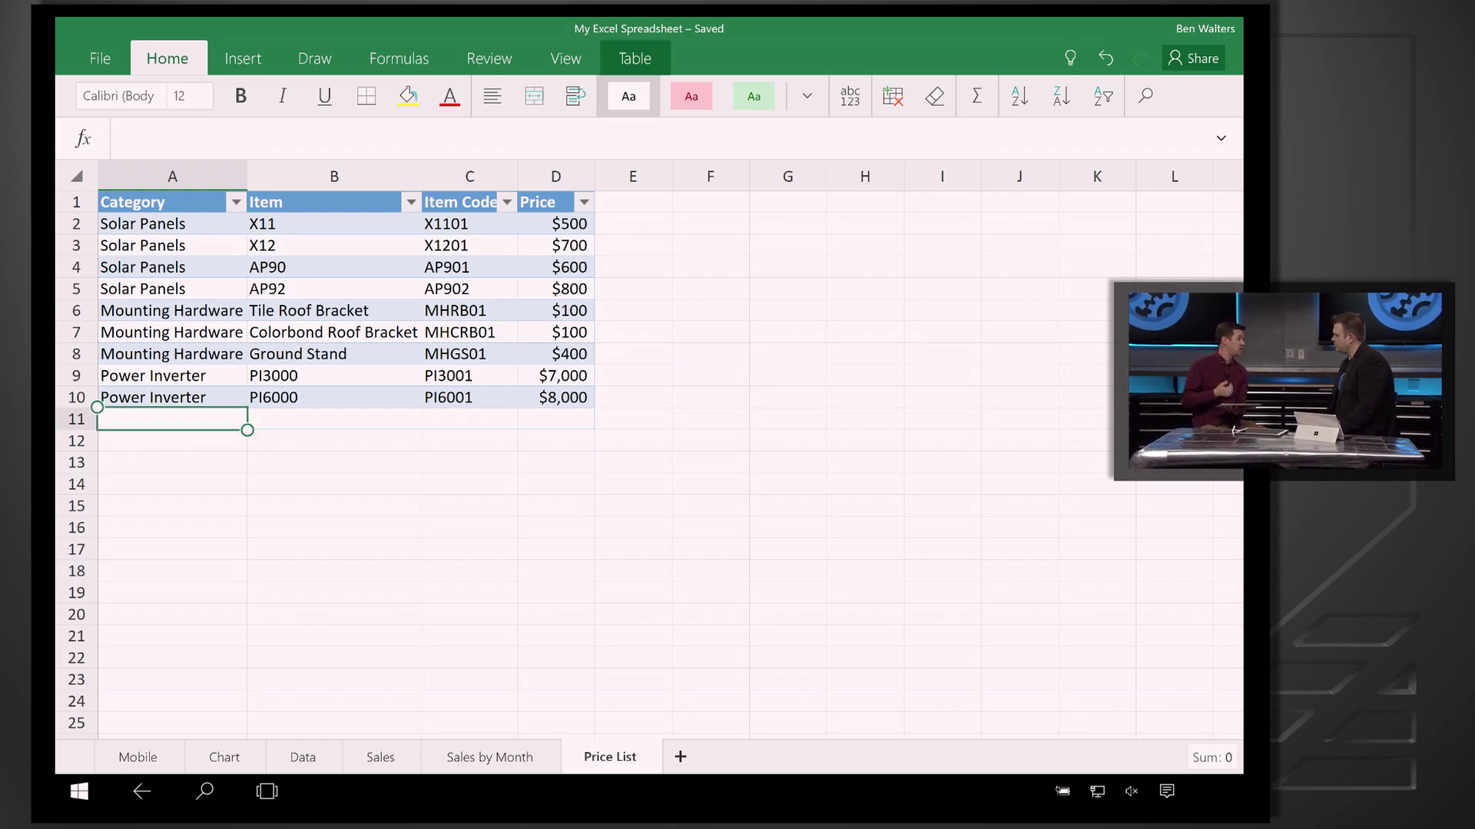
click(120, 138)
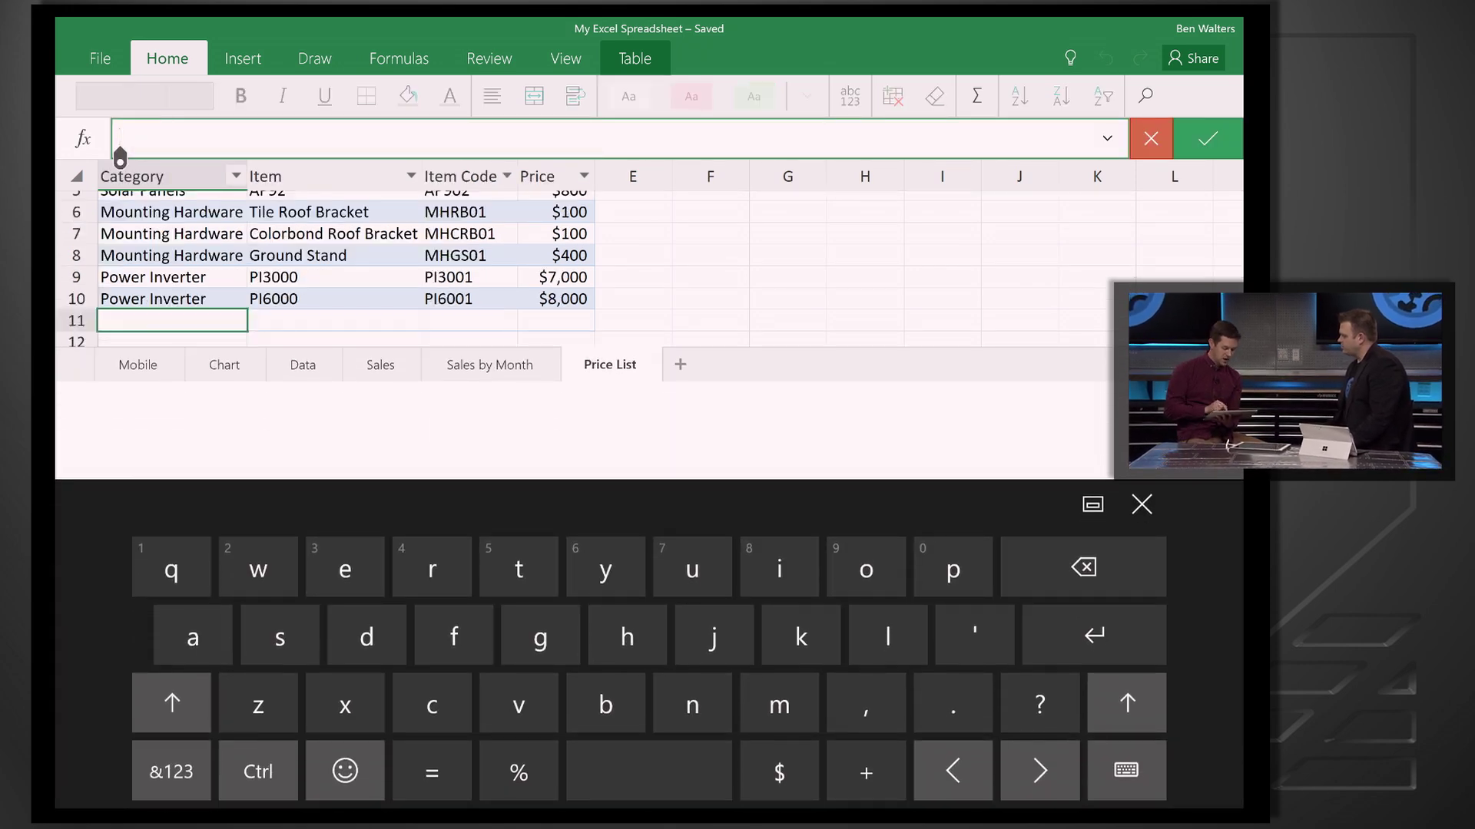
text(sol)
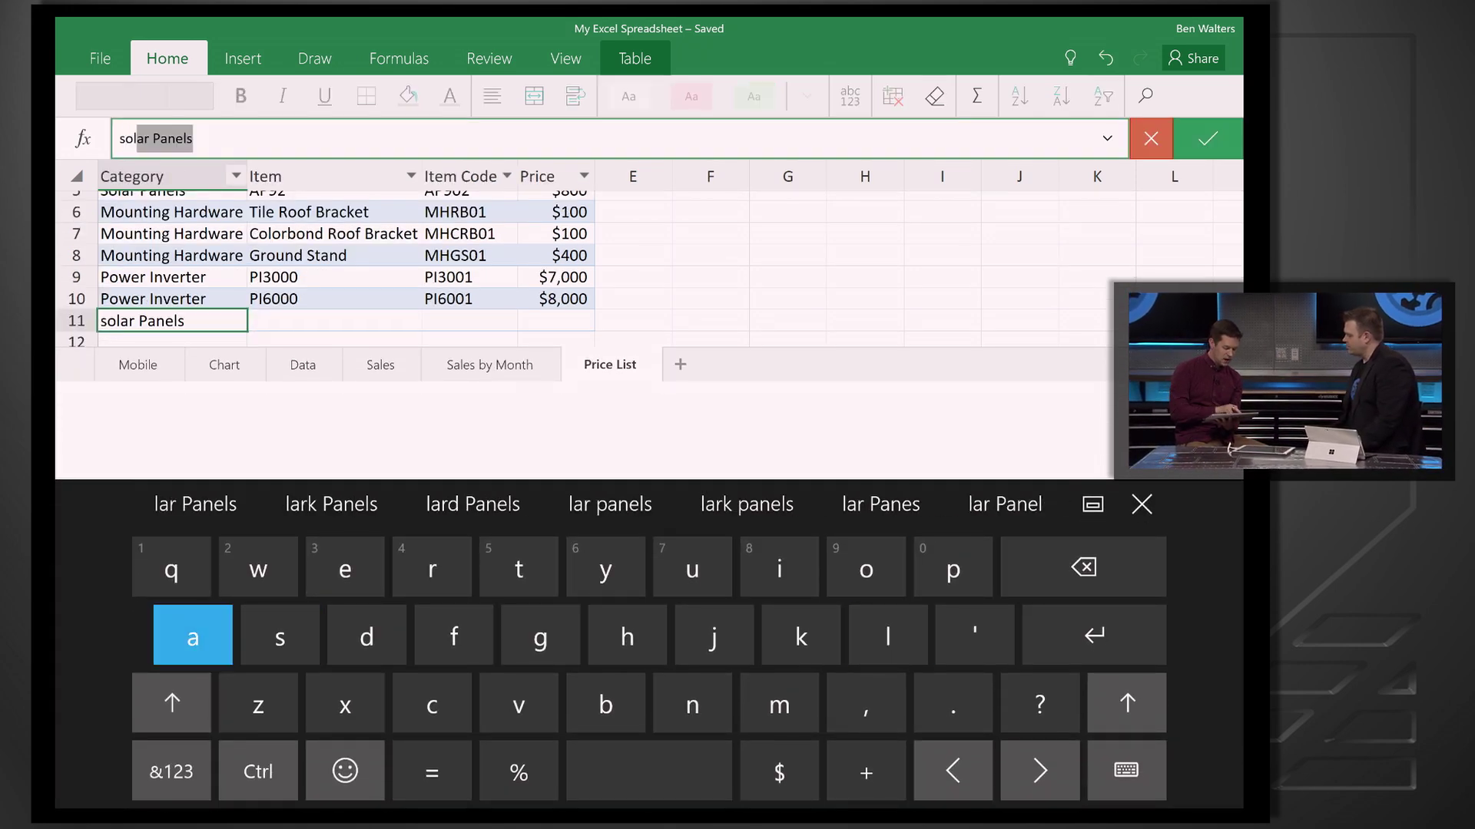
text(a)
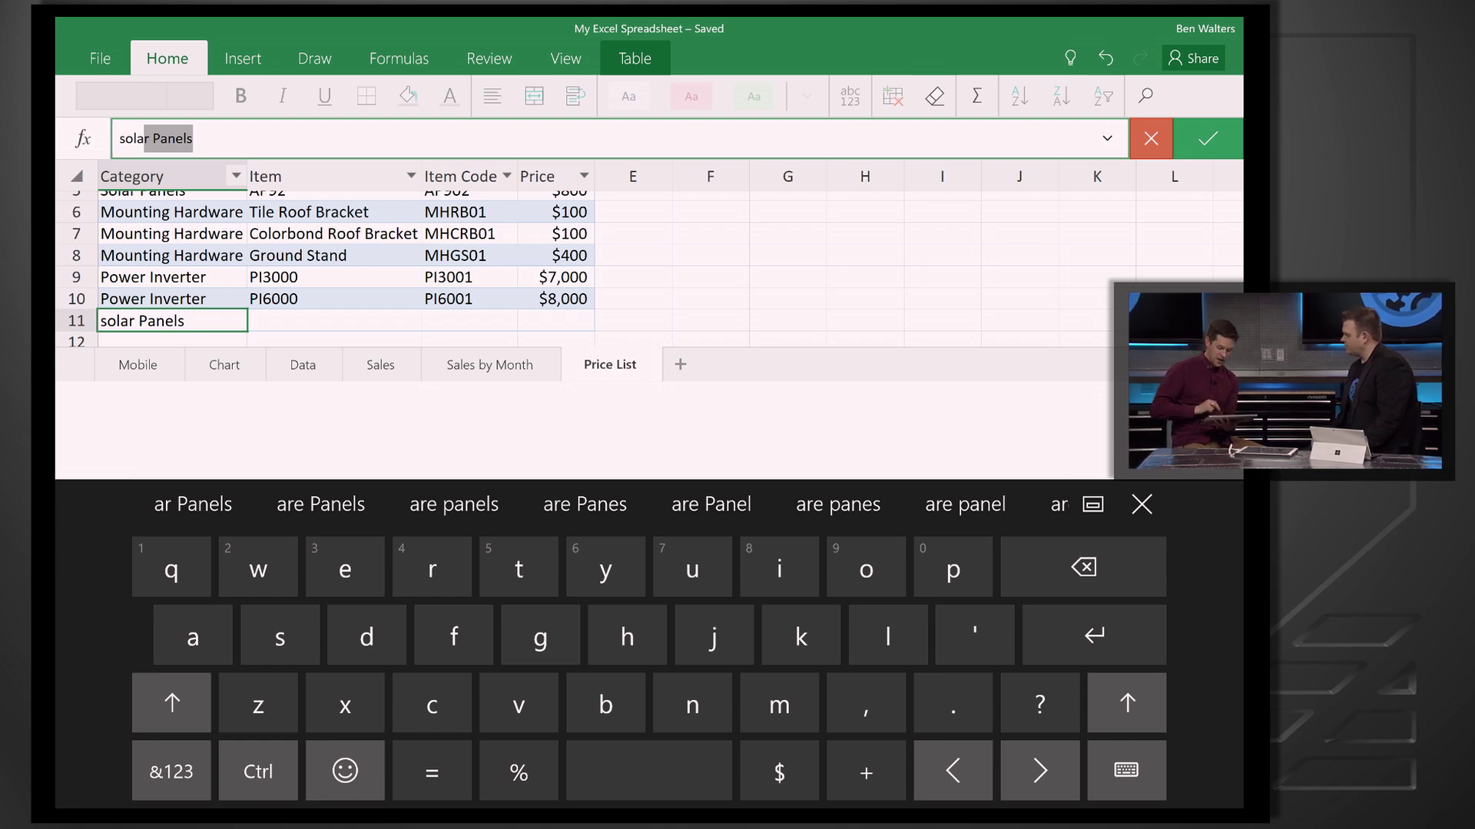
key(Return)
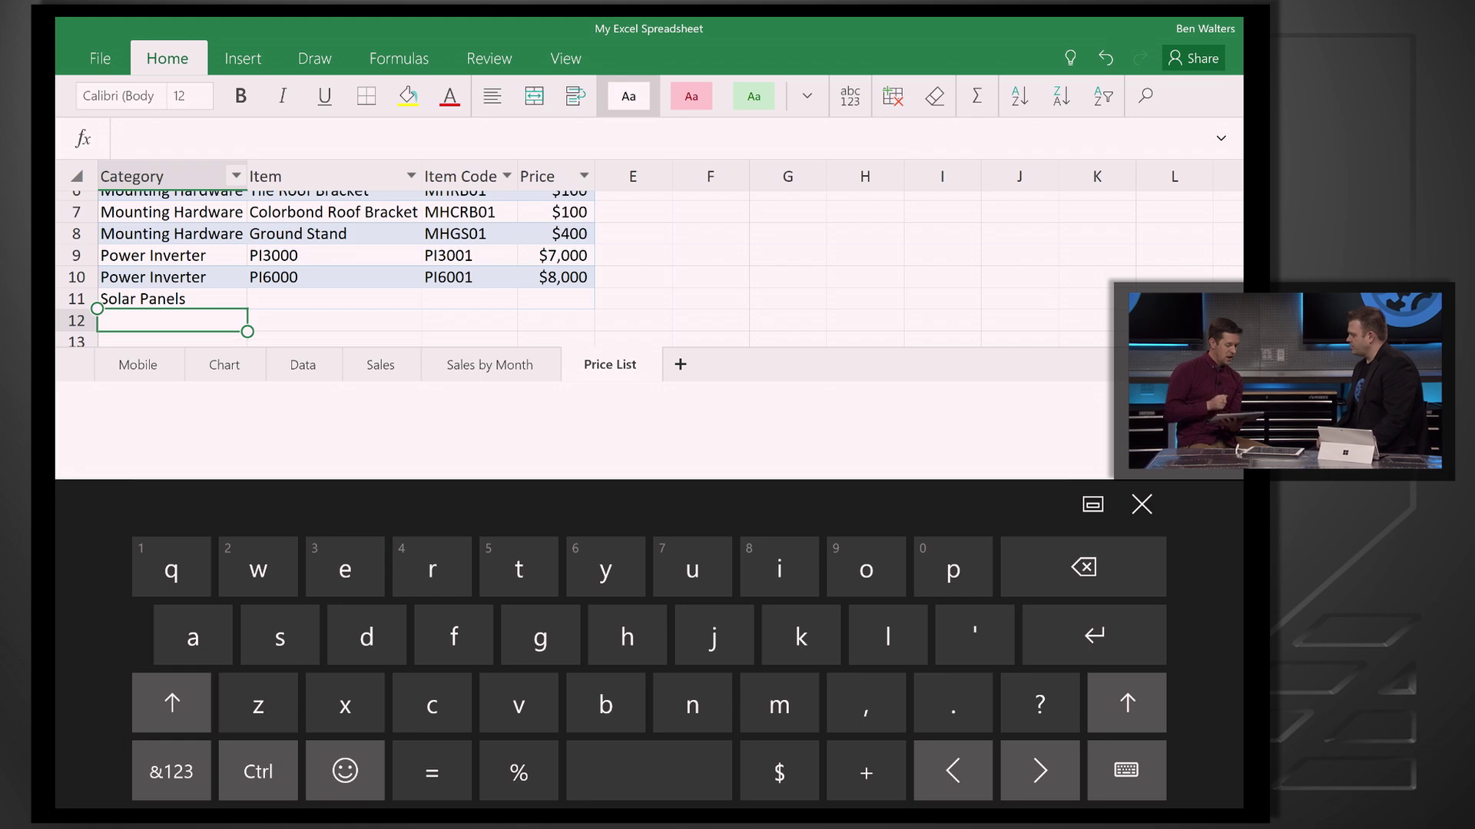
Step: Enter item AP923 in cell B11 by accepting the AP92 suggestion and appending 3
click(335, 299)
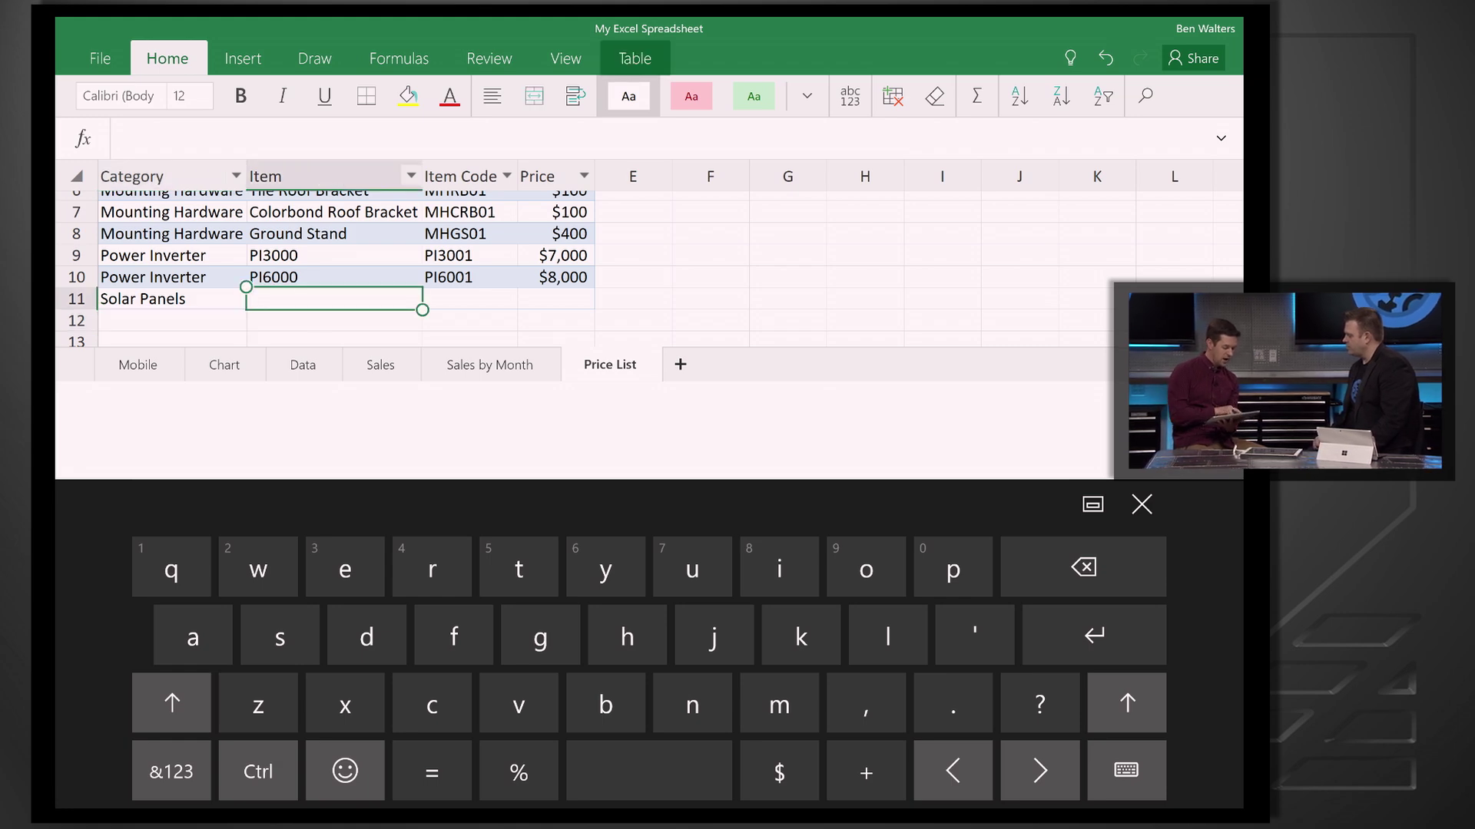
text(ap)
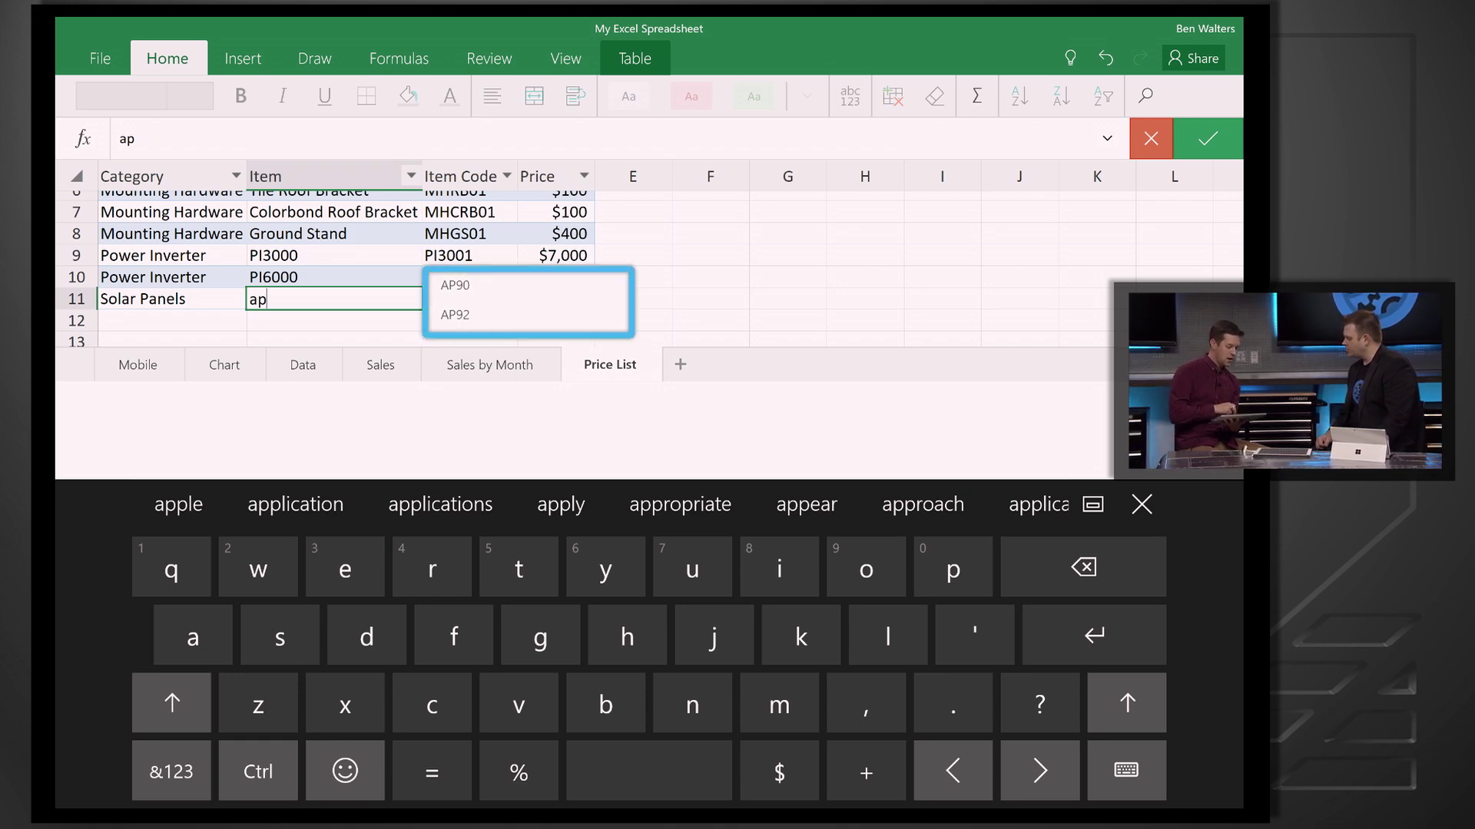
click(456, 314)
click(335, 299)
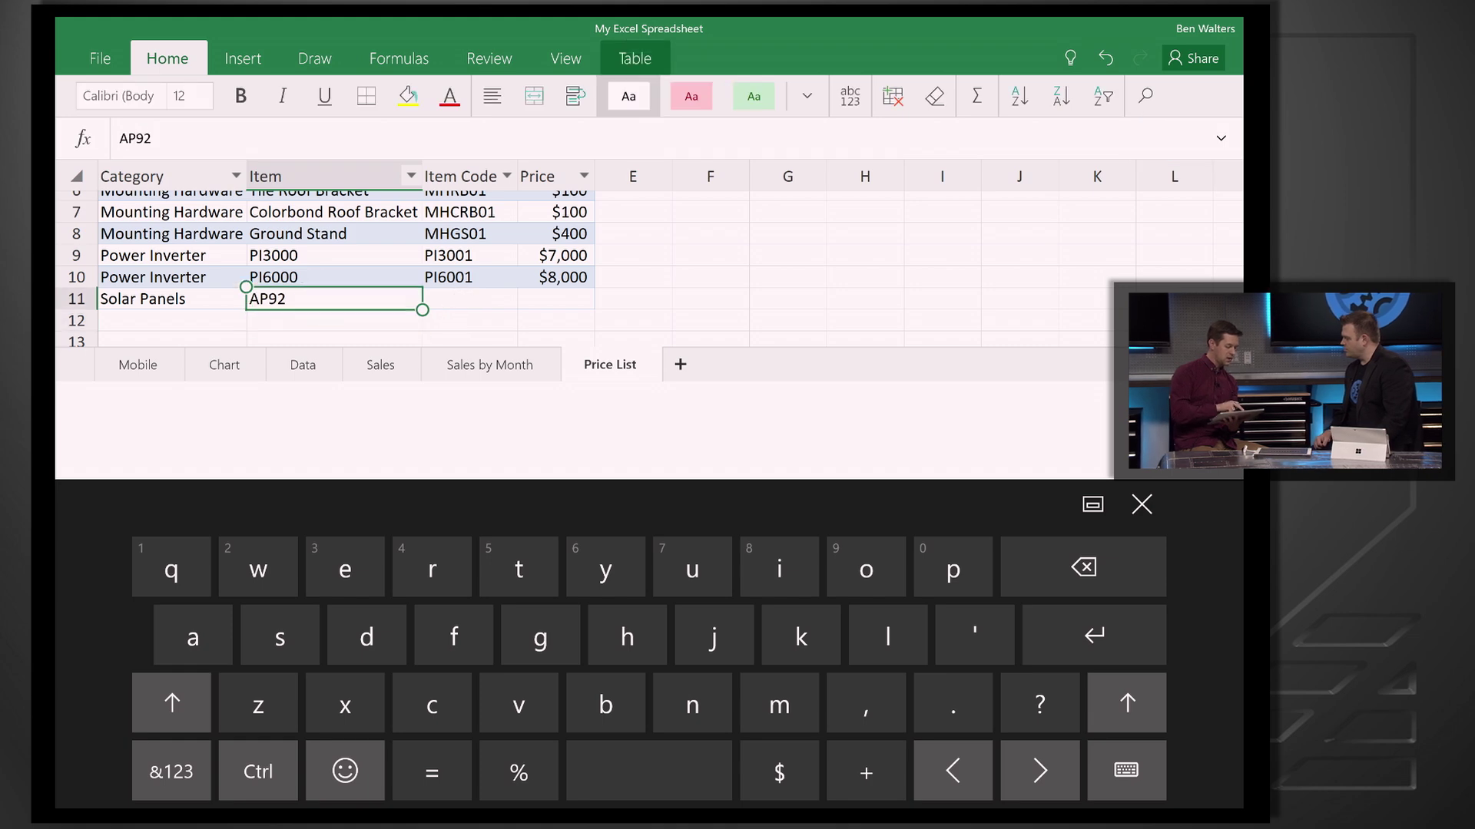
click(151, 138)
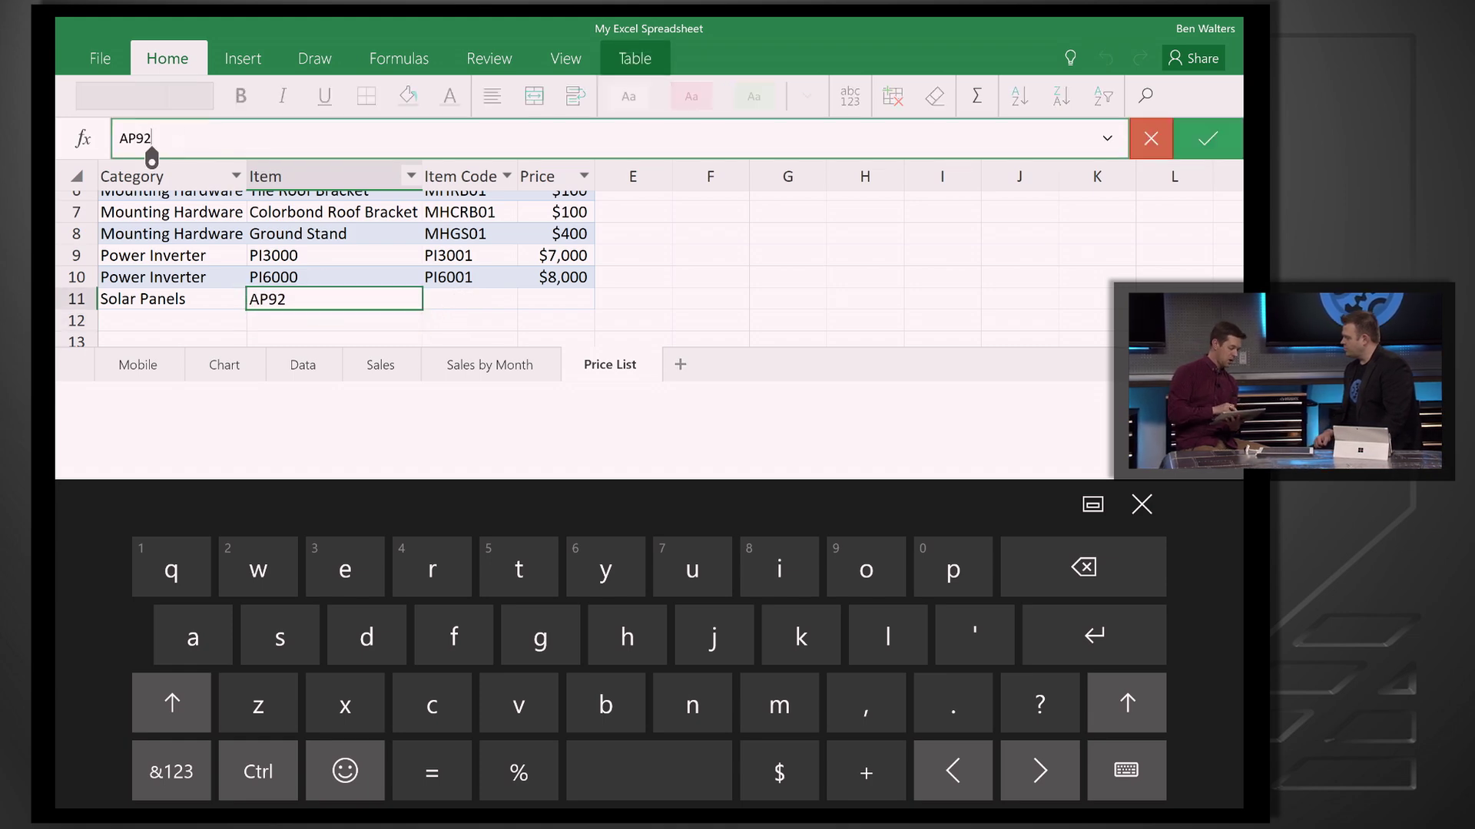
click(170, 771)
click(995, 704)
text(3)
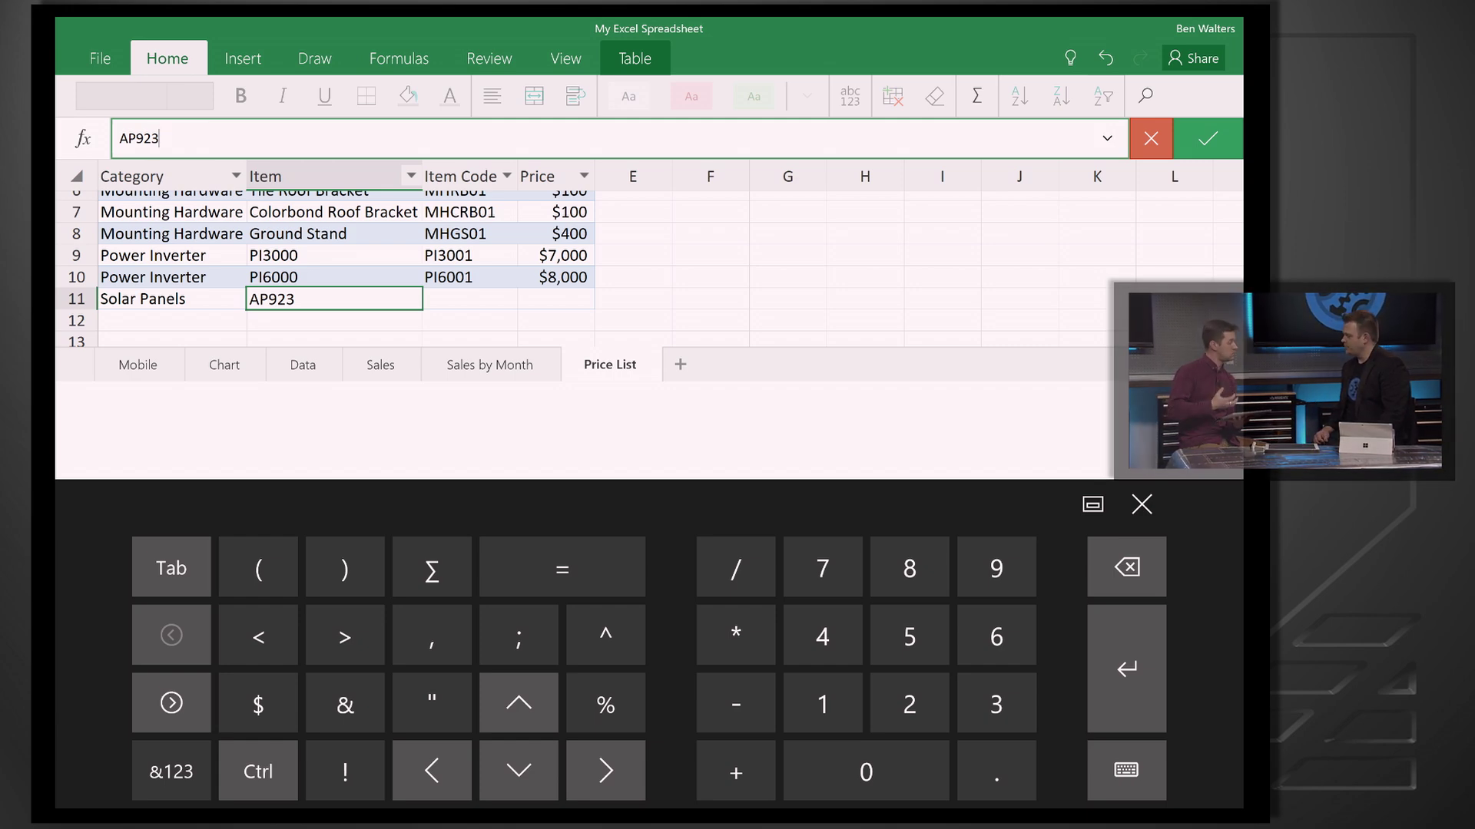
click(1140, 503)
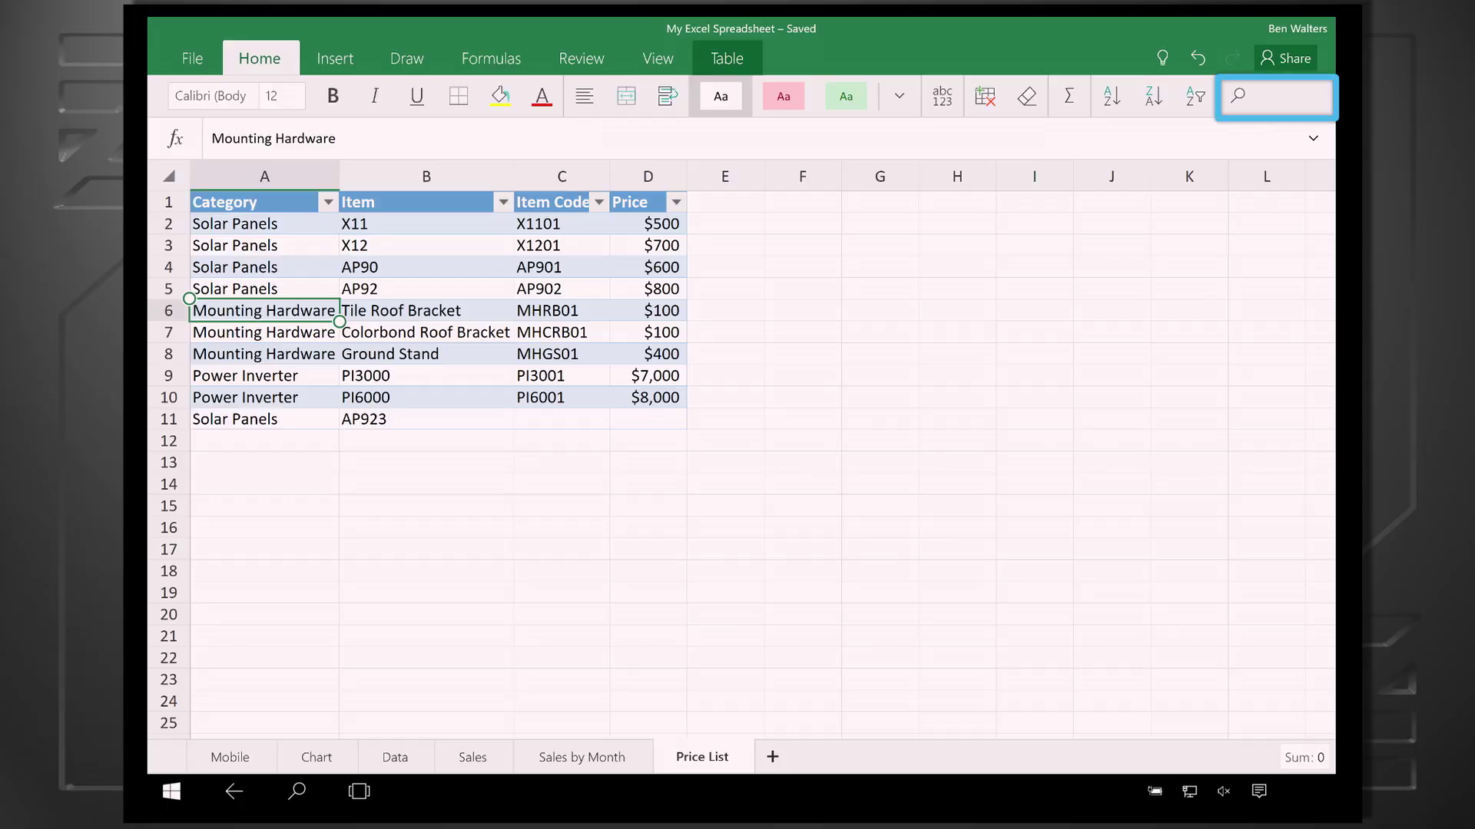
click(1238, 96)
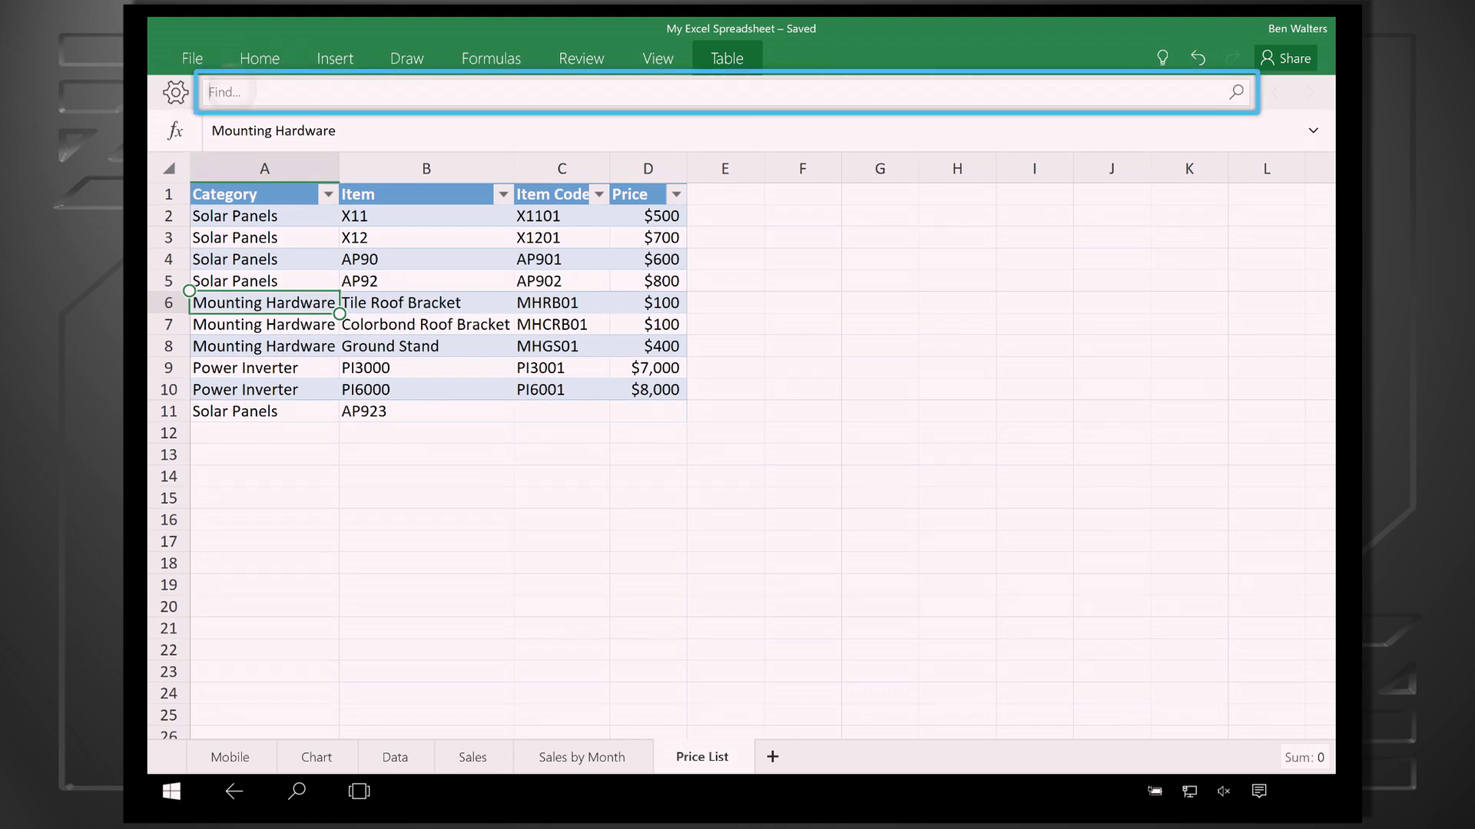
text(ha)
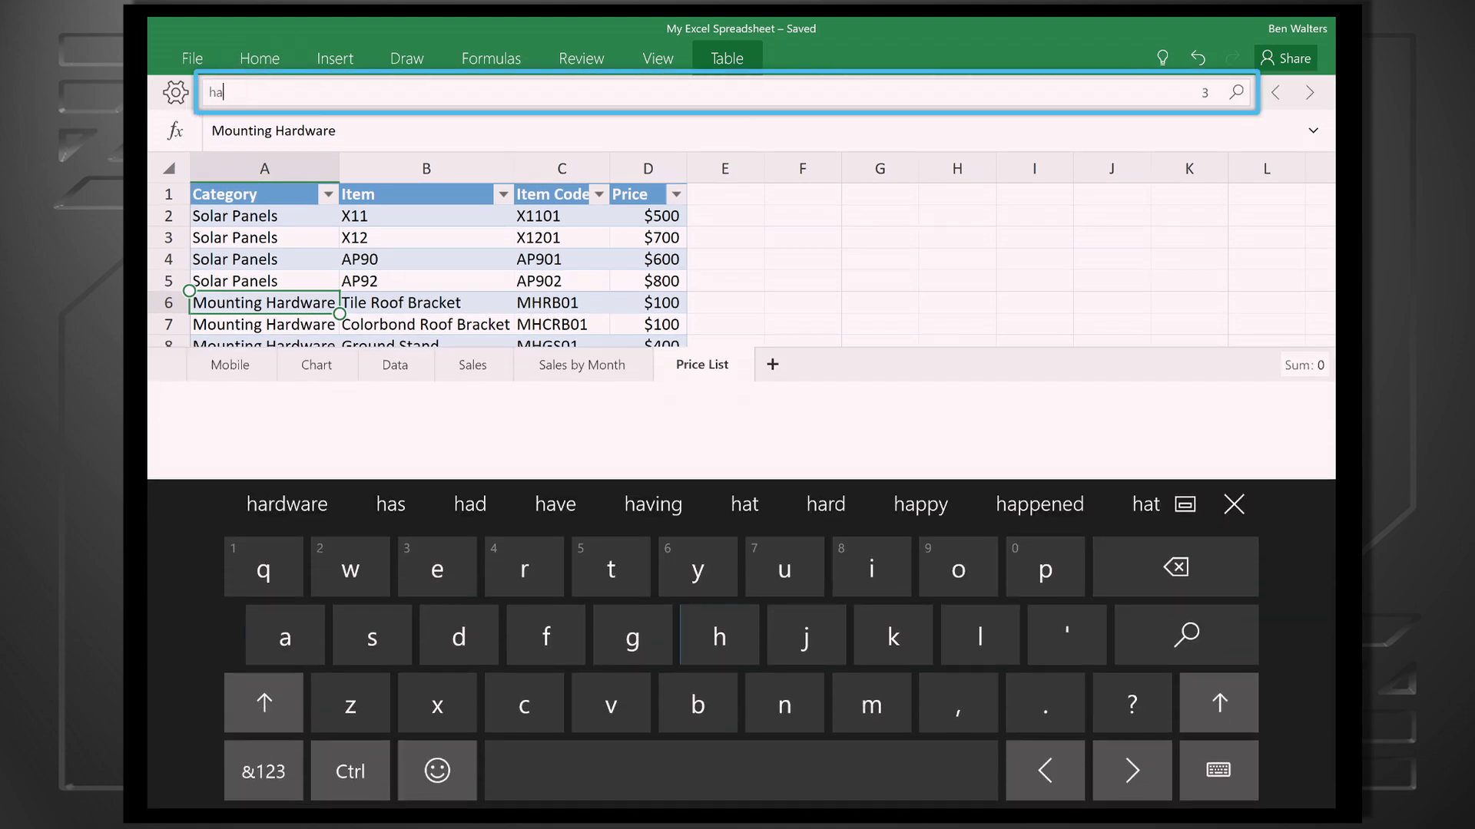
text(rdware)
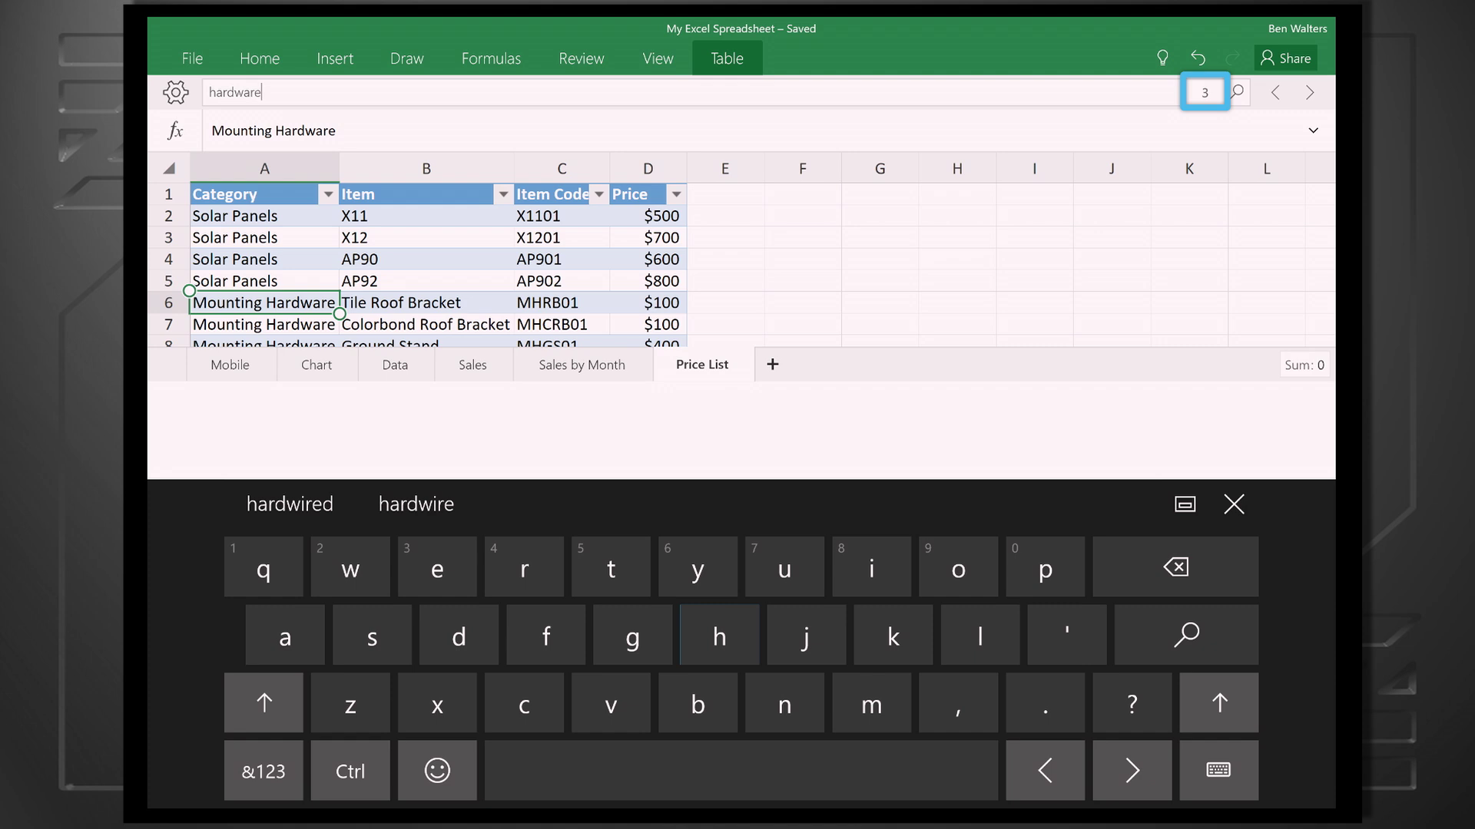
Step: Replace every 'hardware' match with nothing so the categories read 'Mounting'
click(176, 92)
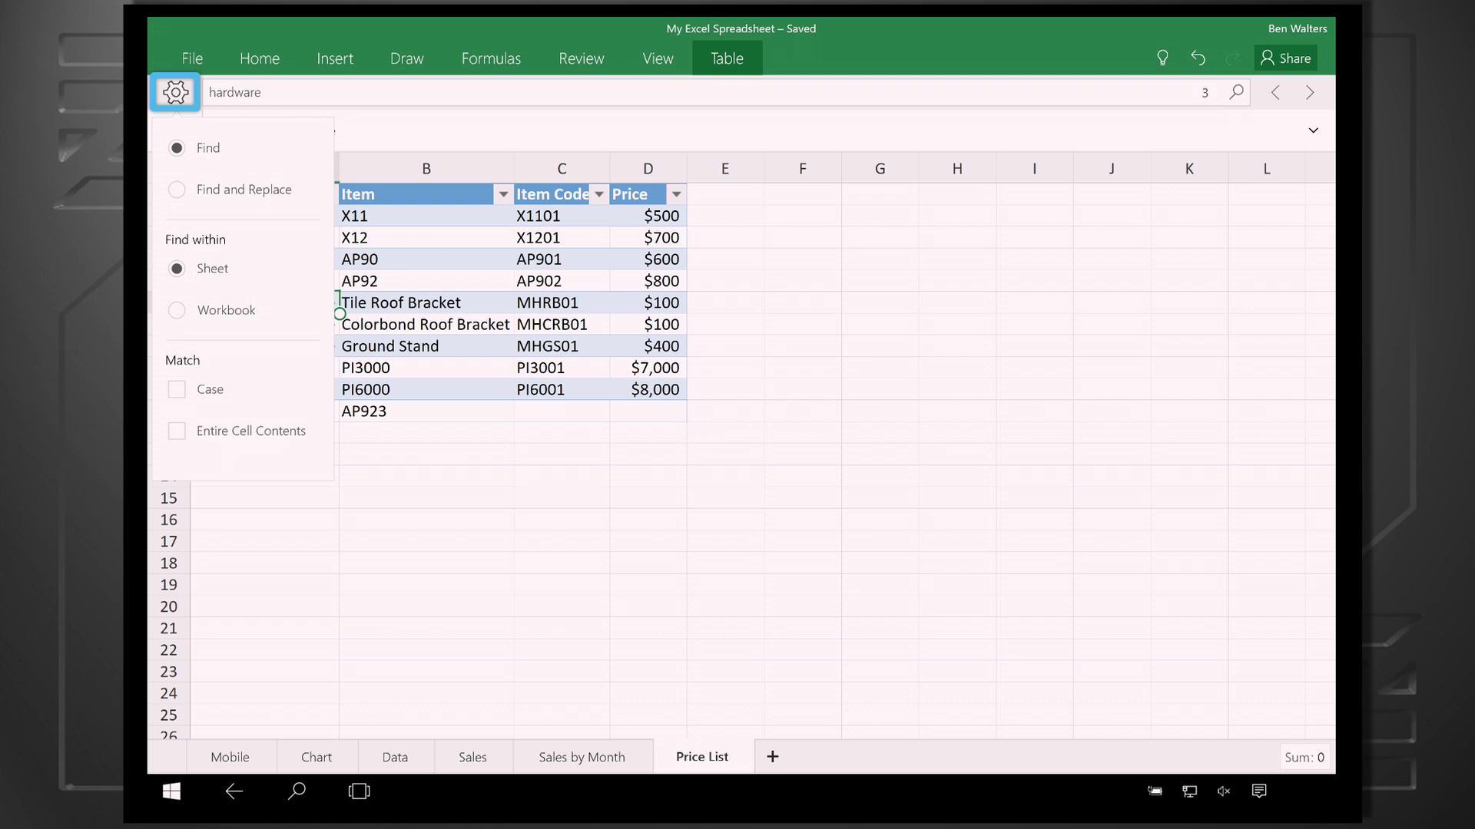
click(176, 190)
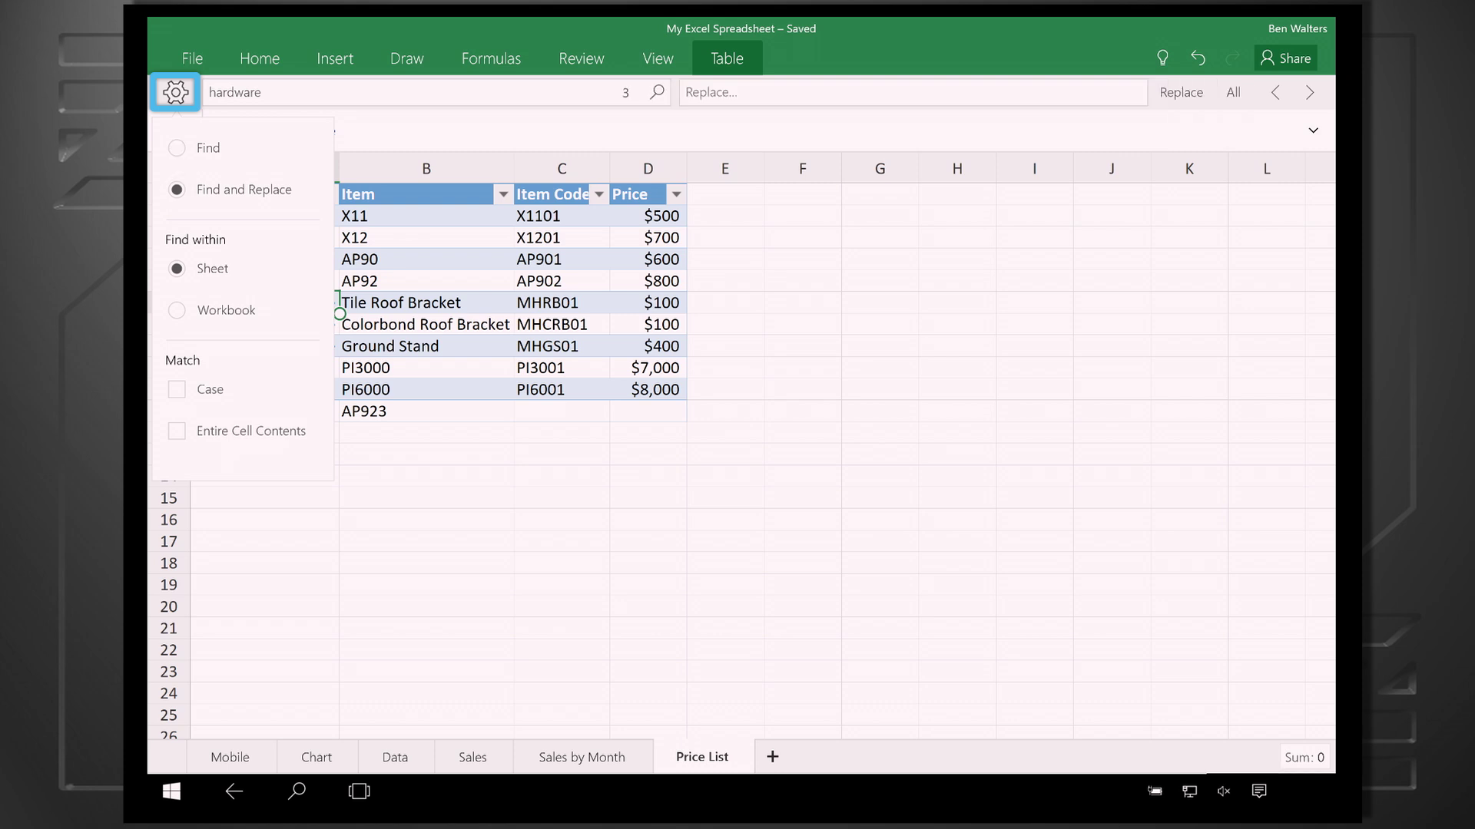
click(404, 93)
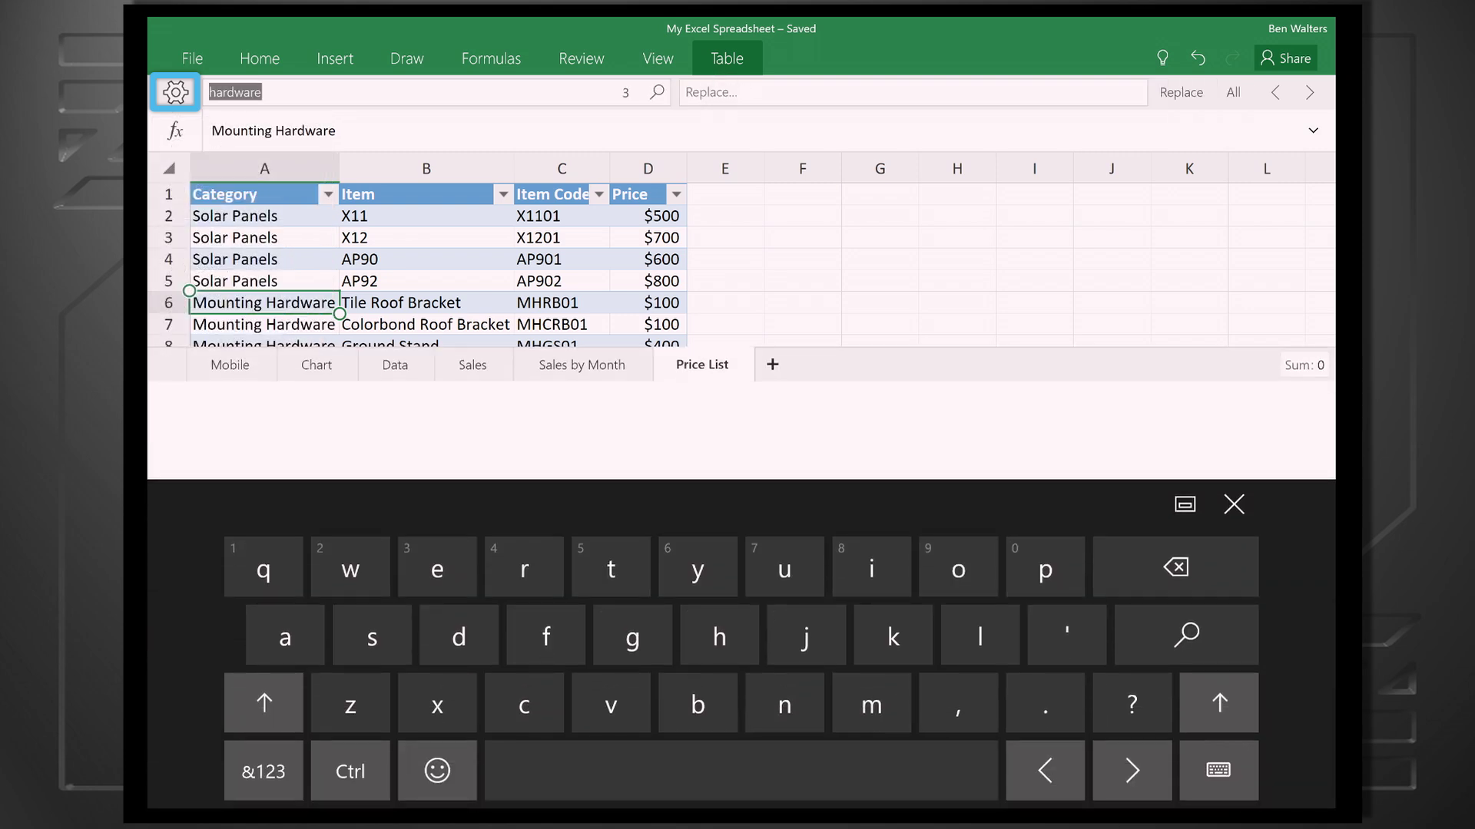
click(1181, 93)
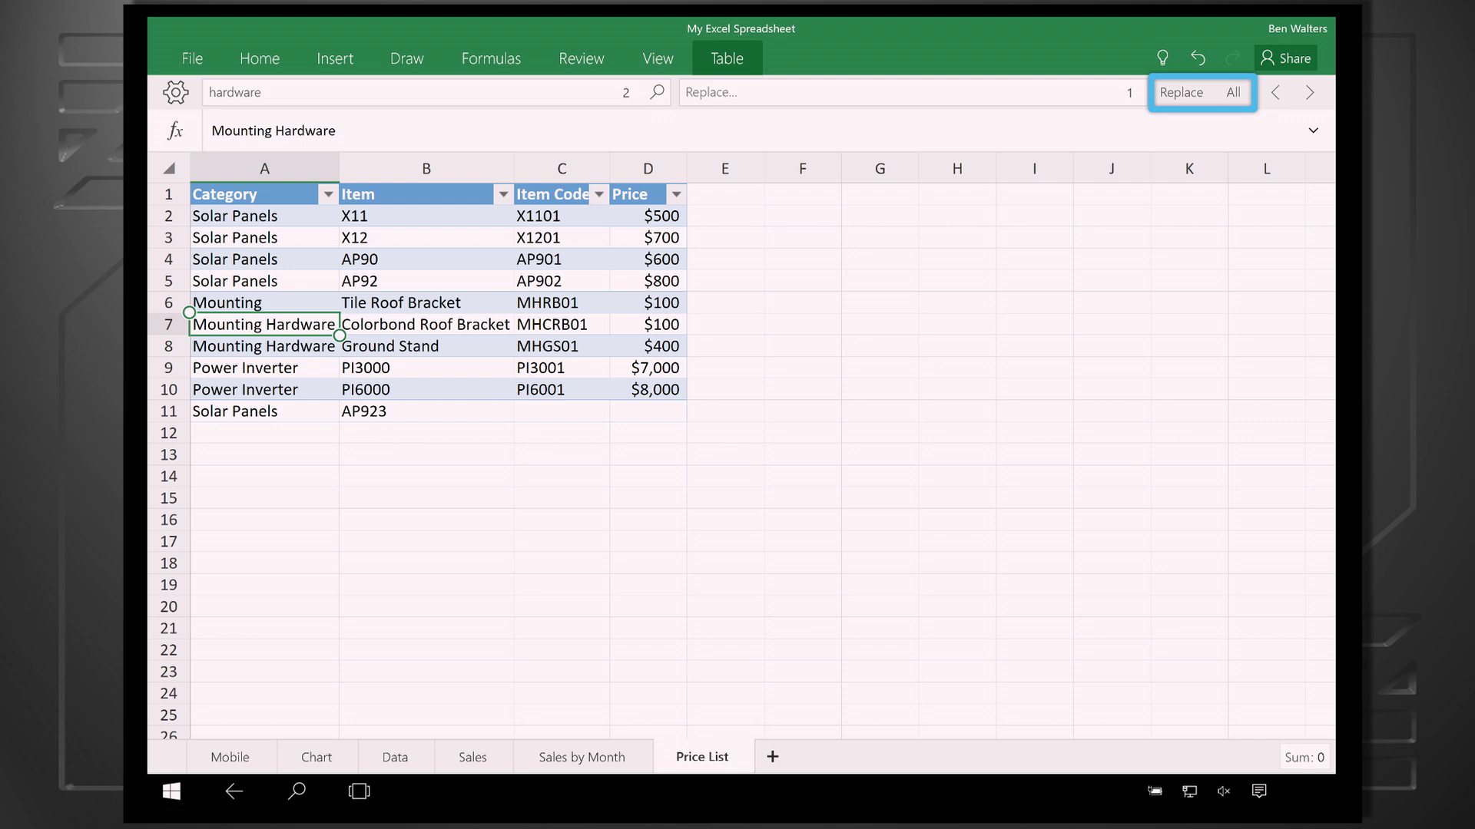
click(1181, 93)
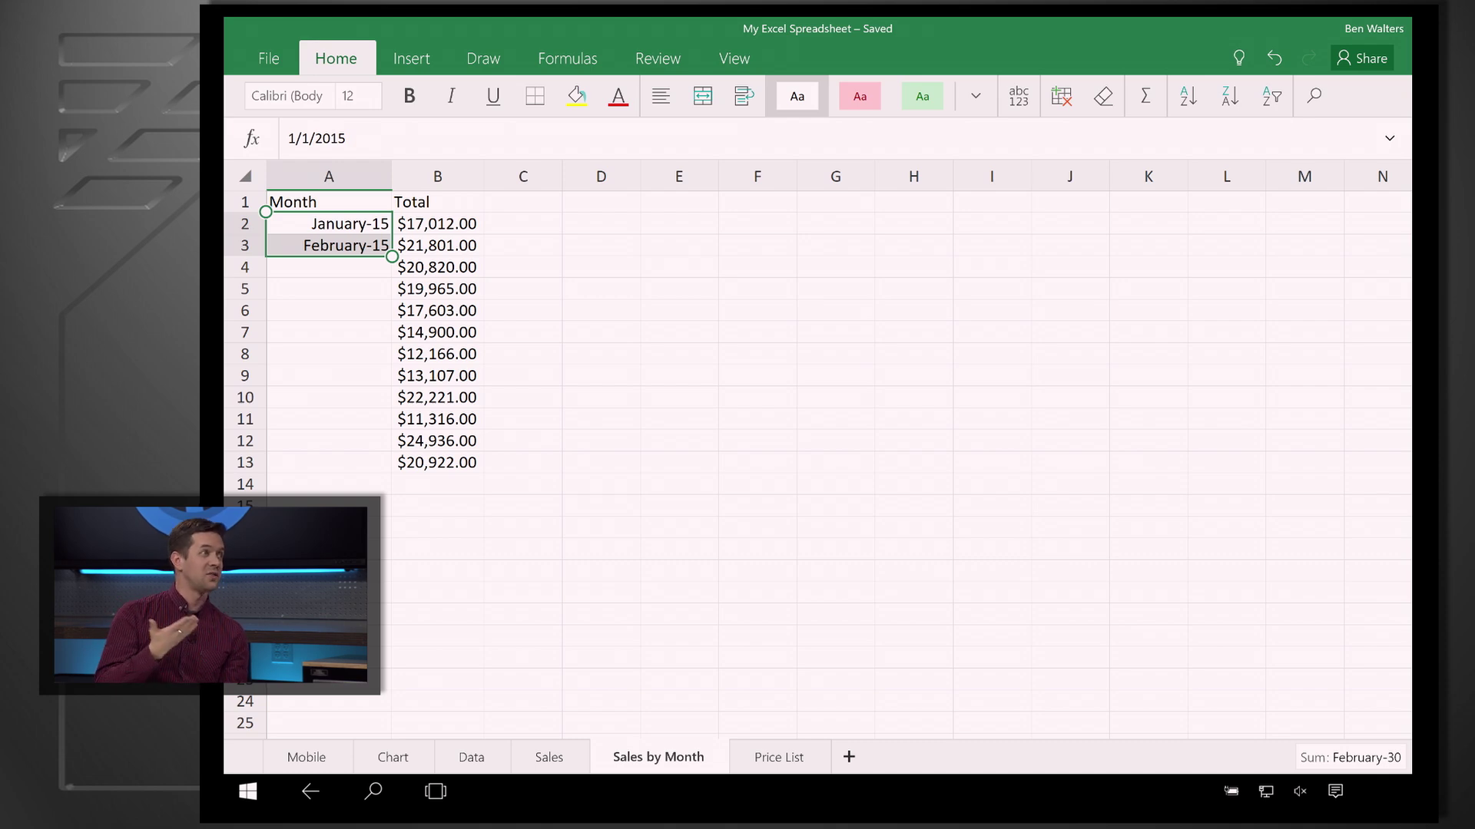
Step: Select January-15 and February-15 in A2:A3 and fill down to December-15 in row 13
click(328, 332)
click(329, 224)
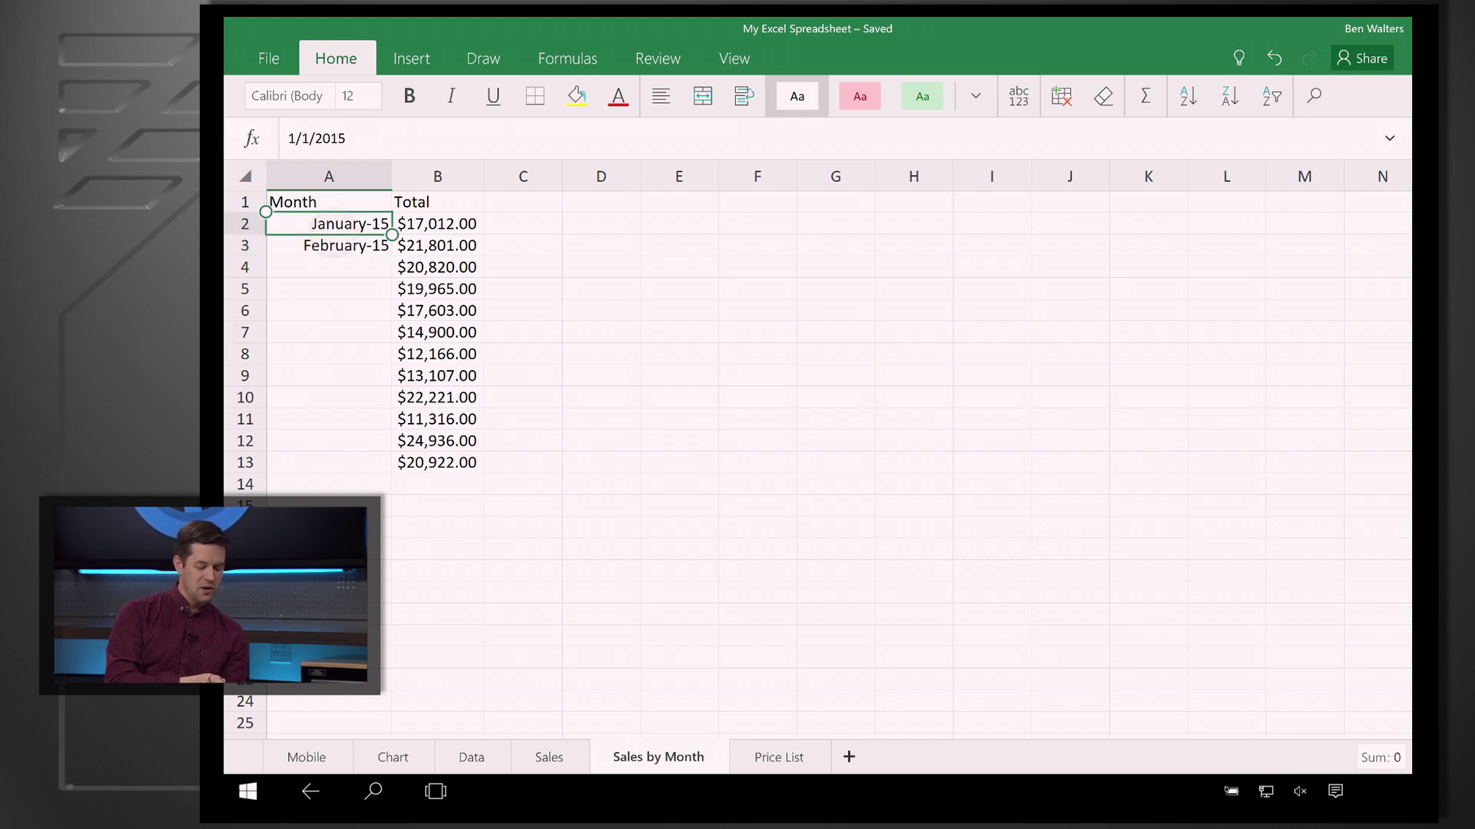
drag(394, 234, 394, 254)
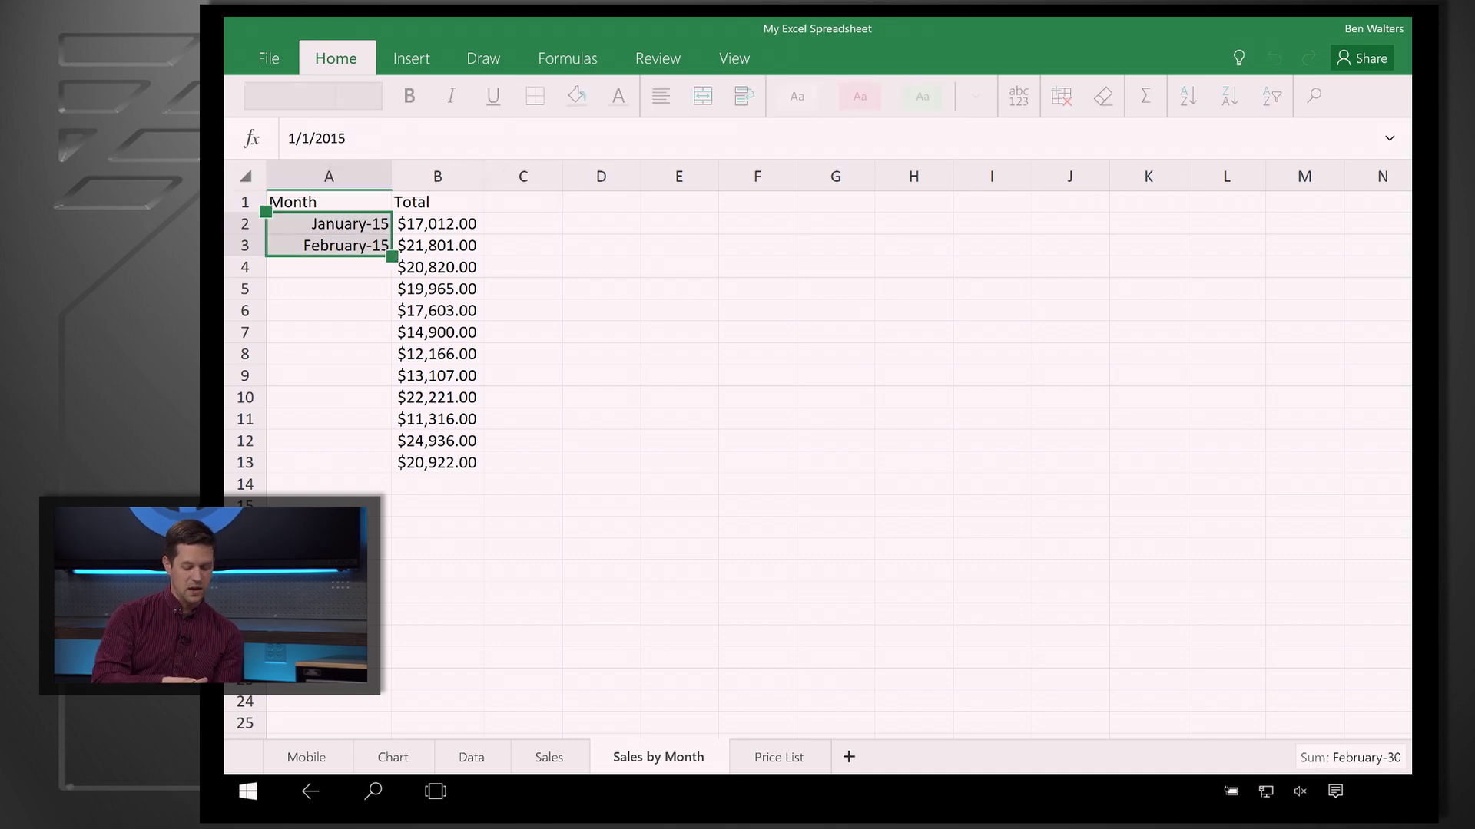
drag(393, 255, 393, 472)
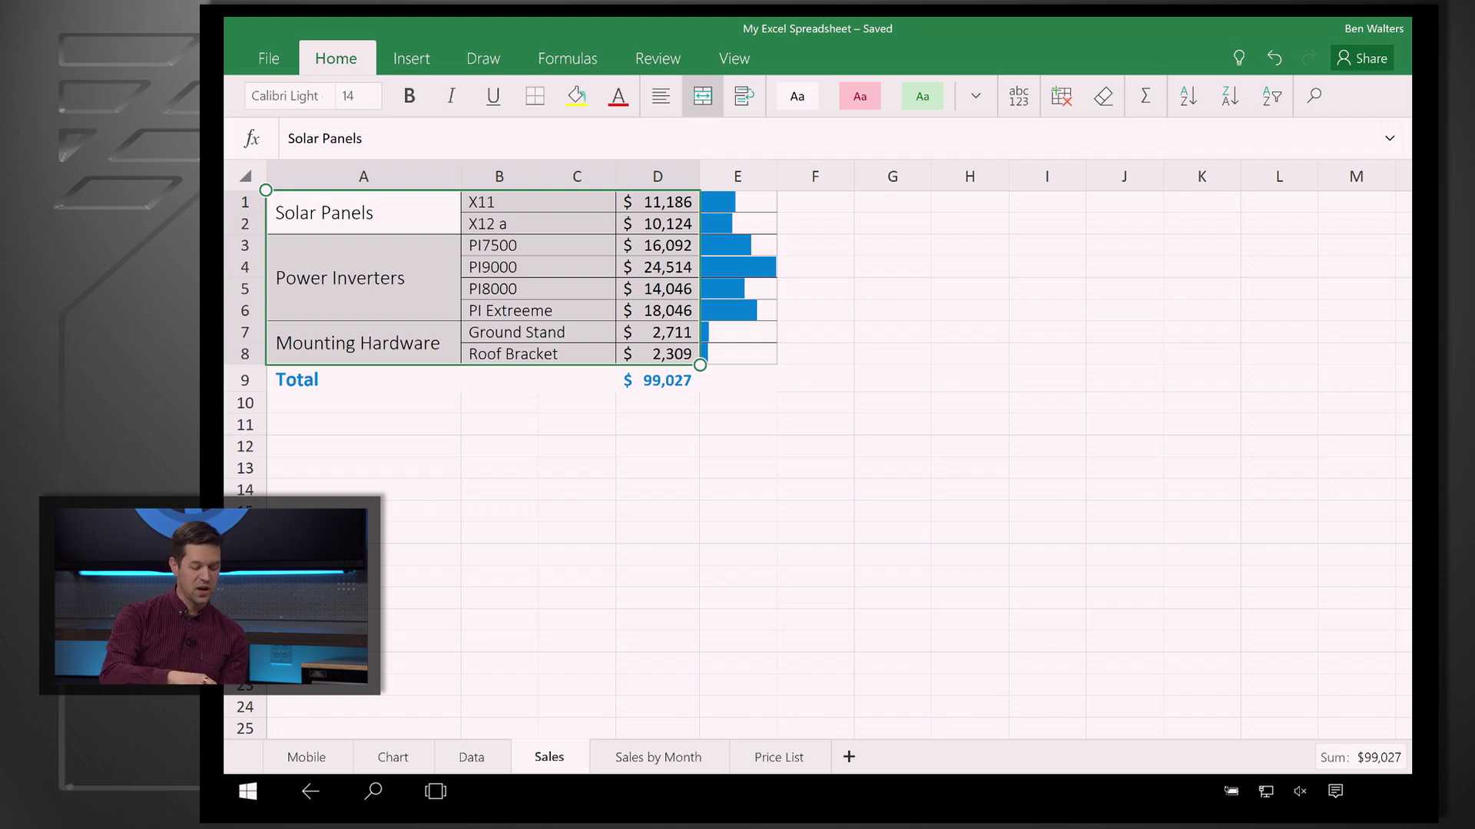
Step: Insert a treemap chart of the Sales sheet's product totals
click(410, 58)
click(932, 96)
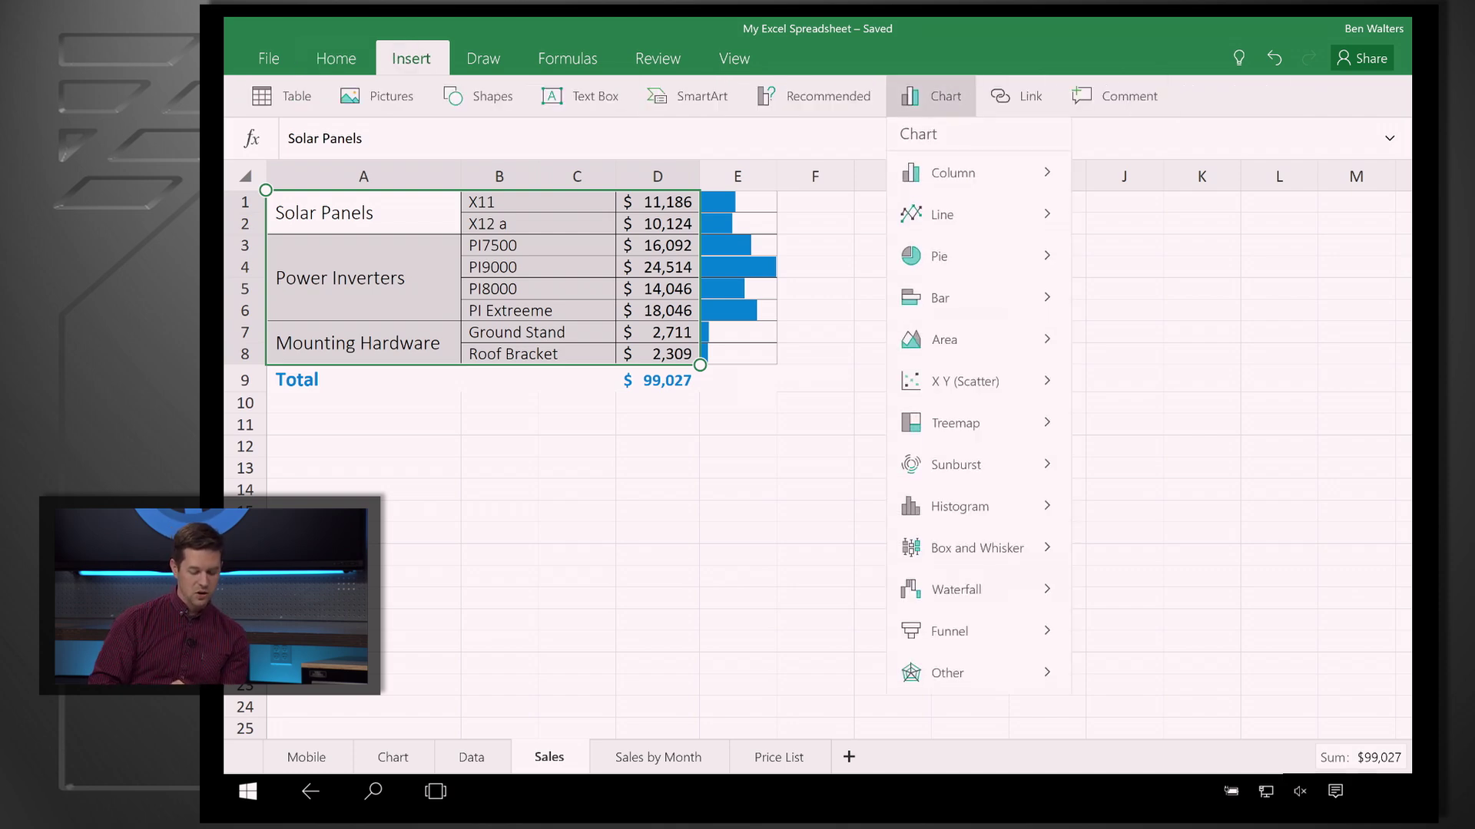
click(954, 424)
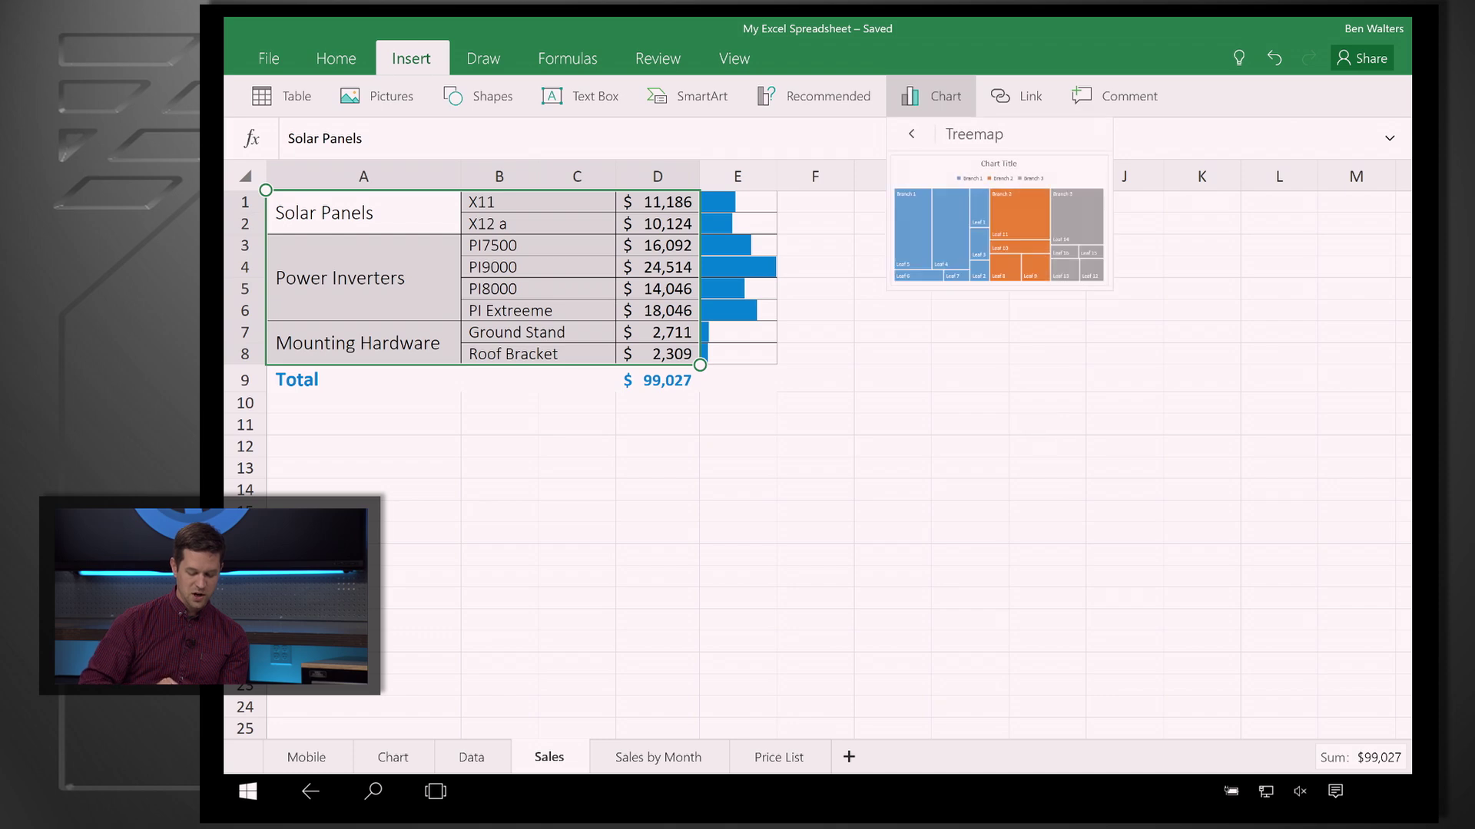
click(997, 225)
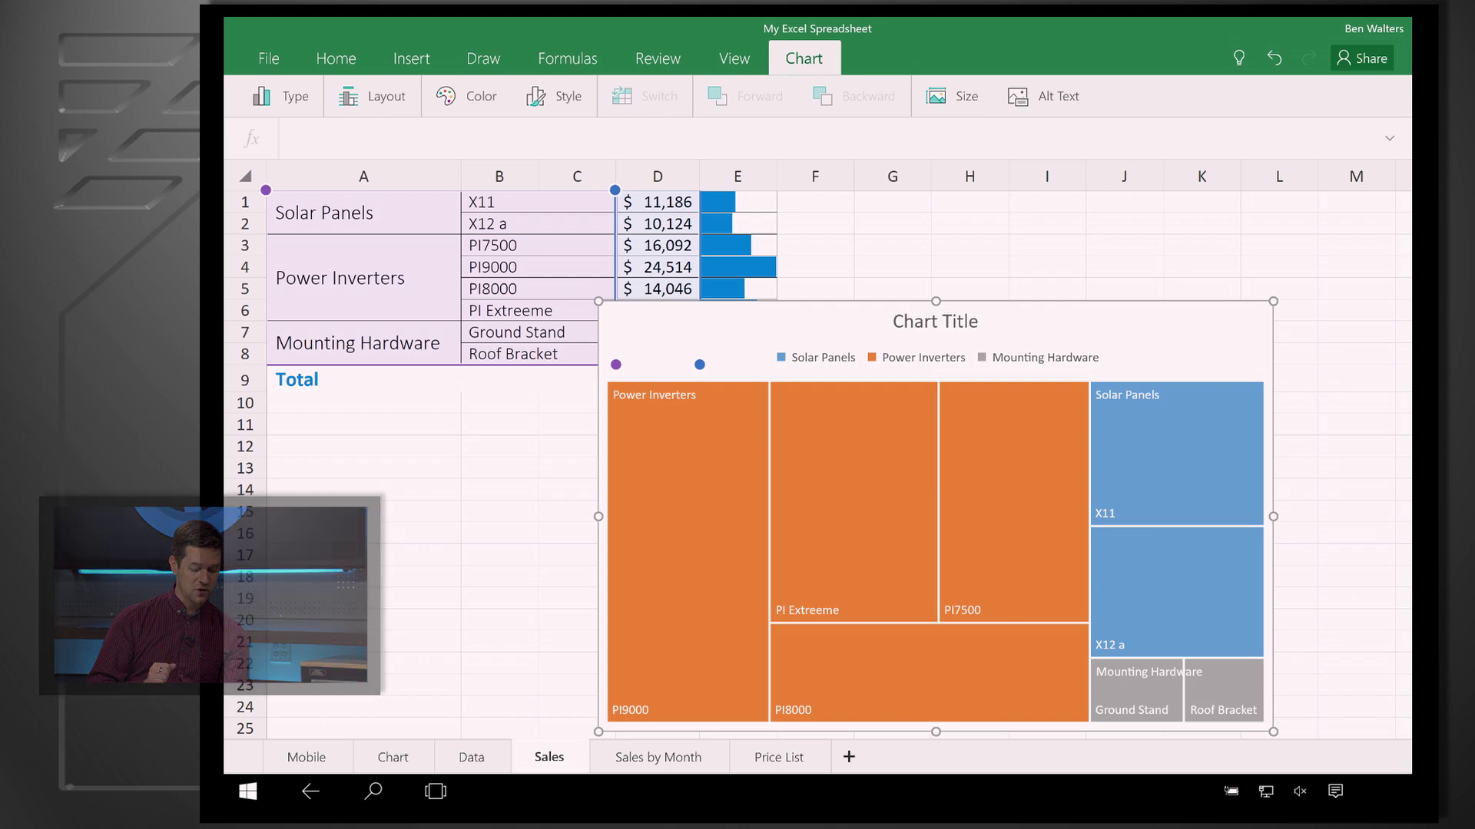
Step: Change the treemap's chart type to Sunburst
click(202, 96)
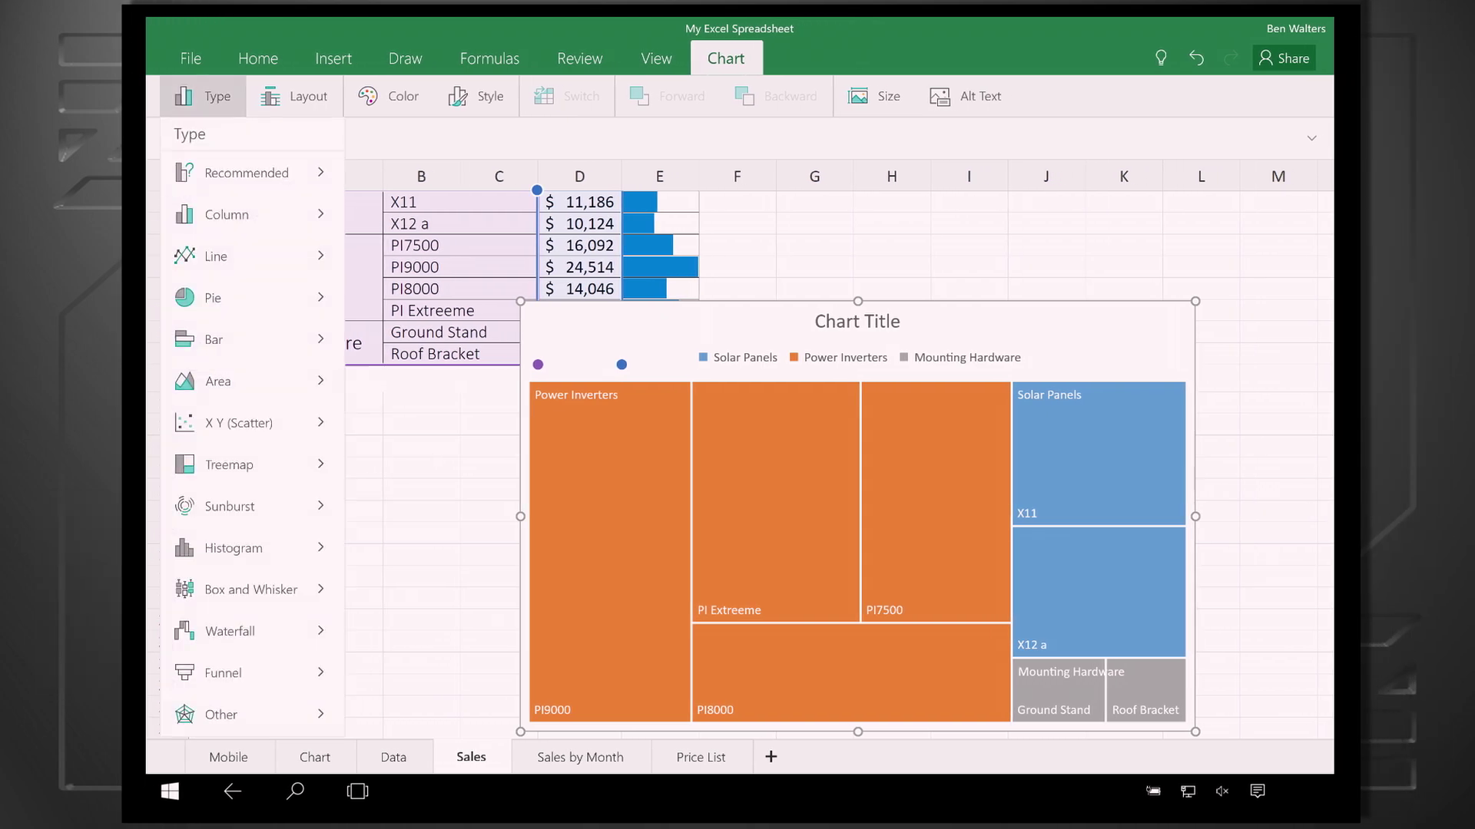
click(228, 506)
click(274, 231)
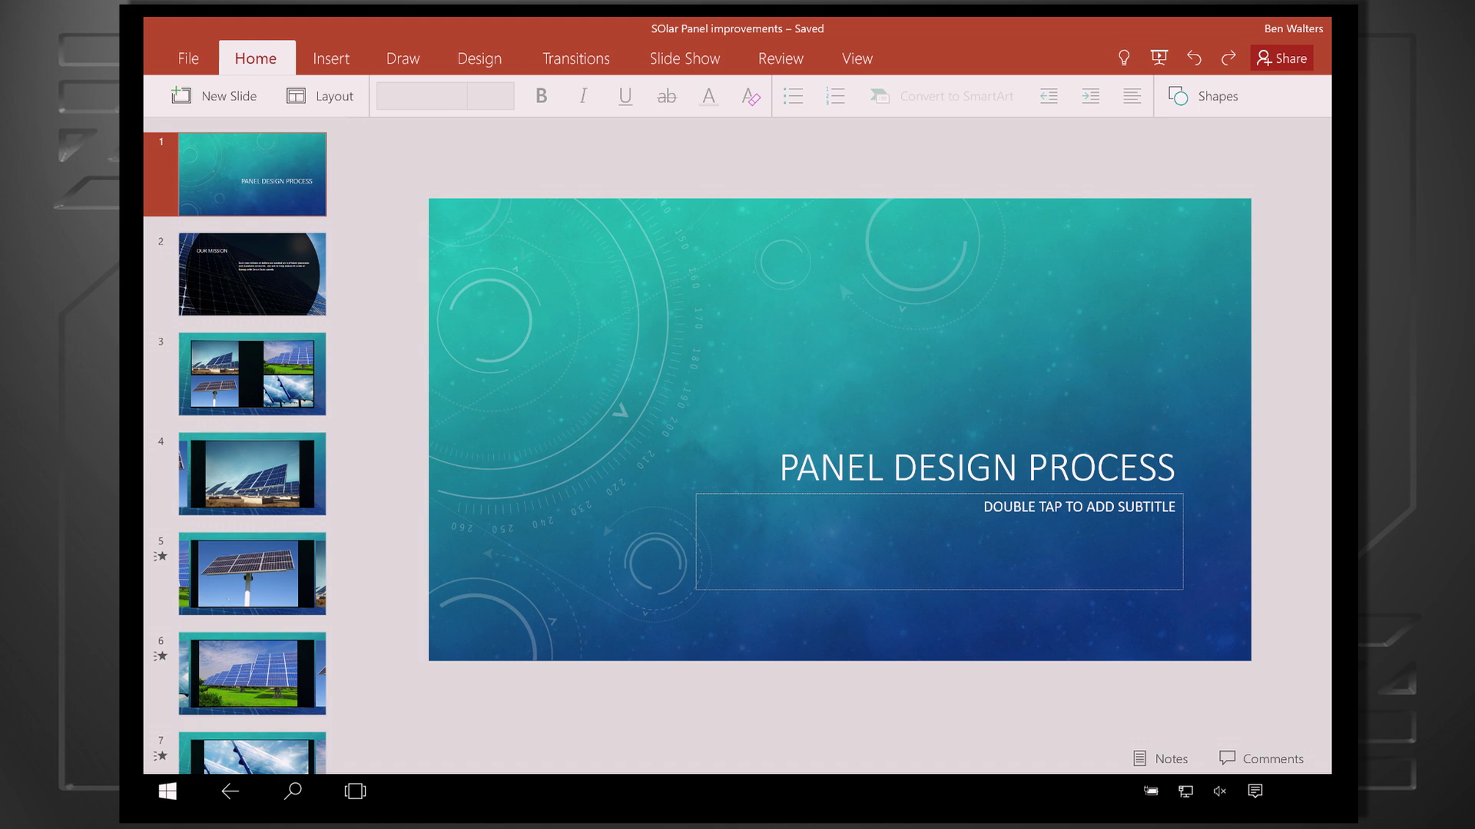
Step: Insert the solar-panel photo on the title slide and apply the dark-circle Design Idea
click(331, 58)
click(416, 96)
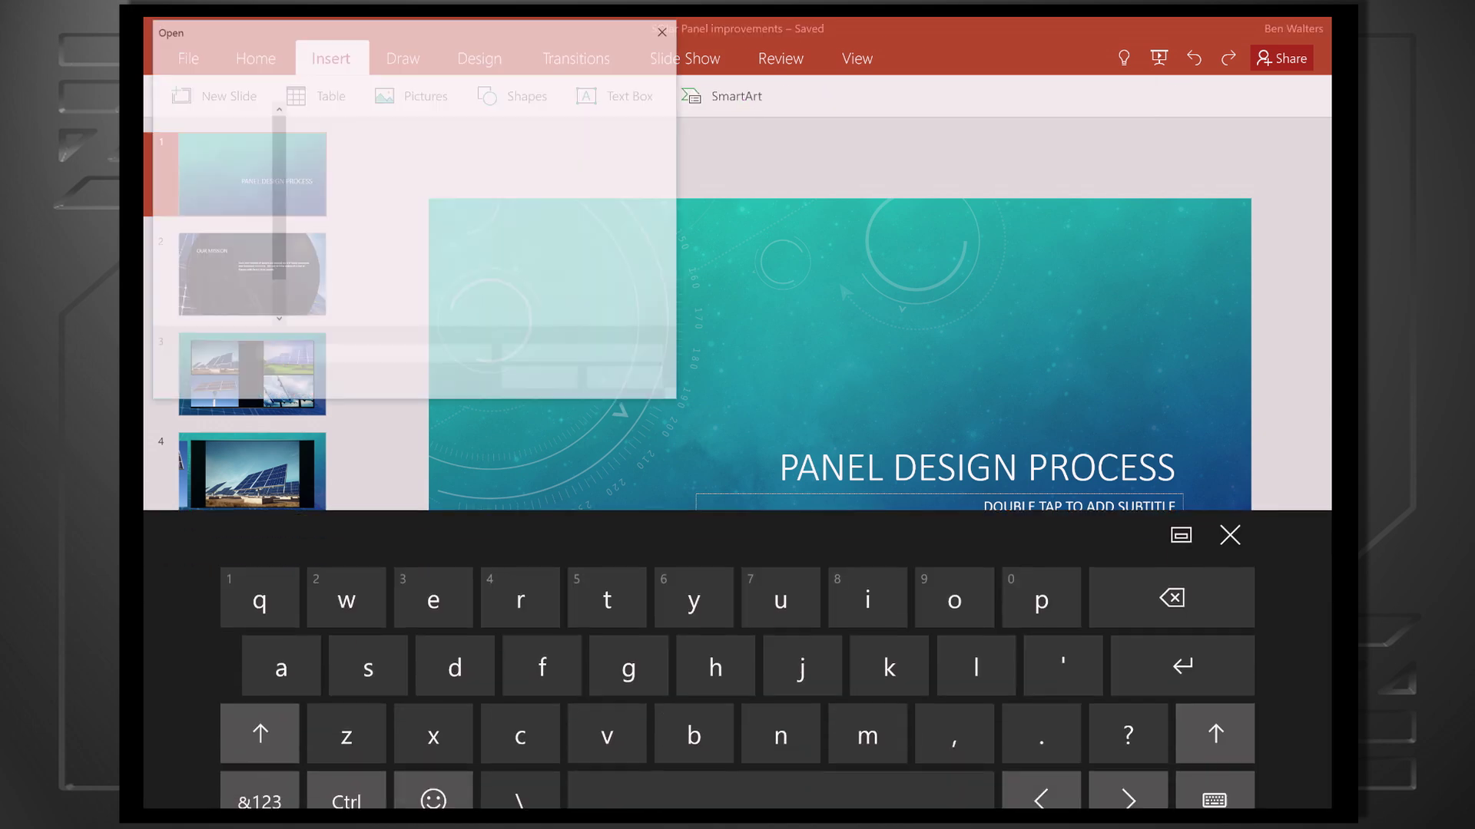
click(534, 267)
click(541, 380)
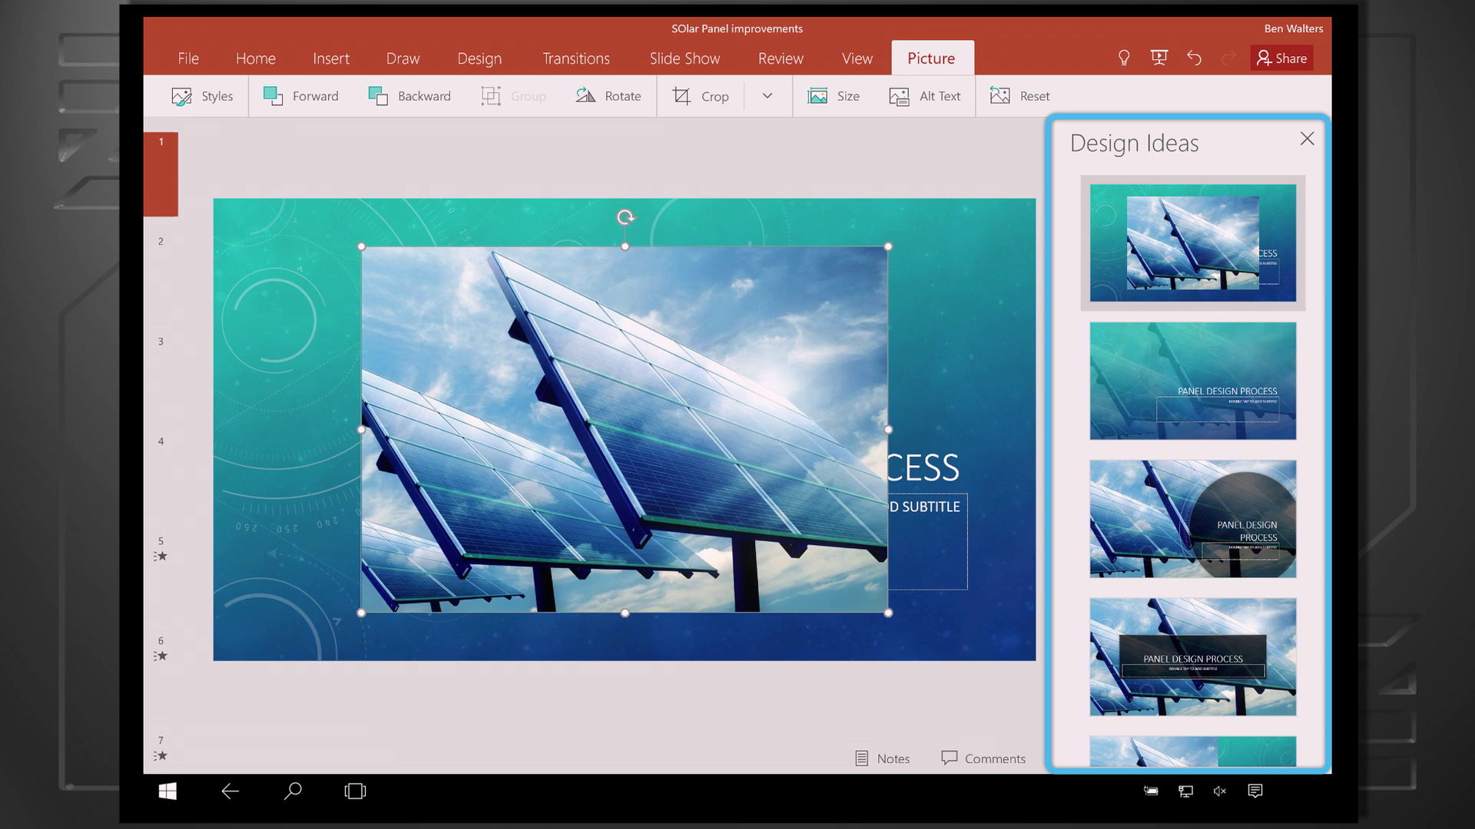
click(1192, 381)
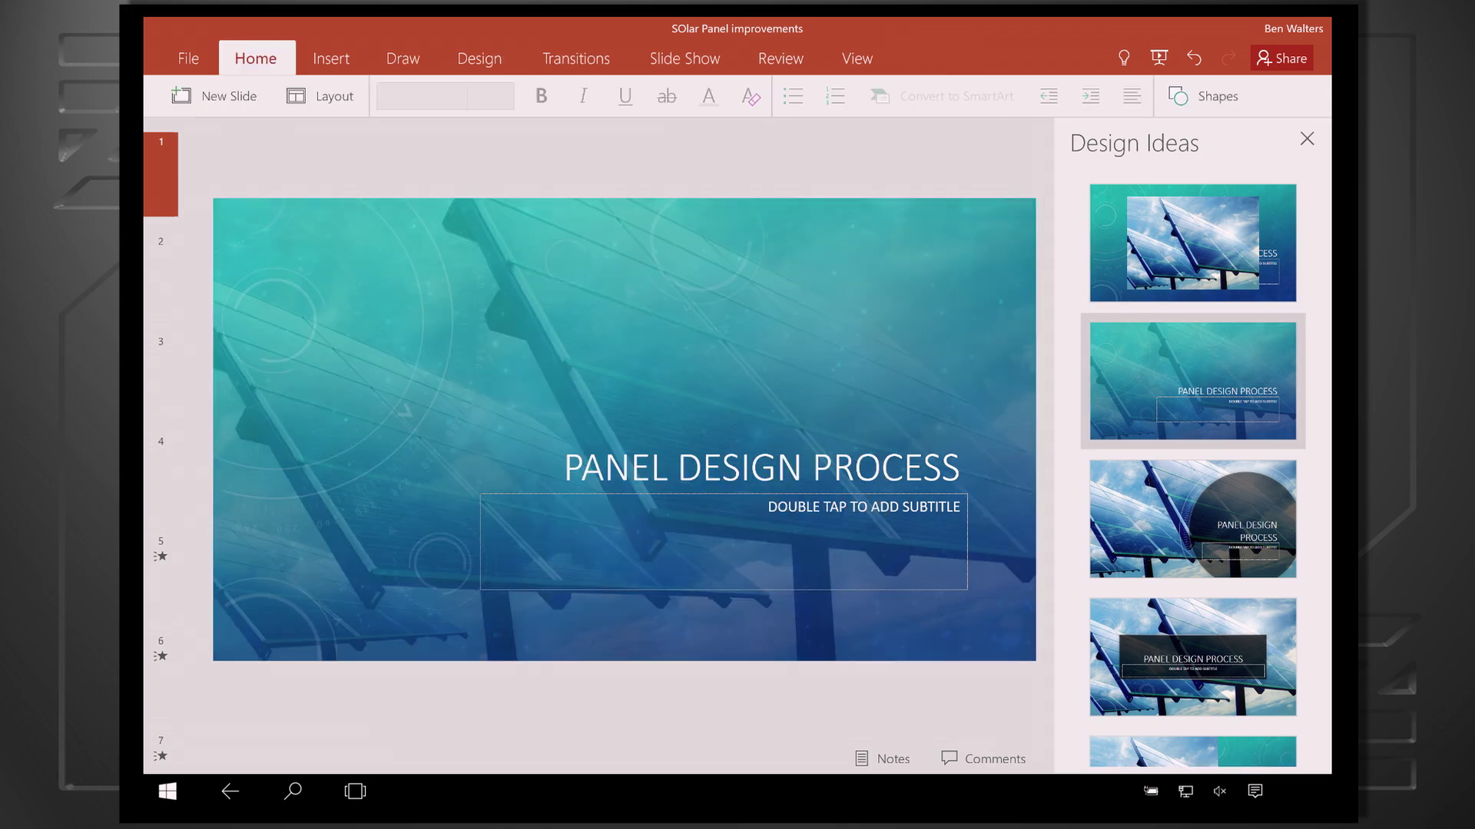
click(1193, 519)
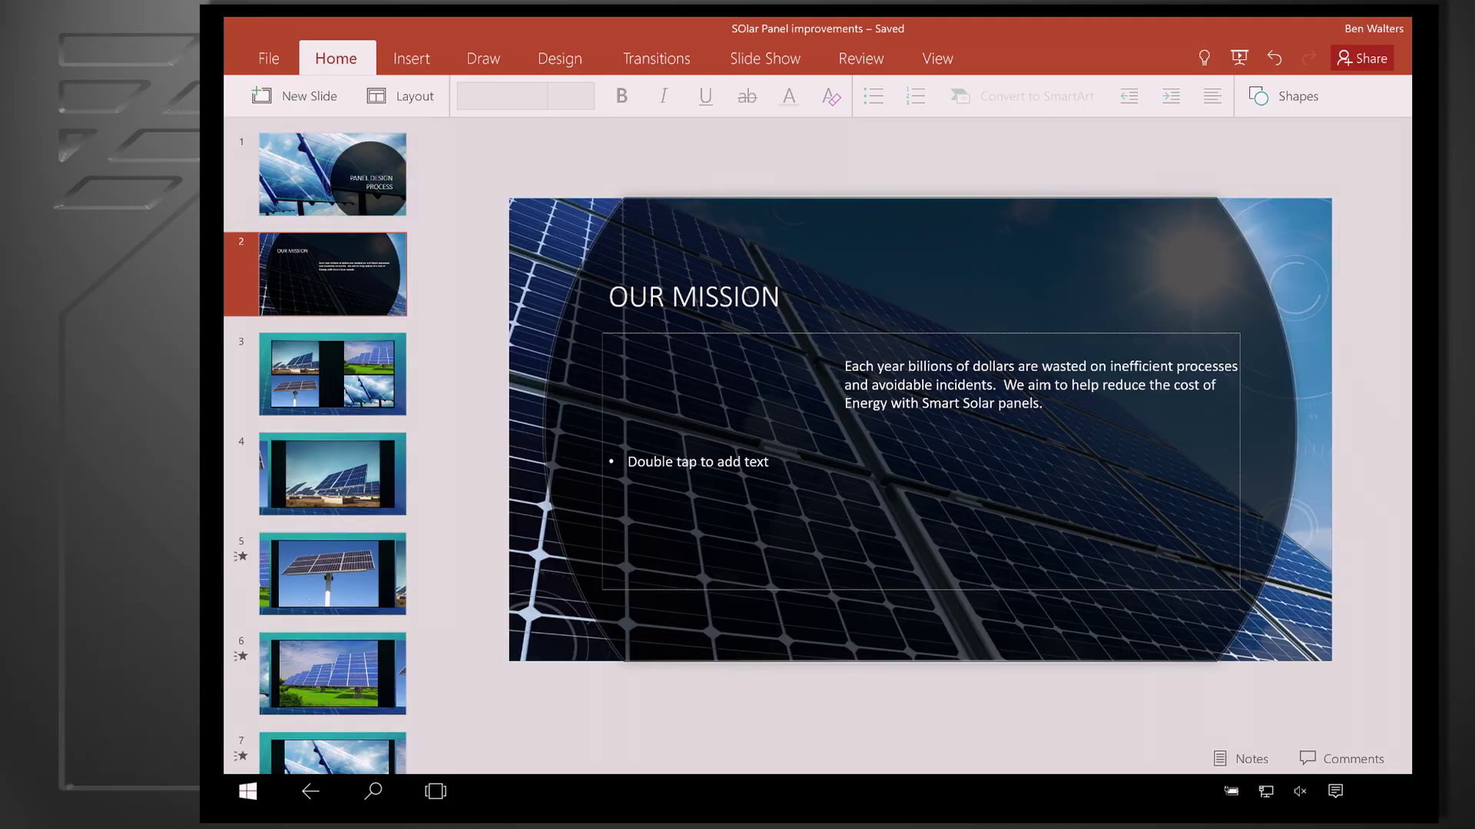
Step: Preview the slide show from slide 2, then give slide 3 a transition effect
key(shift+F5)
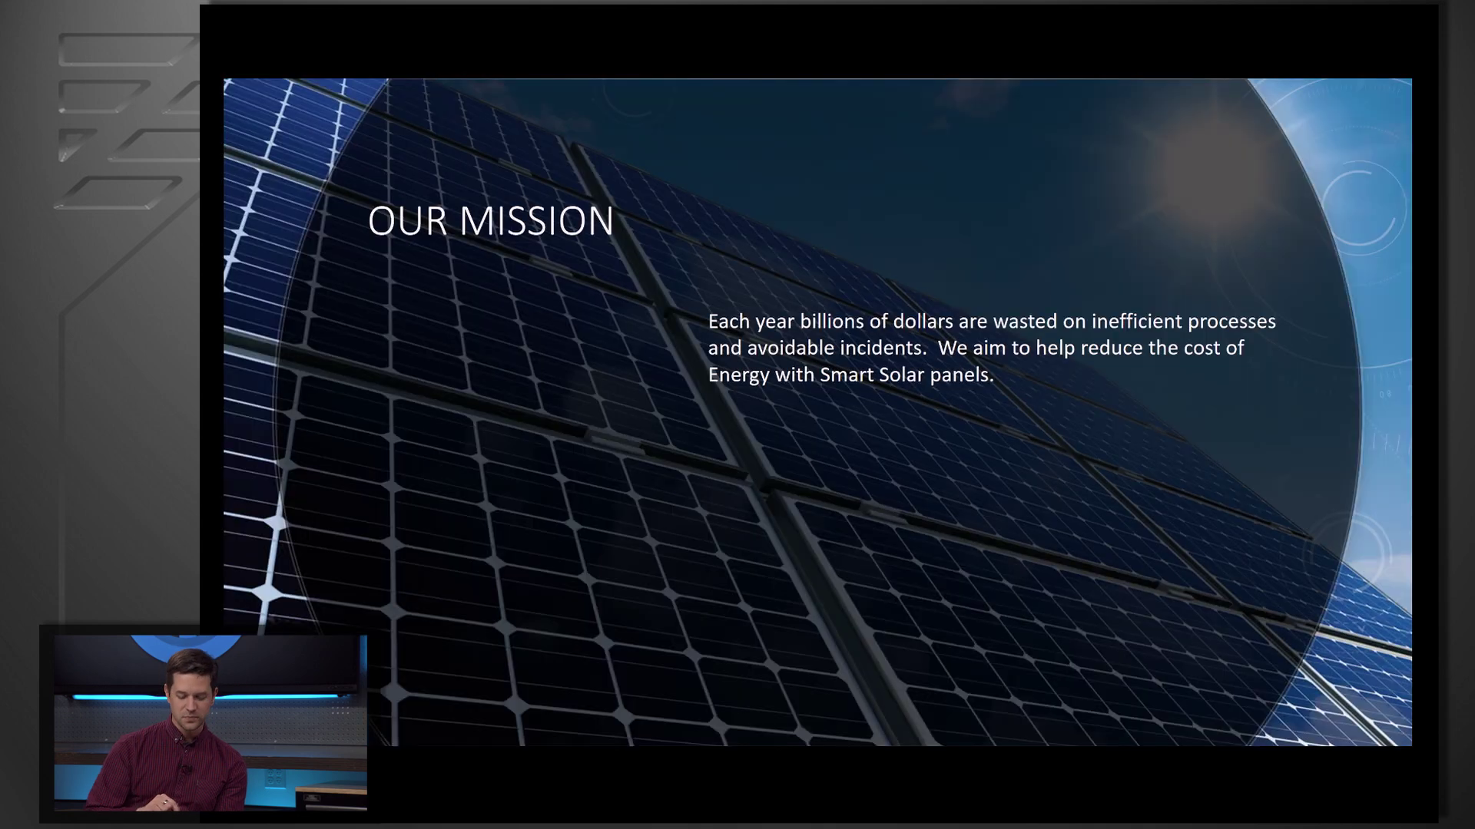
key(Escape)
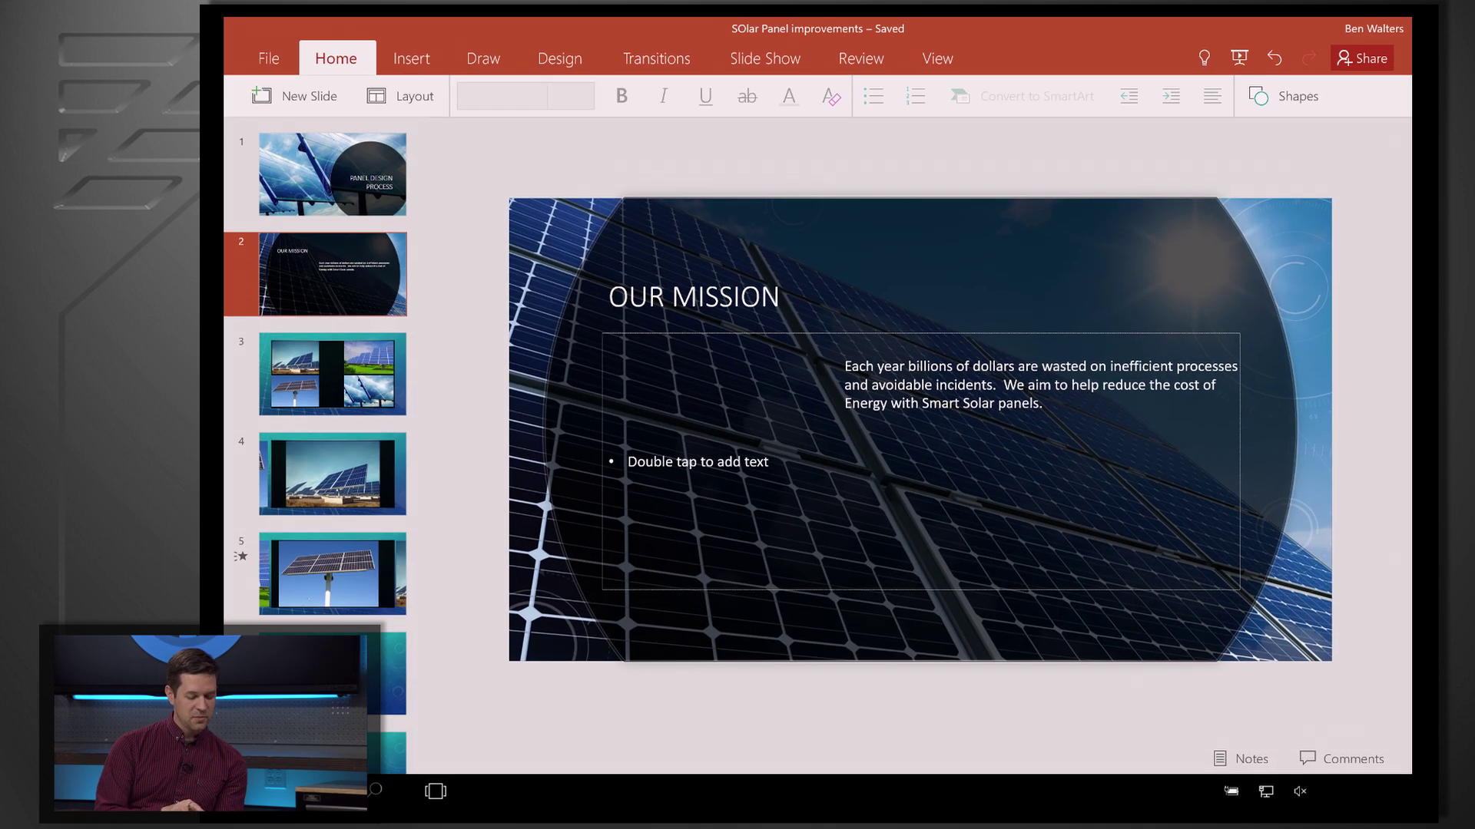
click(332, 374)
click(411, 58)
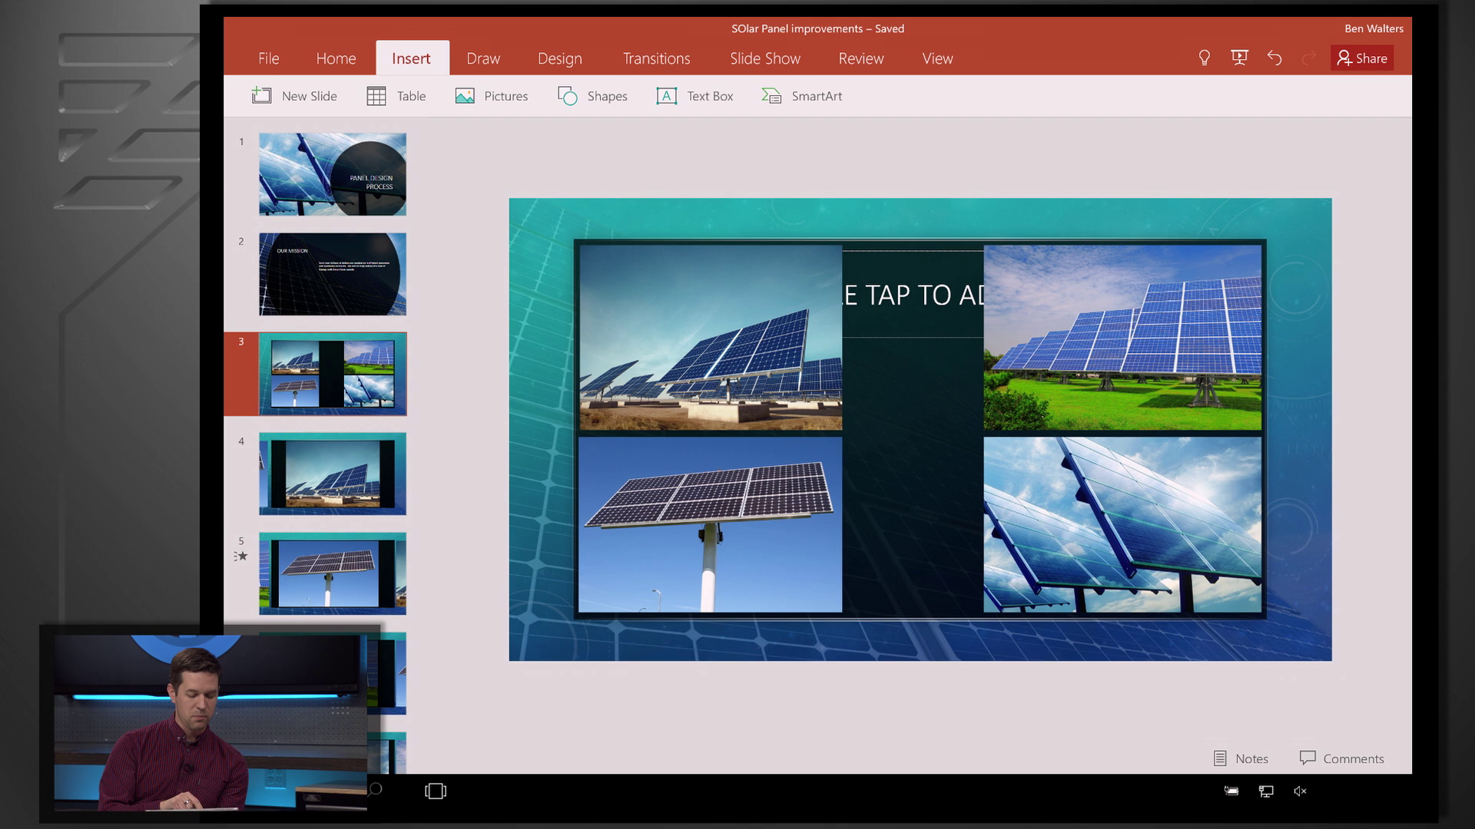
click(656, 58)
click(412, 96)
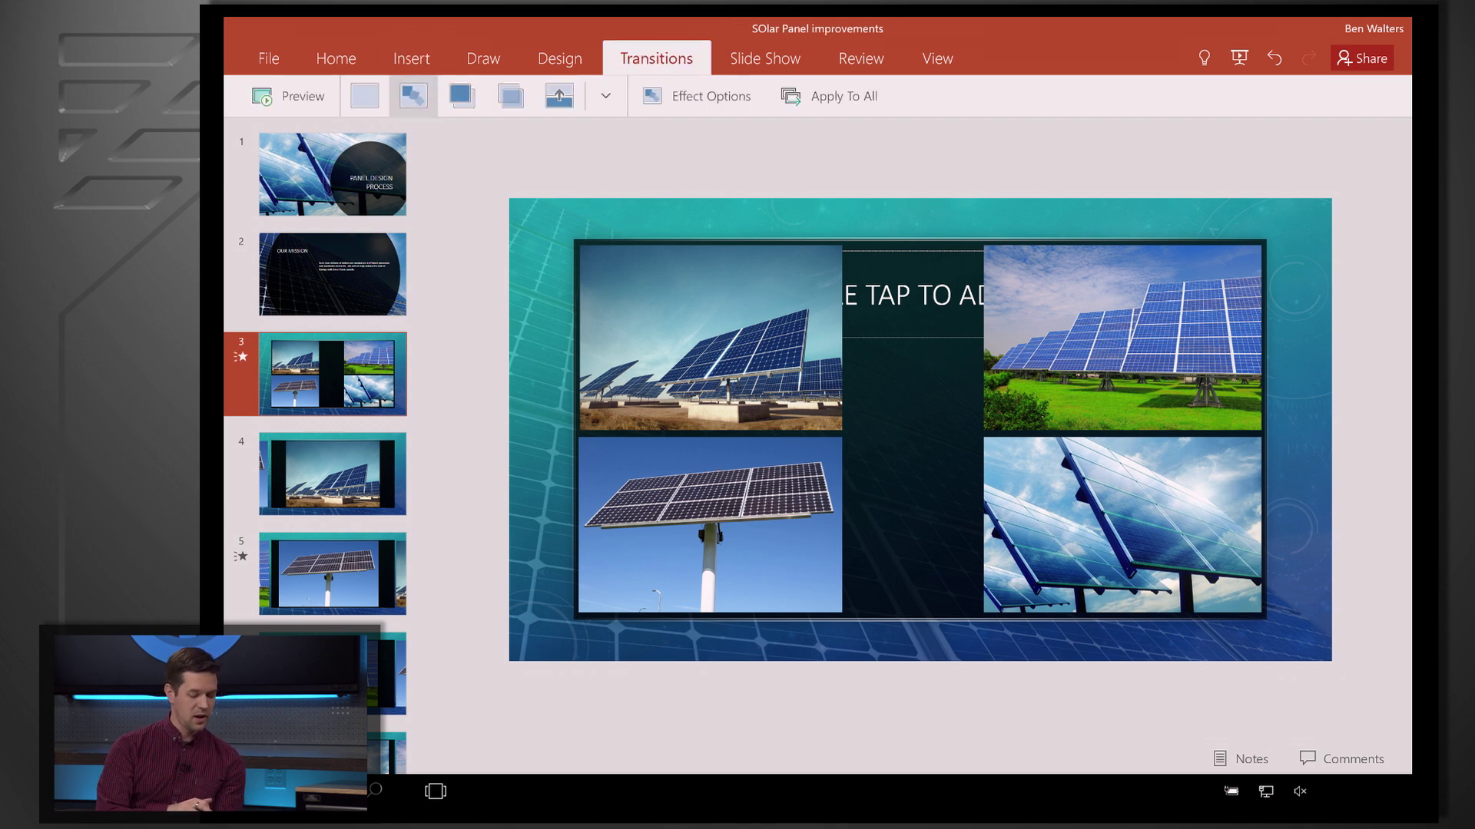
Step: Give slide 4 the same transition and present from the title slide
key(Down)
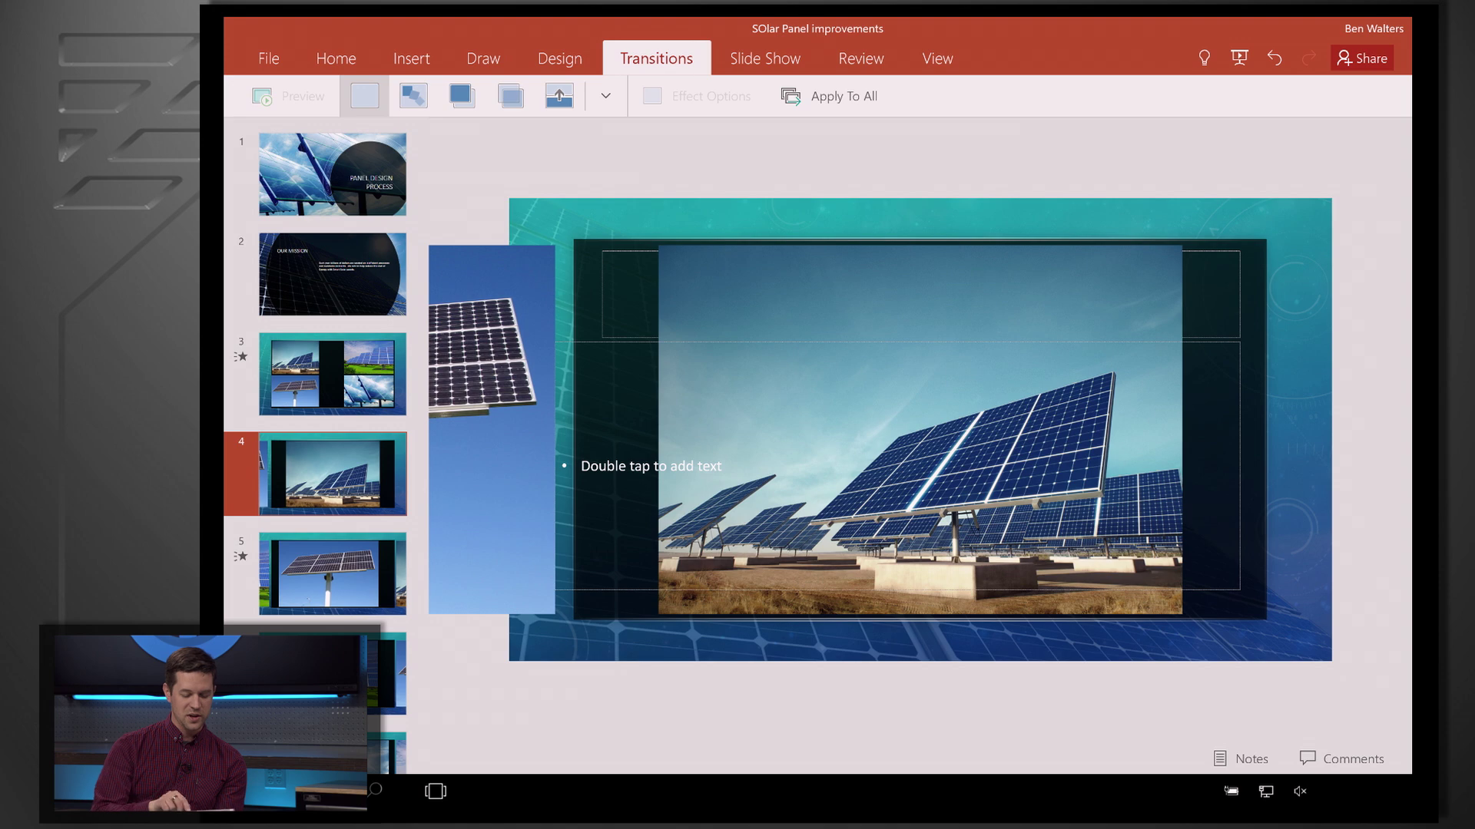
click(412, 96)
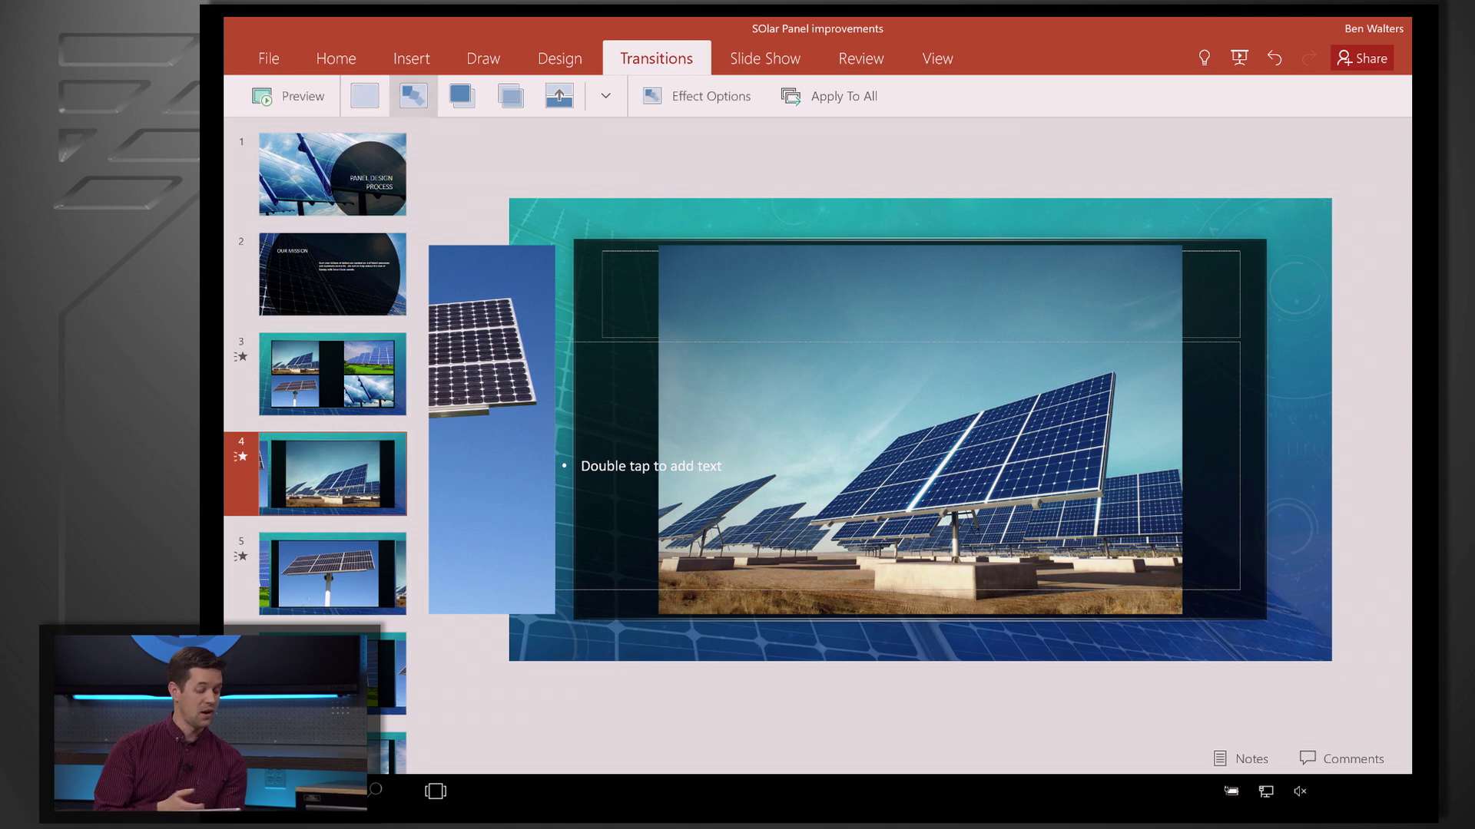
key(Home)
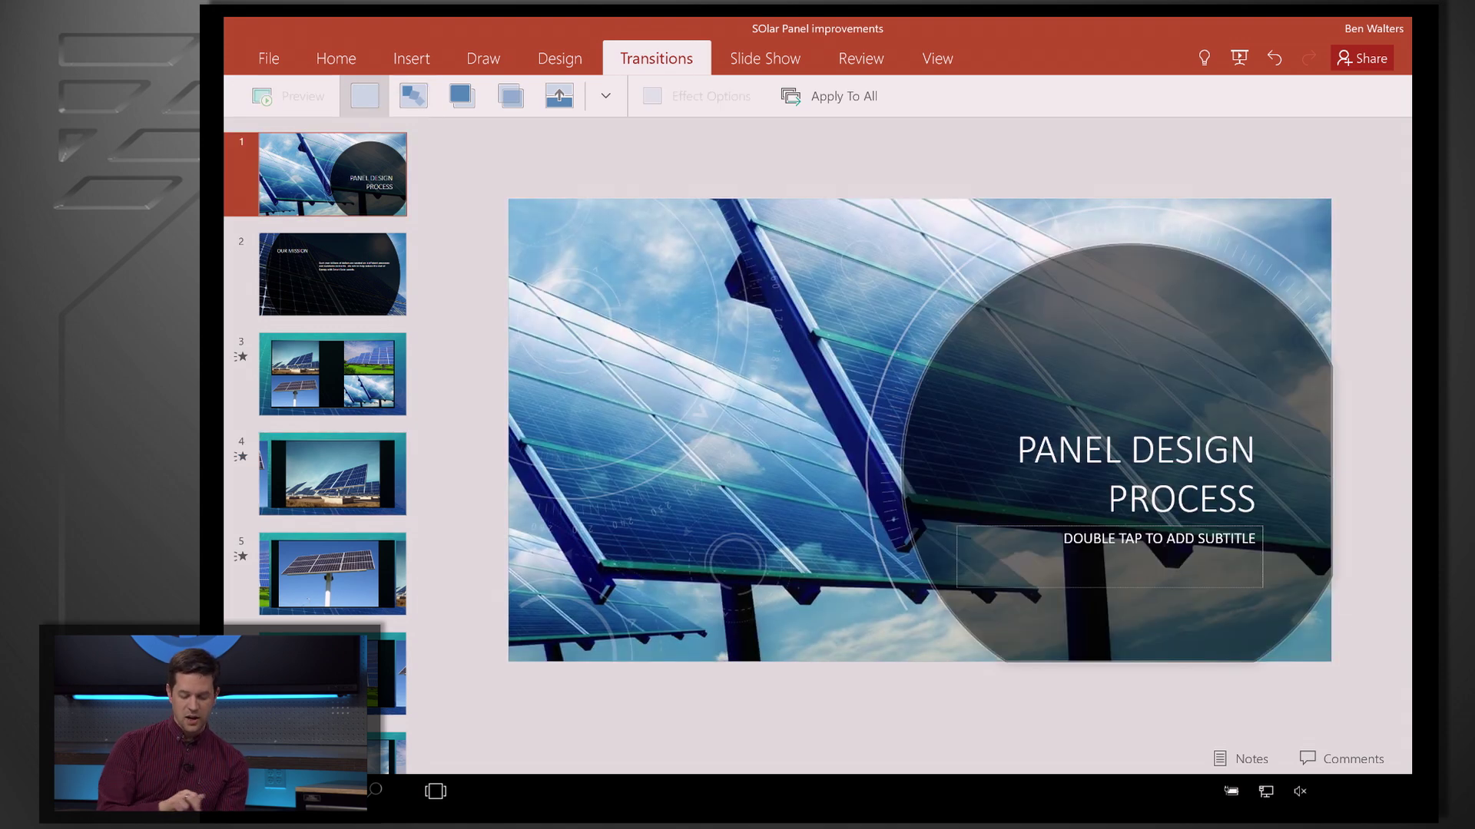
key(F5)
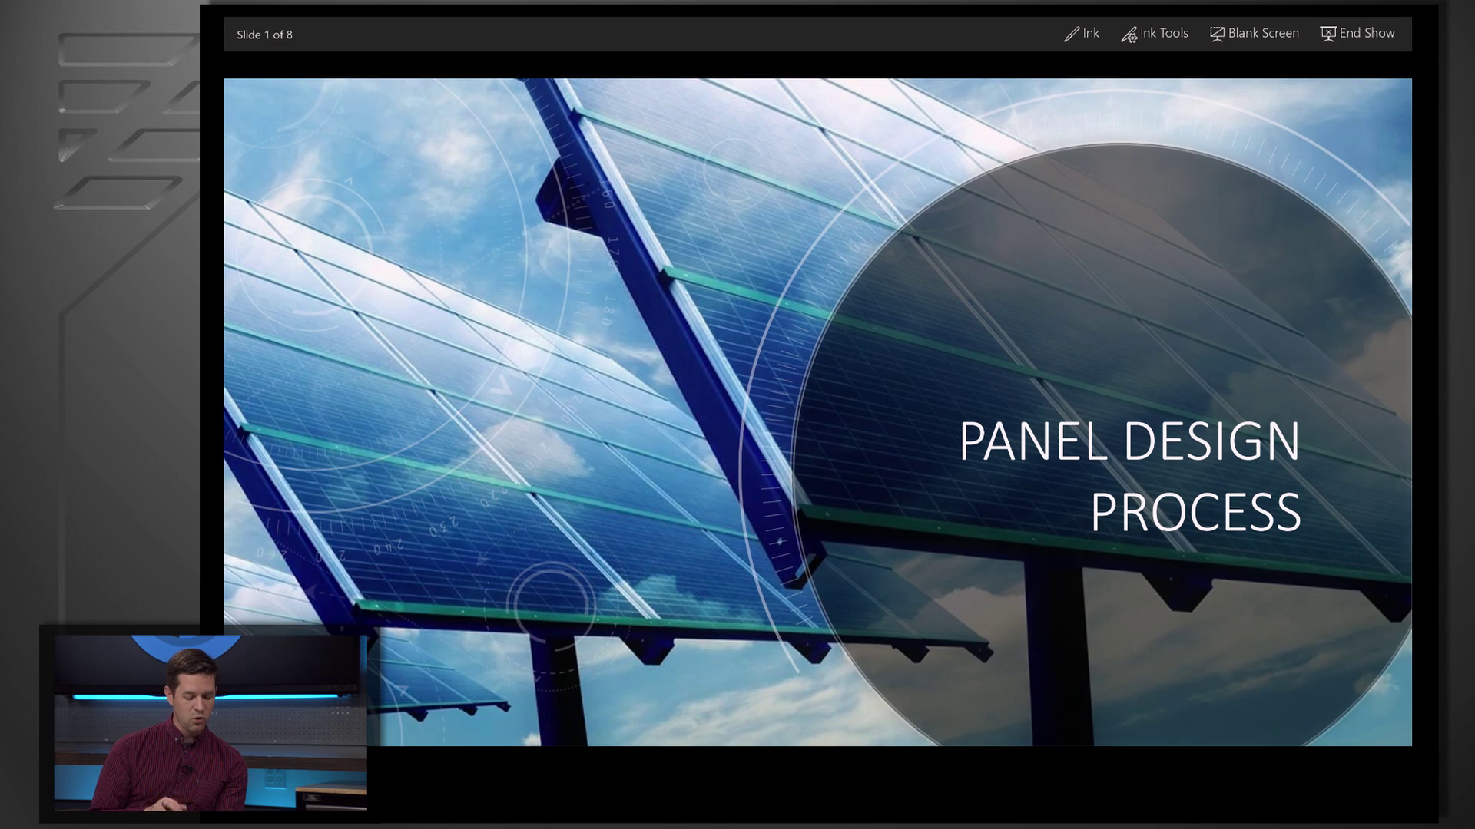
Step: Advance to the Our Mission slide, then on to the next solar panel photo
key(Right)
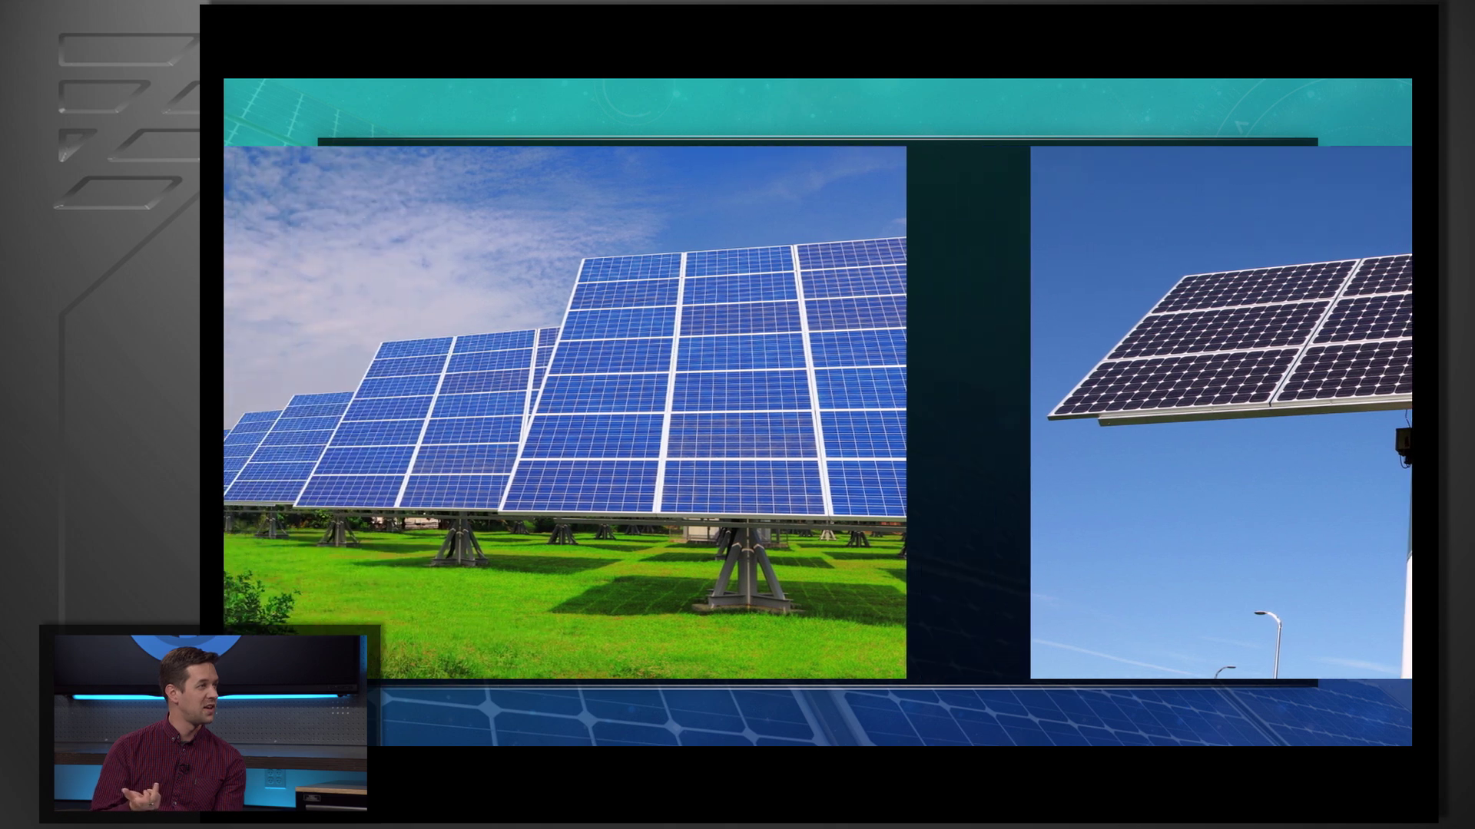
key(Left)
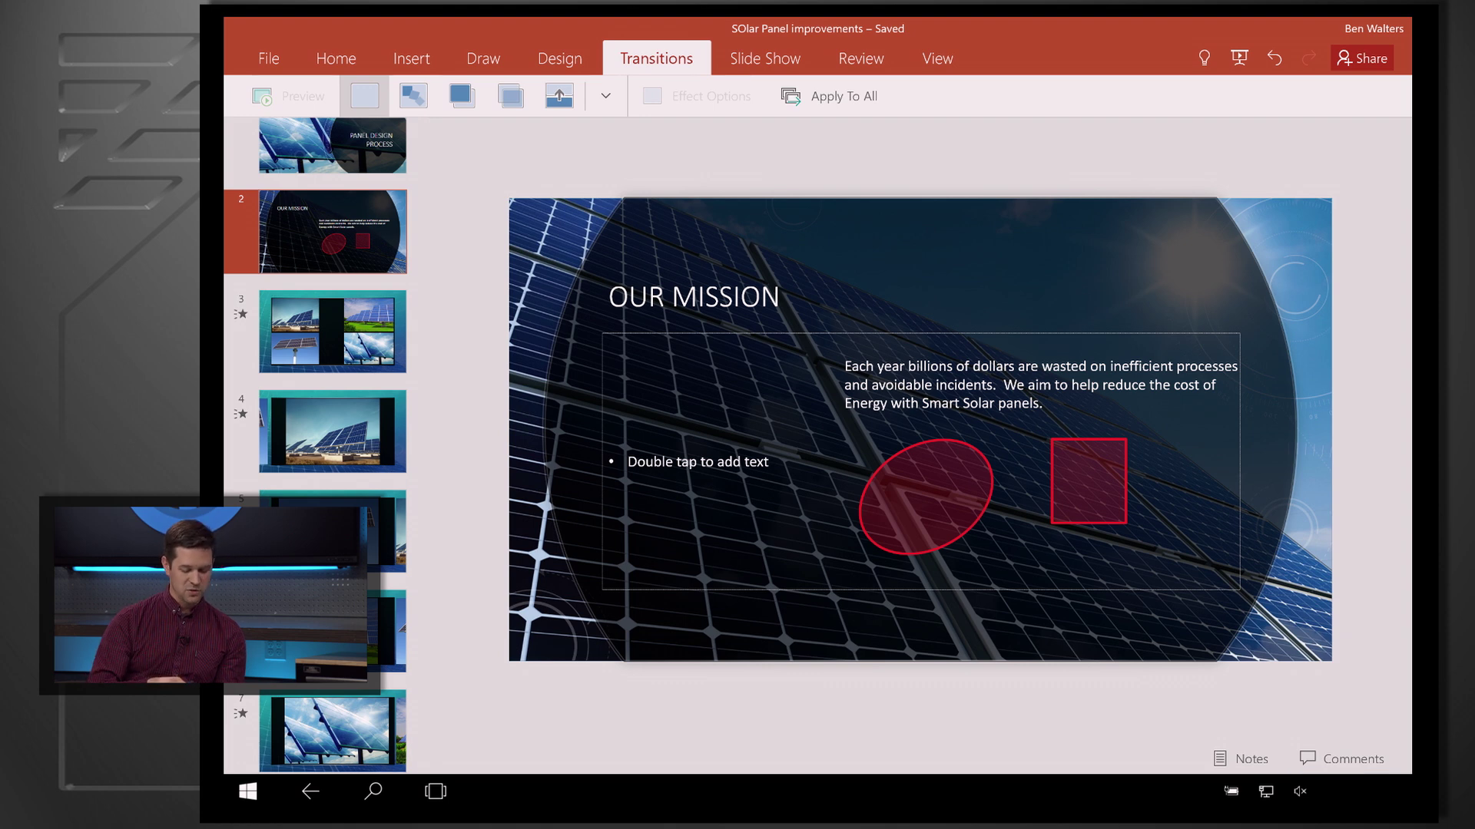
Step: Select the red ellipse on Our Mission and drag its corner outward into a bigger circle
click(923, 490)
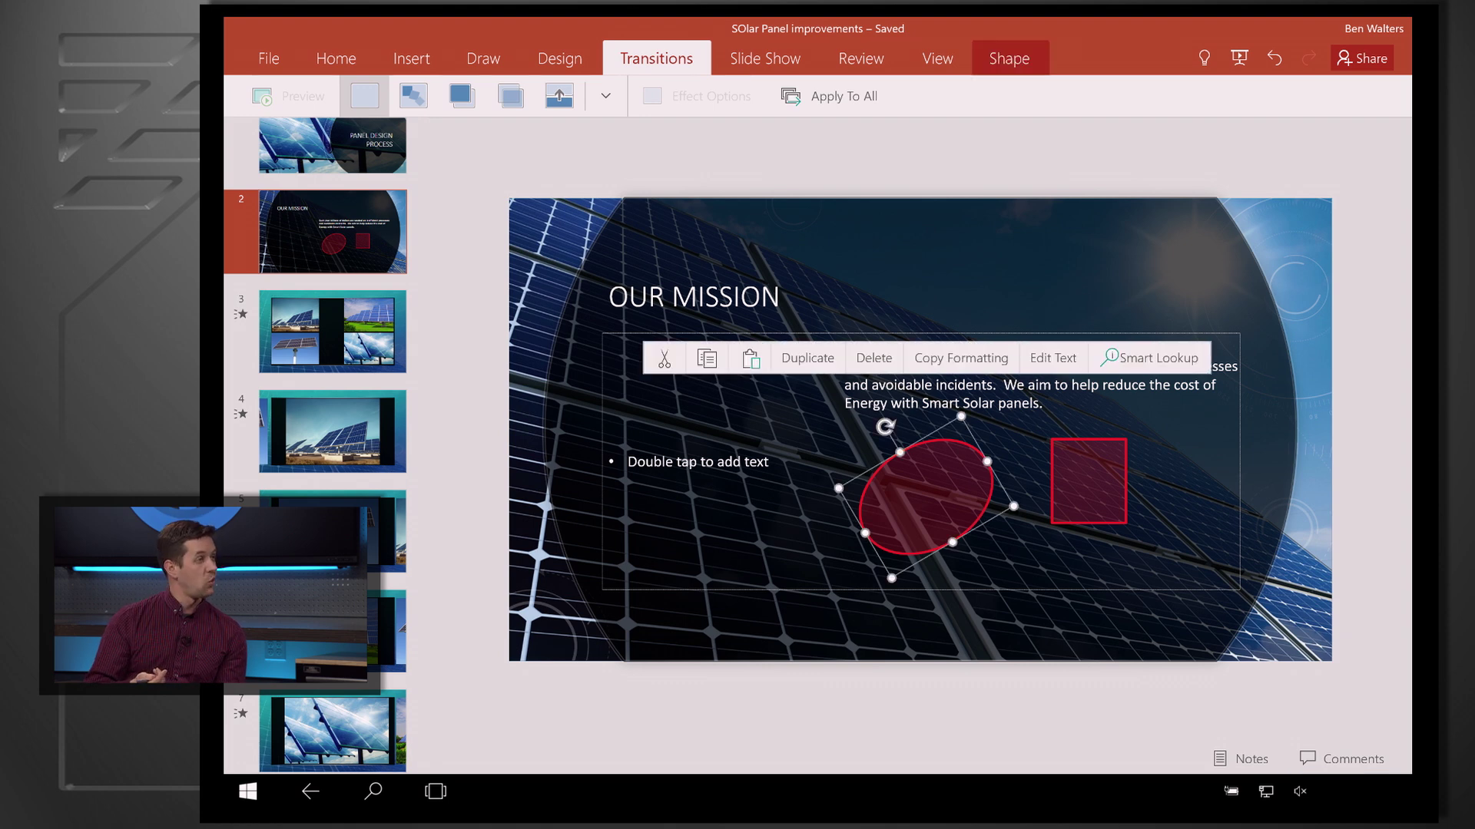
drag(925, 496, 987, 531)
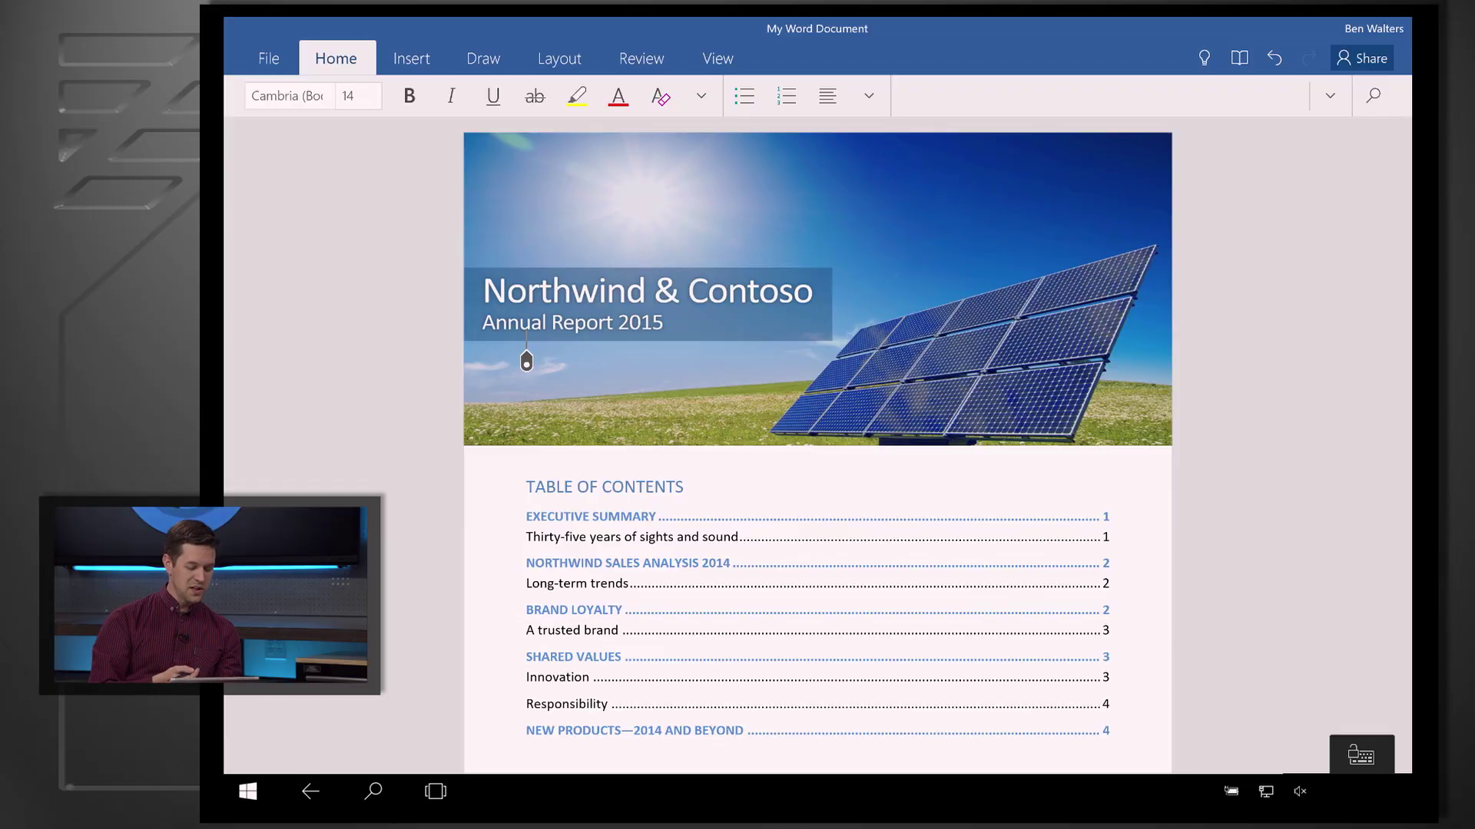
scroll(818, 462, down, 2)
Step: Dismiss the paste options and scribble out 2015 in the report title
click(527, 229)
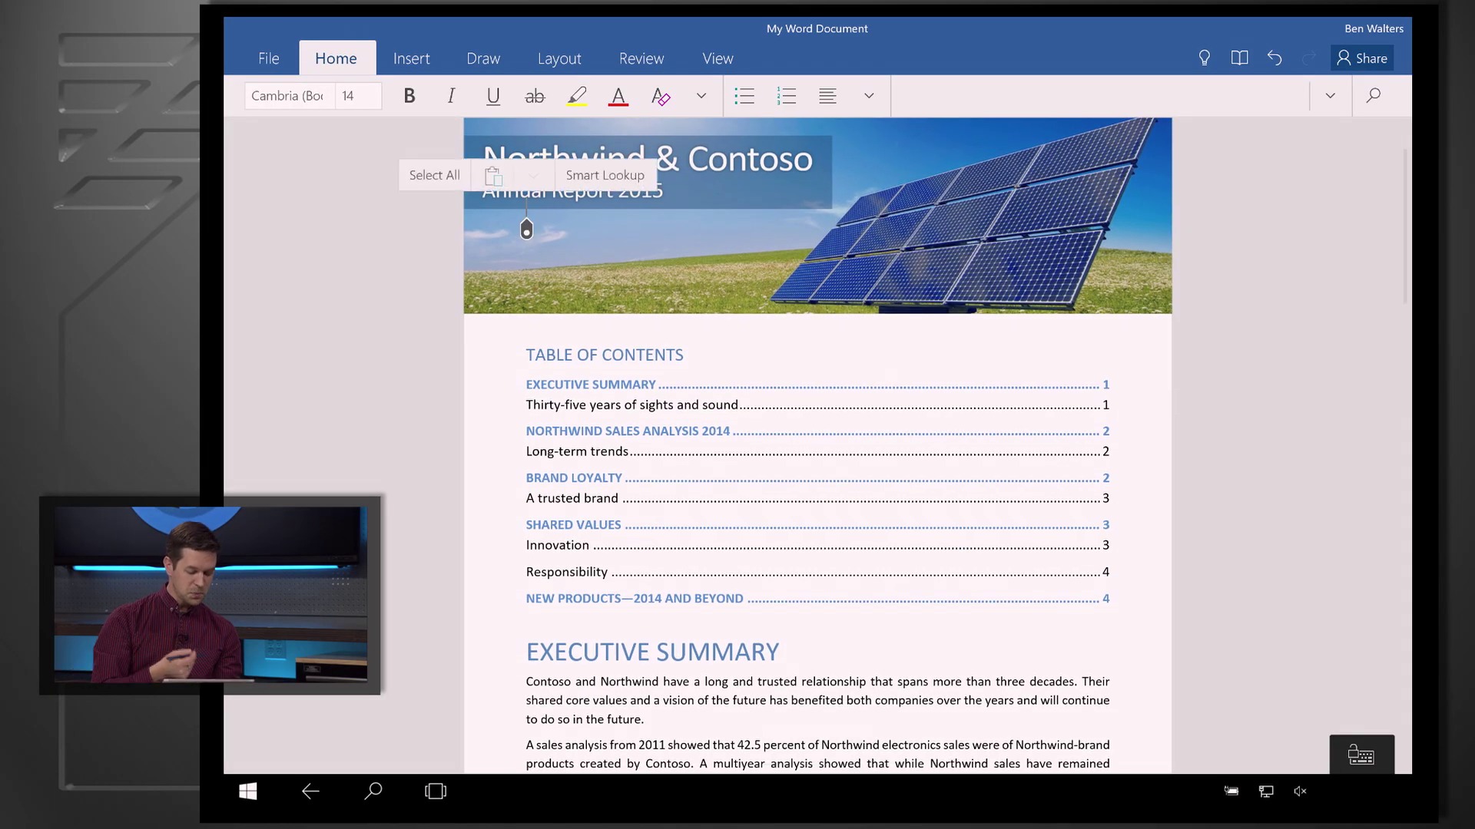
click(526, 230)
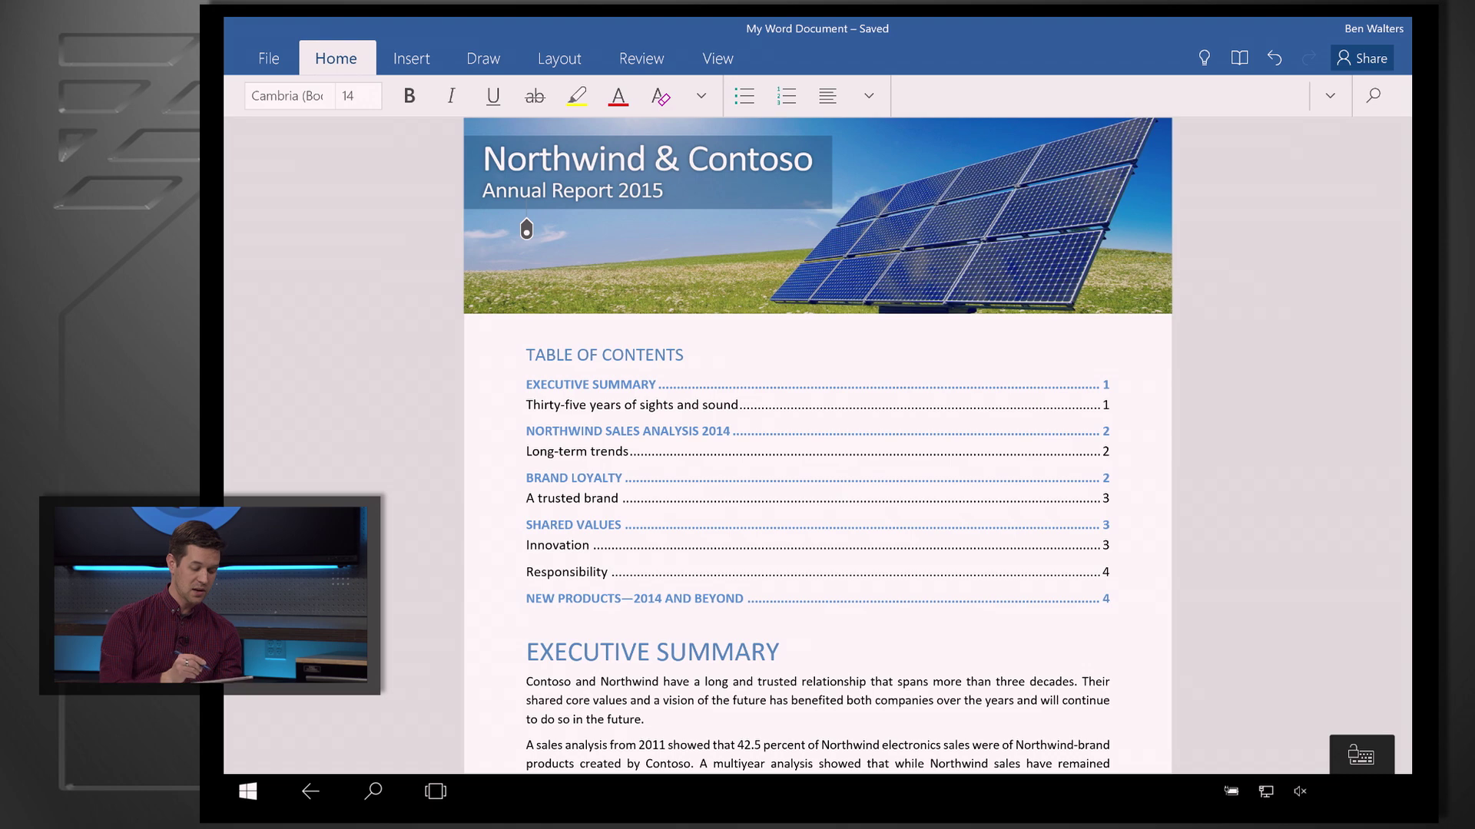
drag(618, 193, 664, 187)
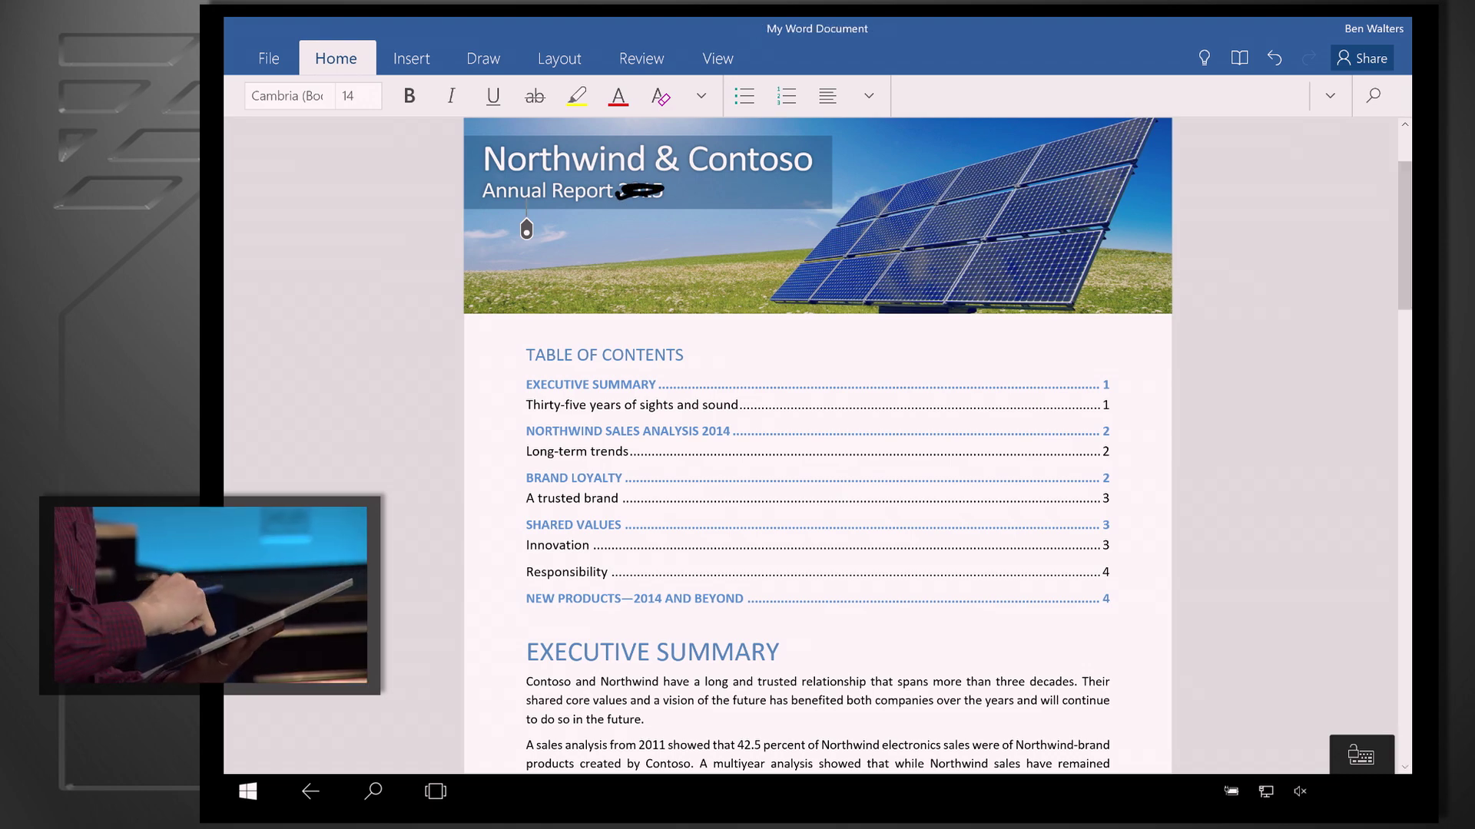
scroll(818, 461, down, 5)
mouse_move(541, 305)
mouse_down()
mouse_move(524, 516)
mouse_move(608, 531)
mouse_move(636, 509)
mouse_move(664, 525)
mouse_up()
Step: Handwrite 'update' by the Executive Summary and ink a stroke under Add Chart
drag(674, 463, 676, 527)
drag(705, 501, 709, 524)
drag(719, 463, 724, 518)
drag(698, 497, 770, 517)
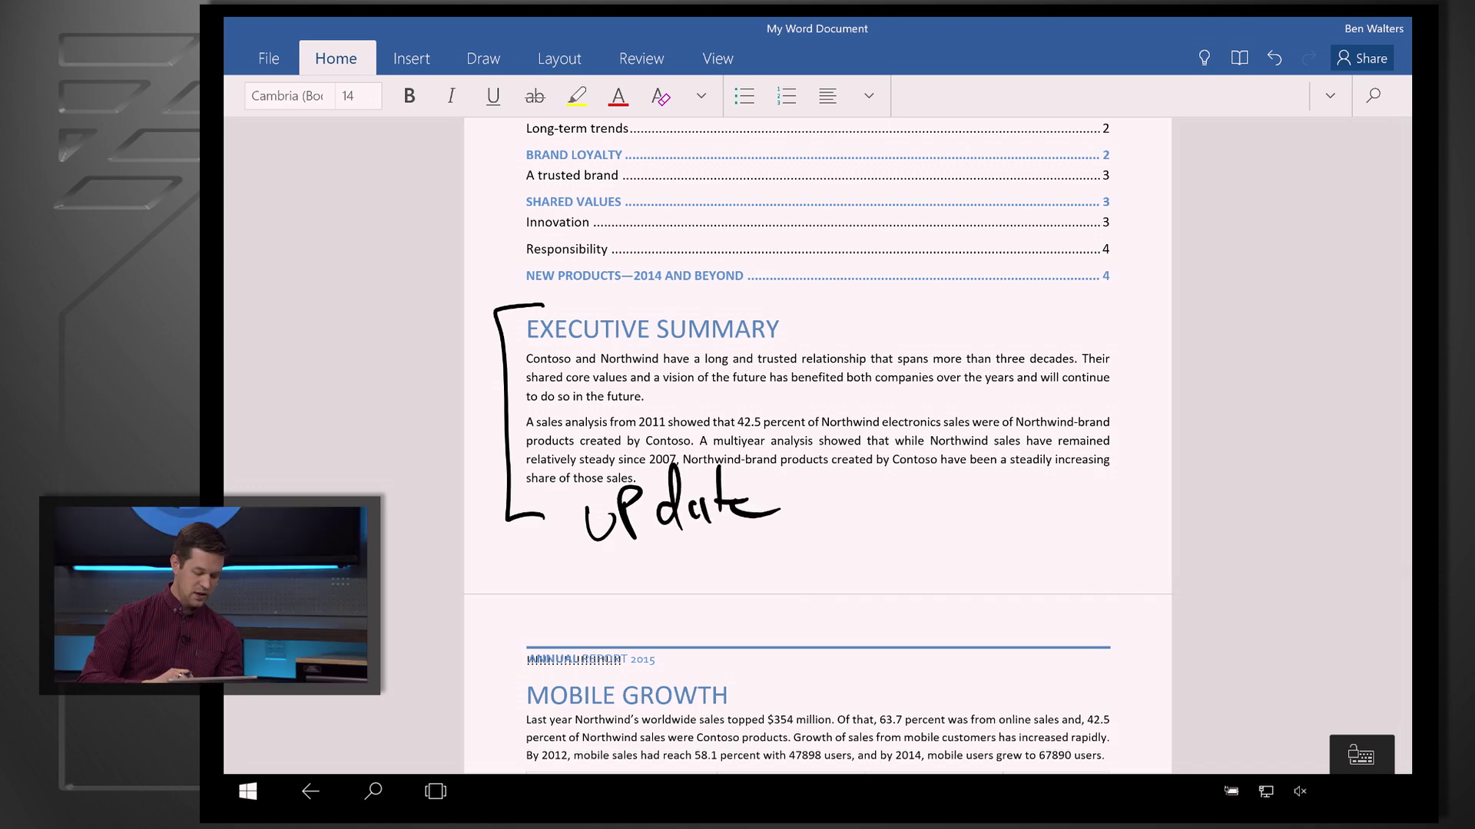
scroll(819, 461, down, 10)
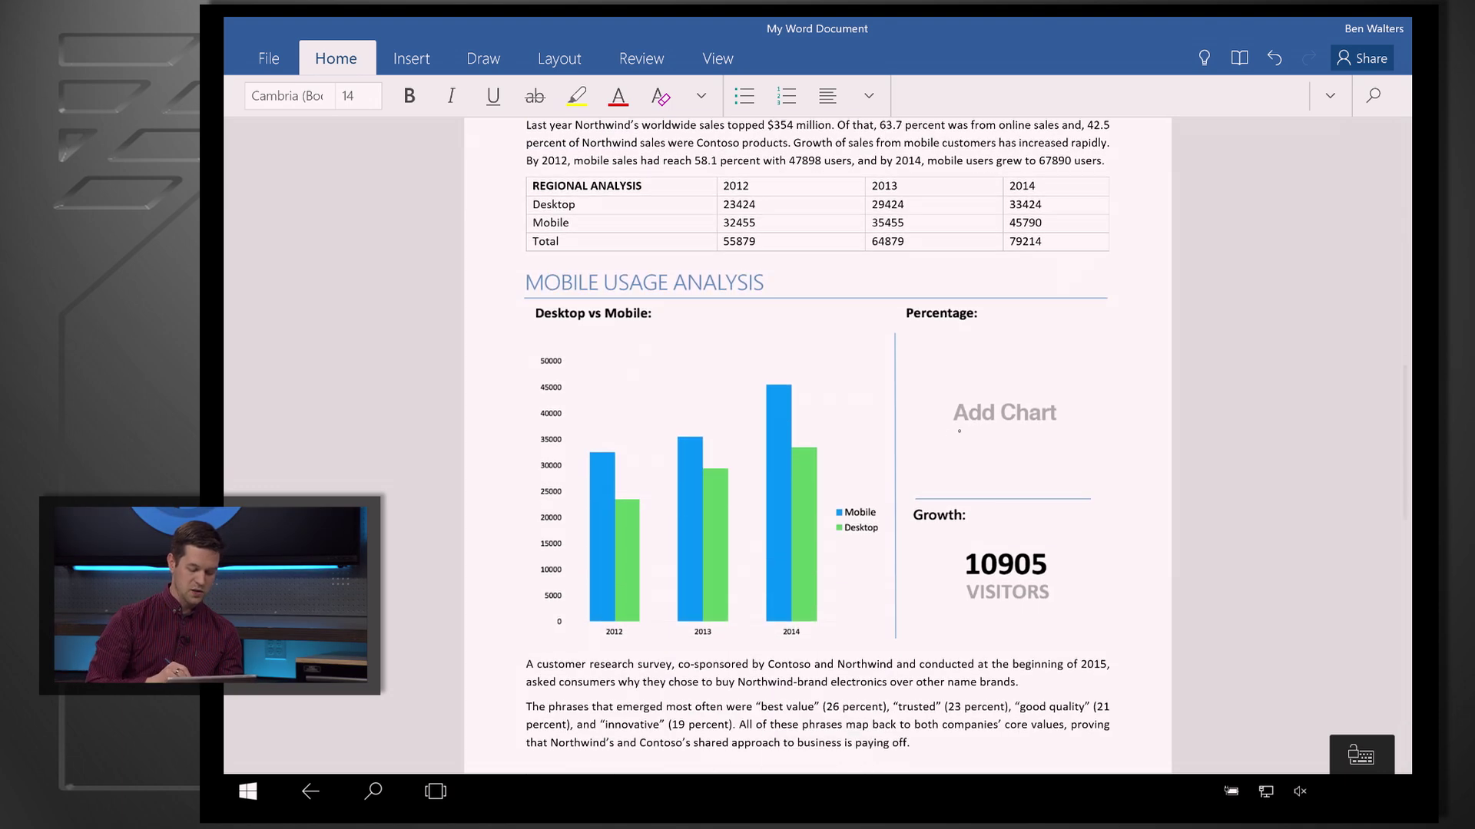
drag(968, 435, 1057, 433)
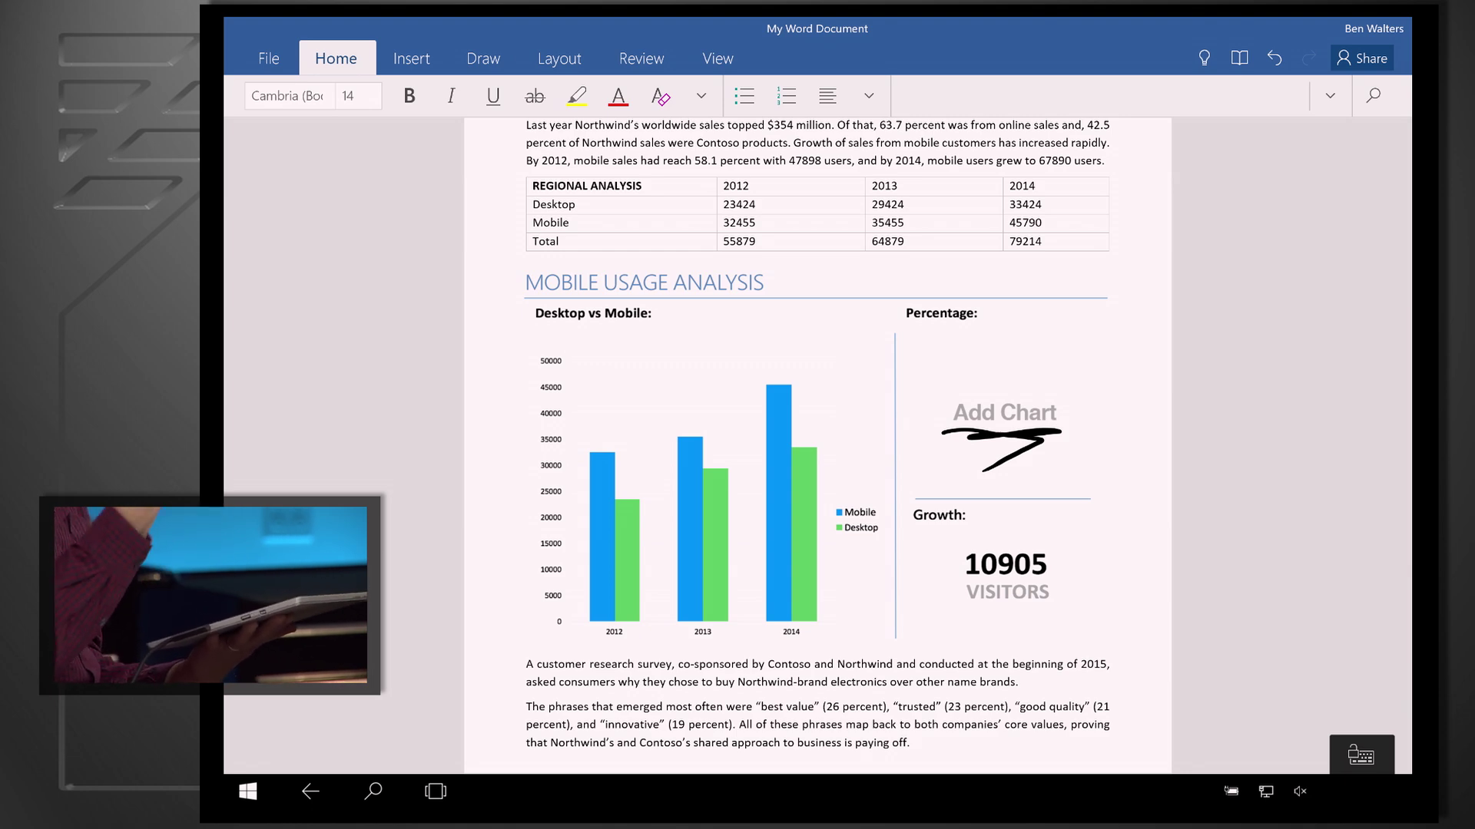
scroll(818, 444, down, 5)
scroll(819, 443, up, 4)
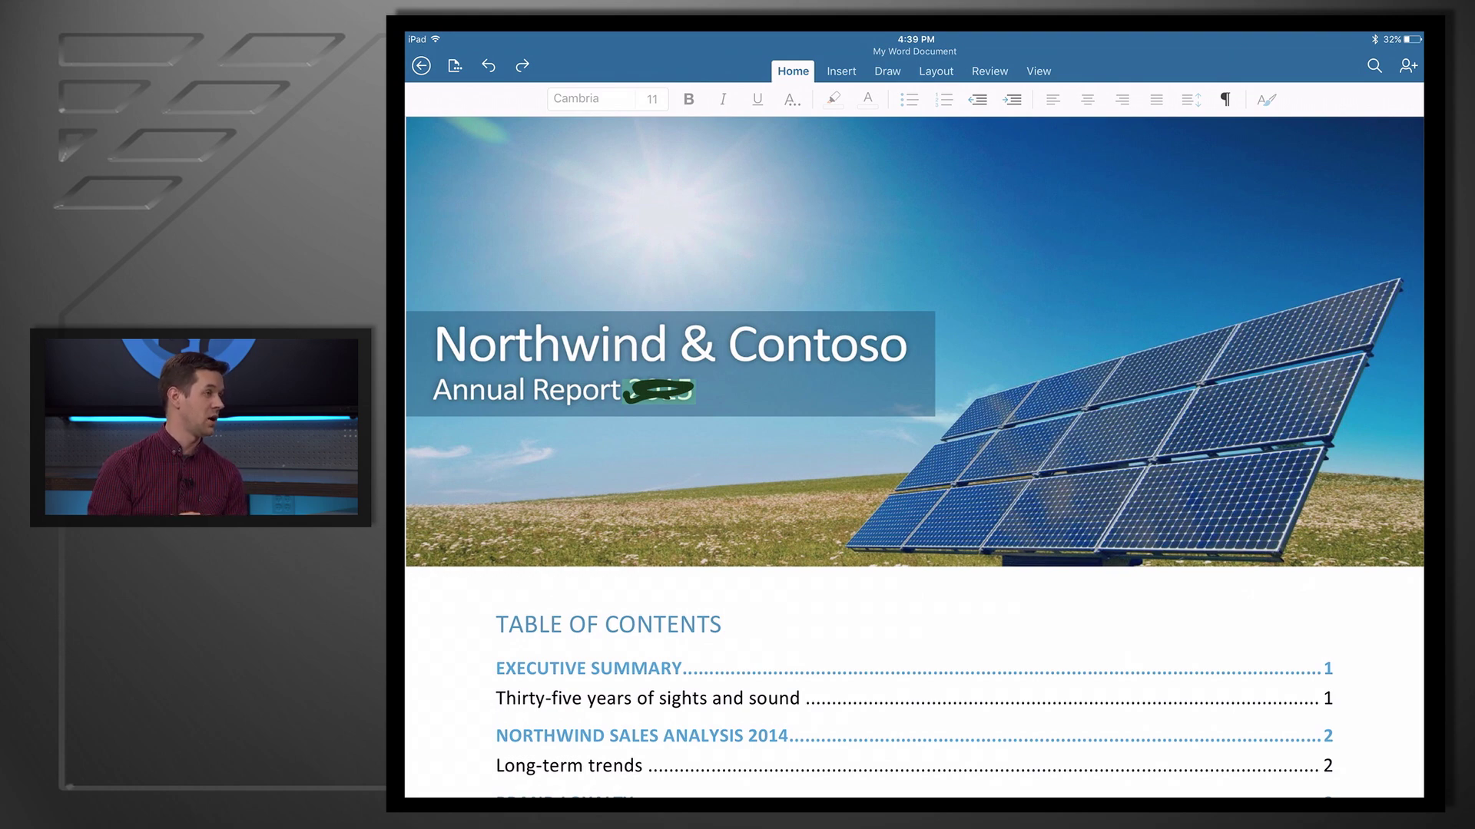
scroll(914, 457, down, 10)
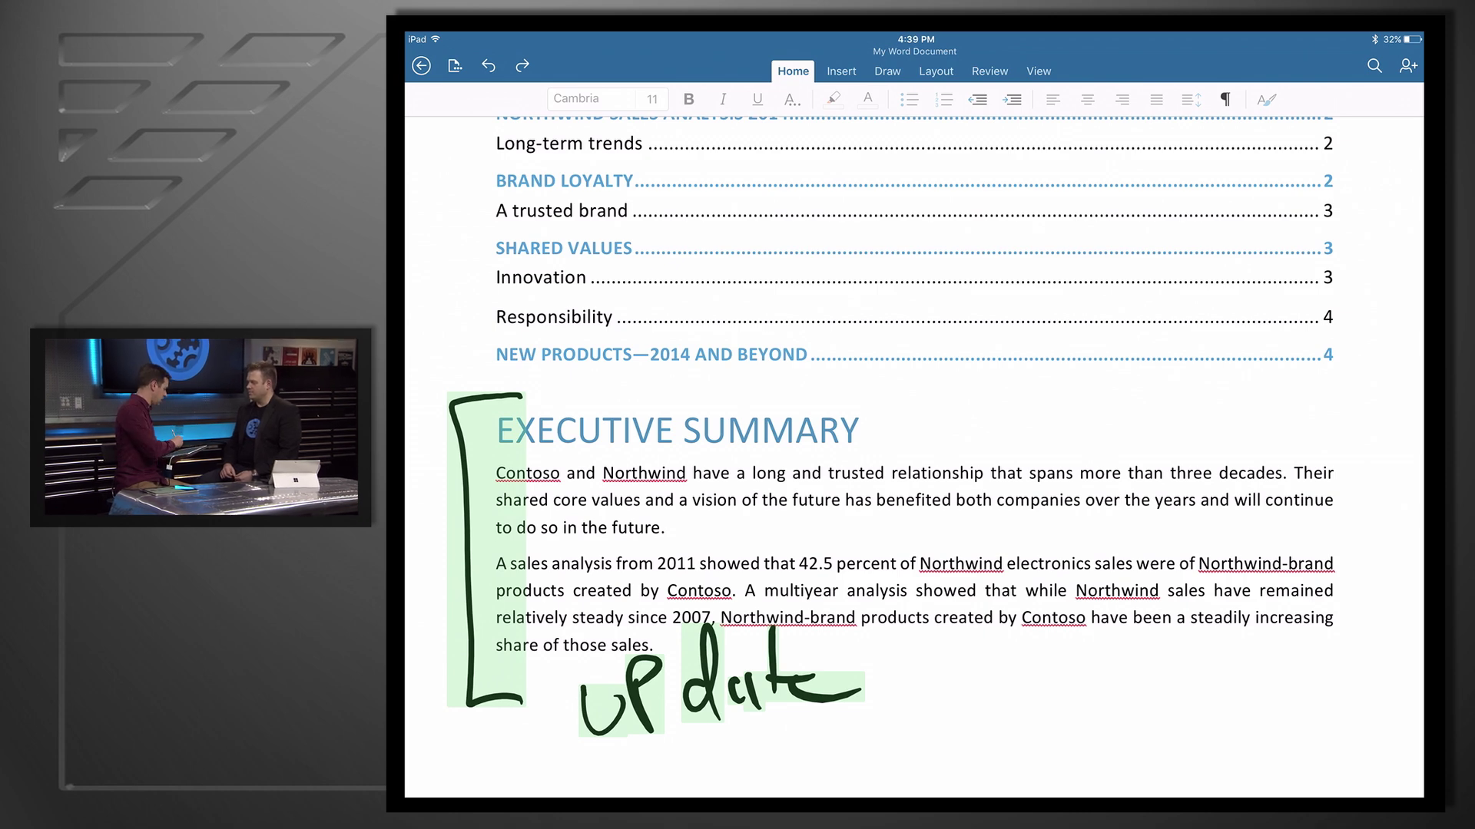
Step: Strike through the handwritten 'update' in red and slide Excel in beside the report
click(888, 70)
drag(580, 696, 886, 685)
drag(580, 694, 883, 686)
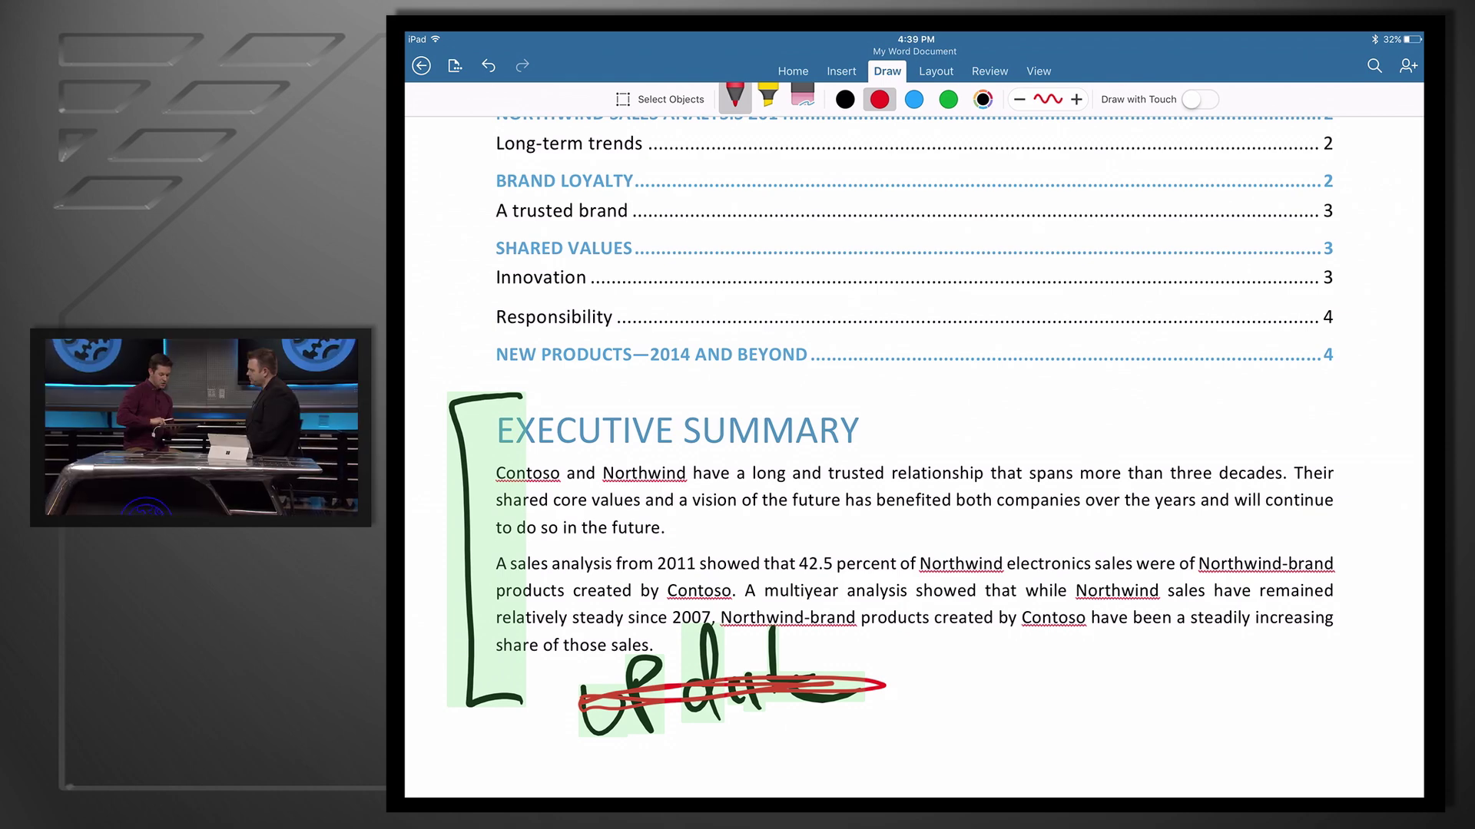
scroll(913, 460, down, 5)
scroll(913, 461, down, 5)
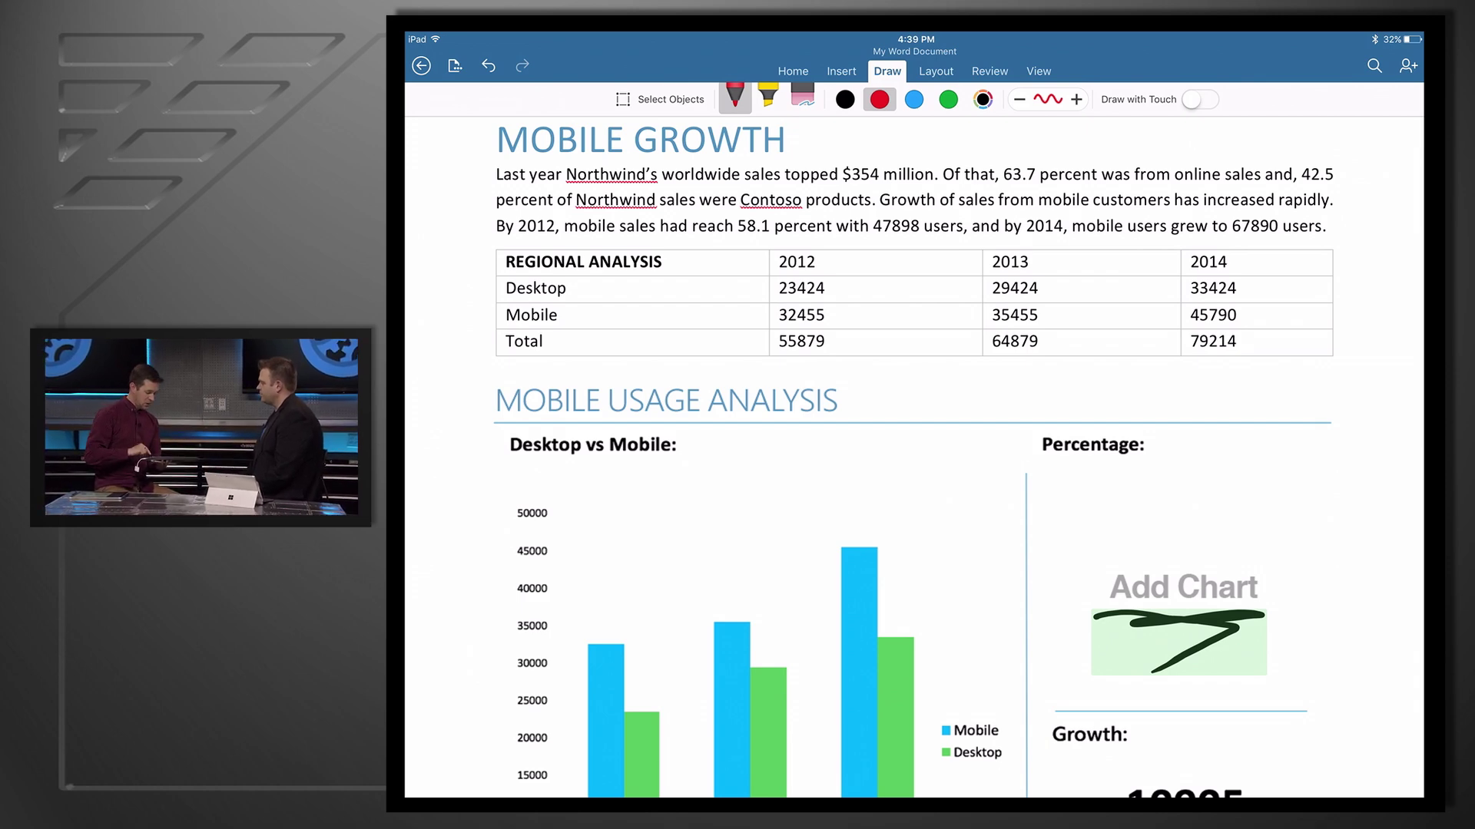
scroll(913, 461, down, 3)
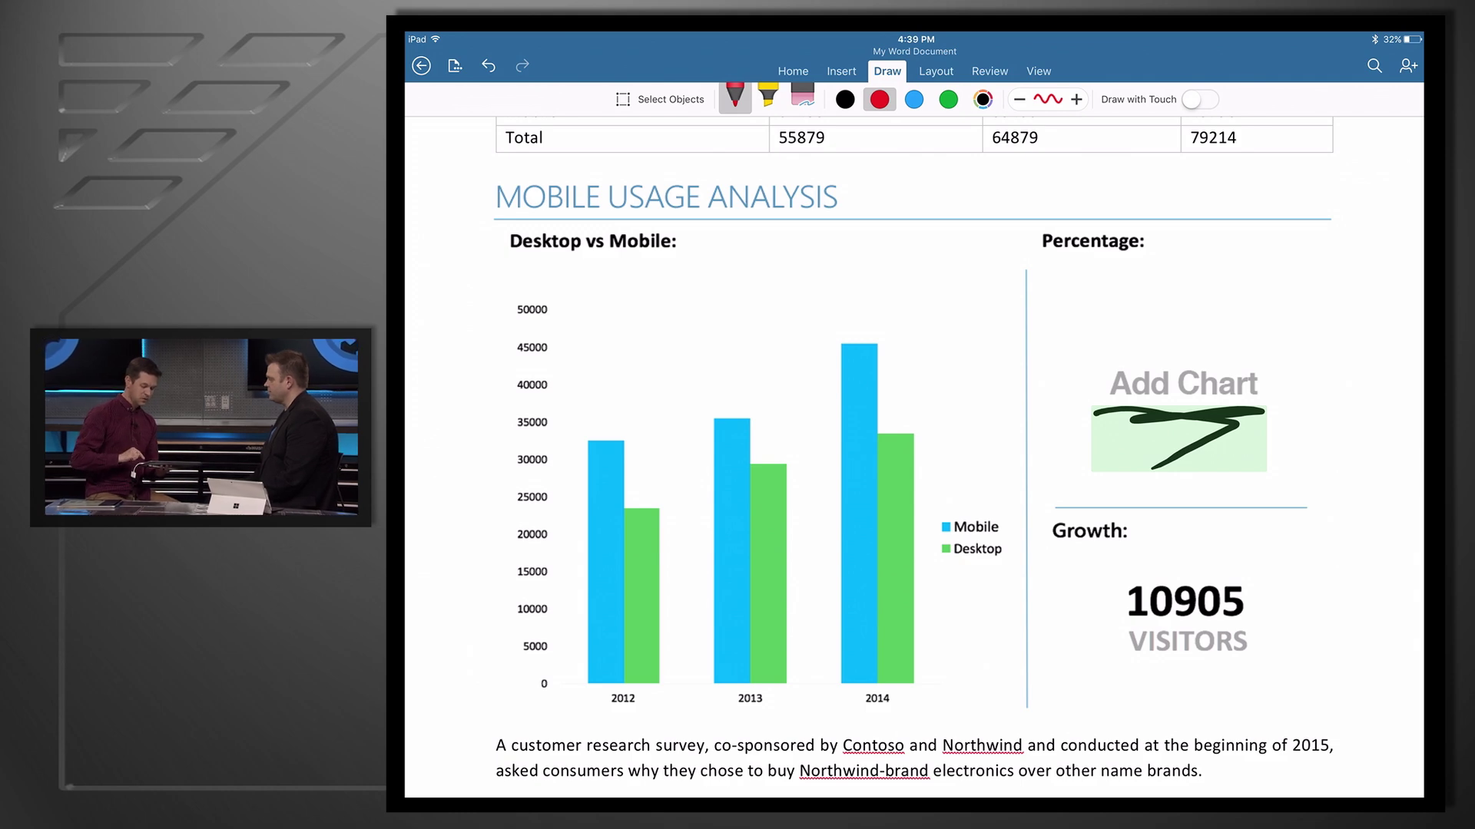
drag(1422, 415, 916, 414)
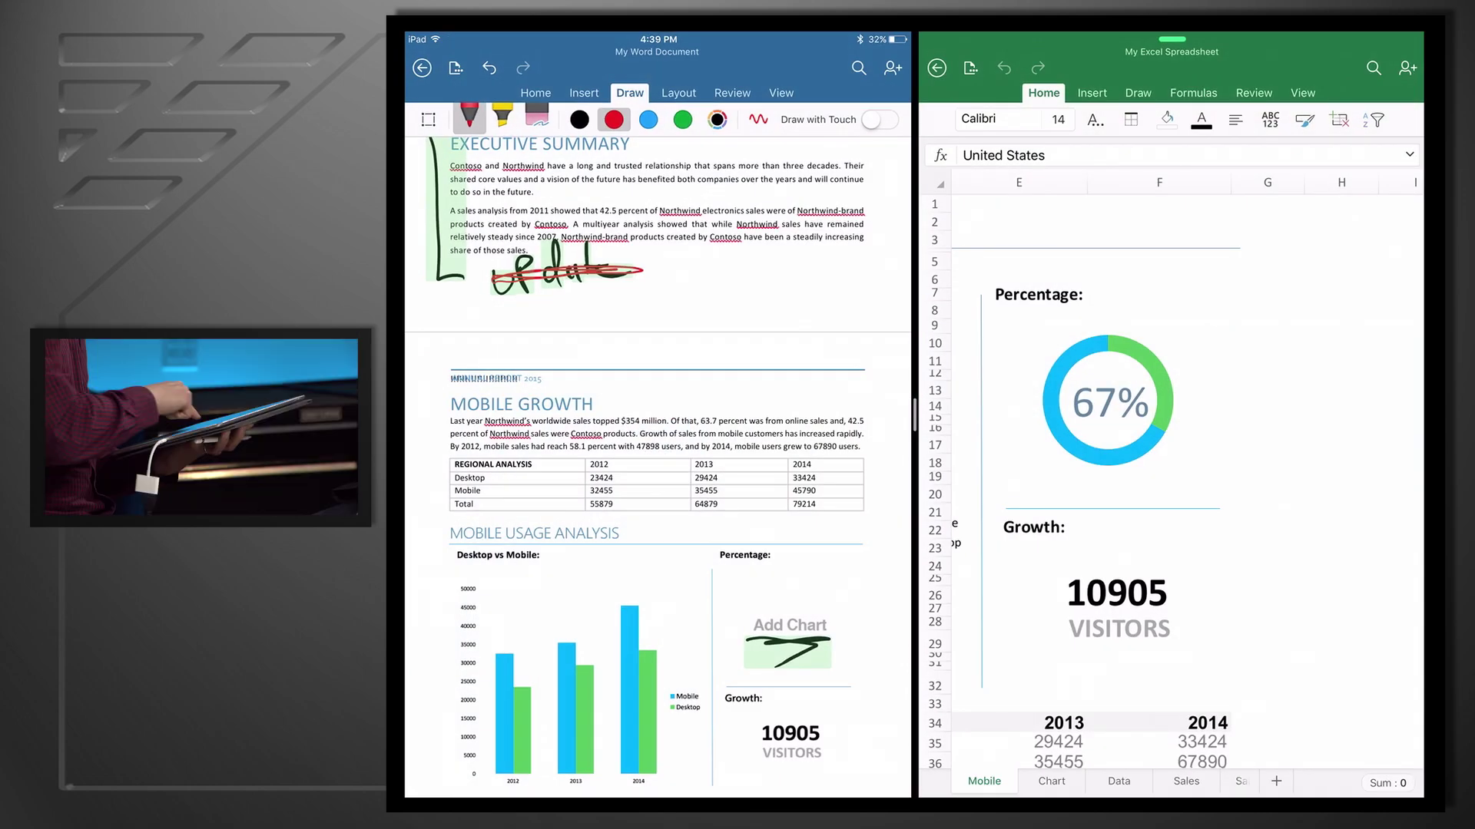
scroll(656, 461, down, 3)
Step: Paste Excel's 67% donut chart over the Add Chart placeholder and widen Word to full screen
click(1109, 401)
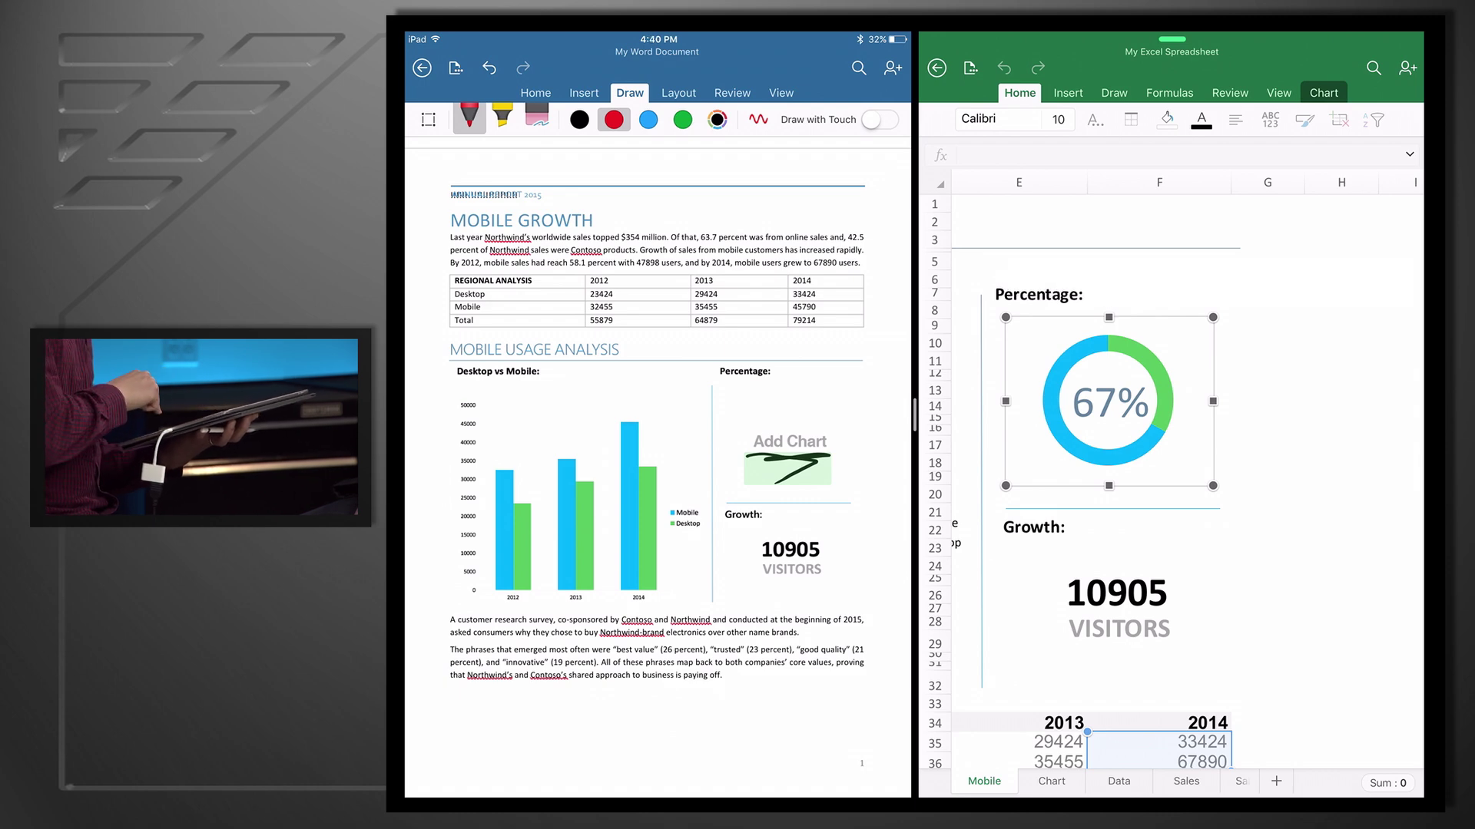
click(790, 449)
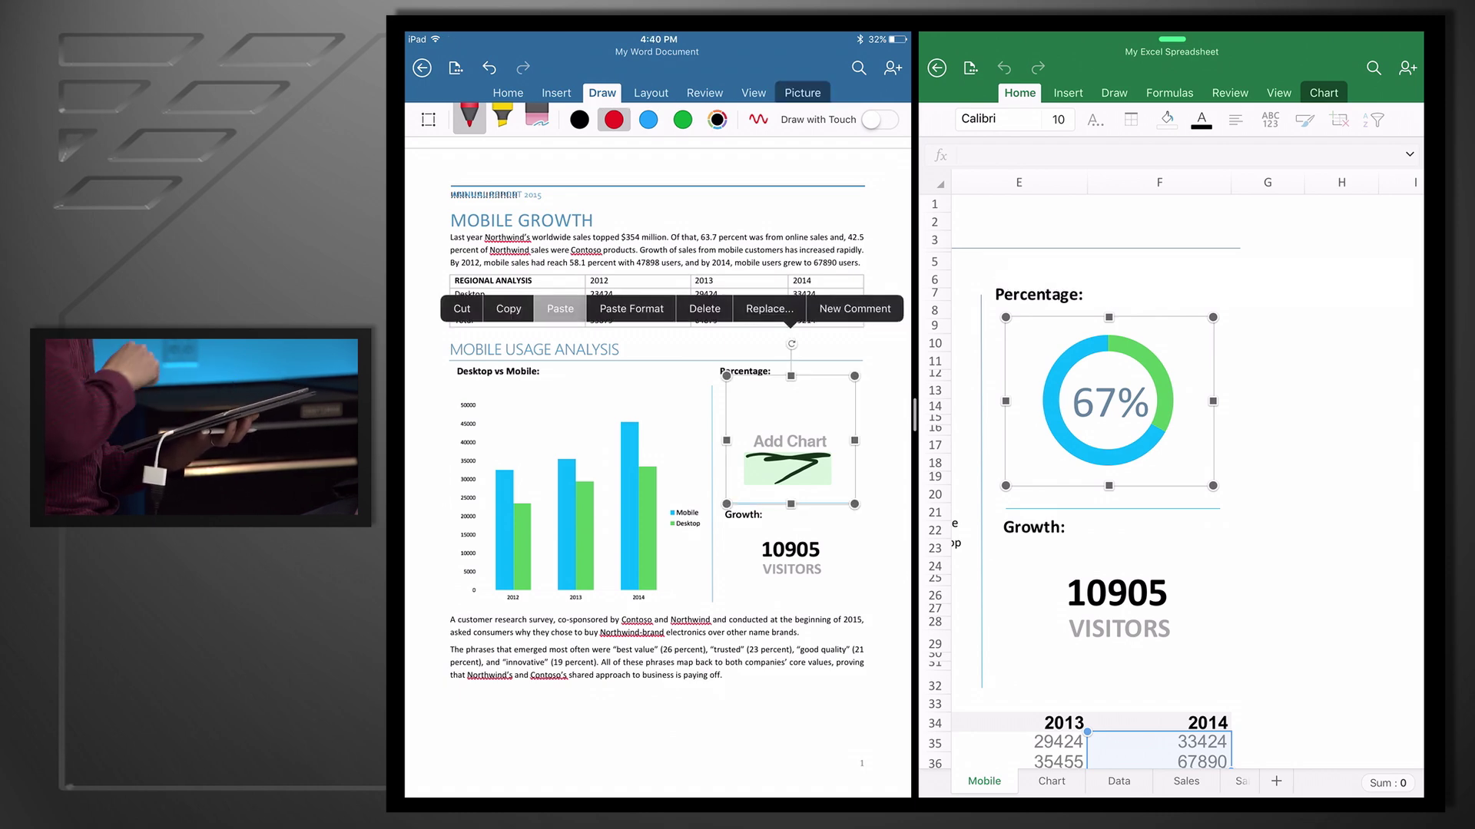
click(560, 309)
drag(914, 409, 1293, 416)
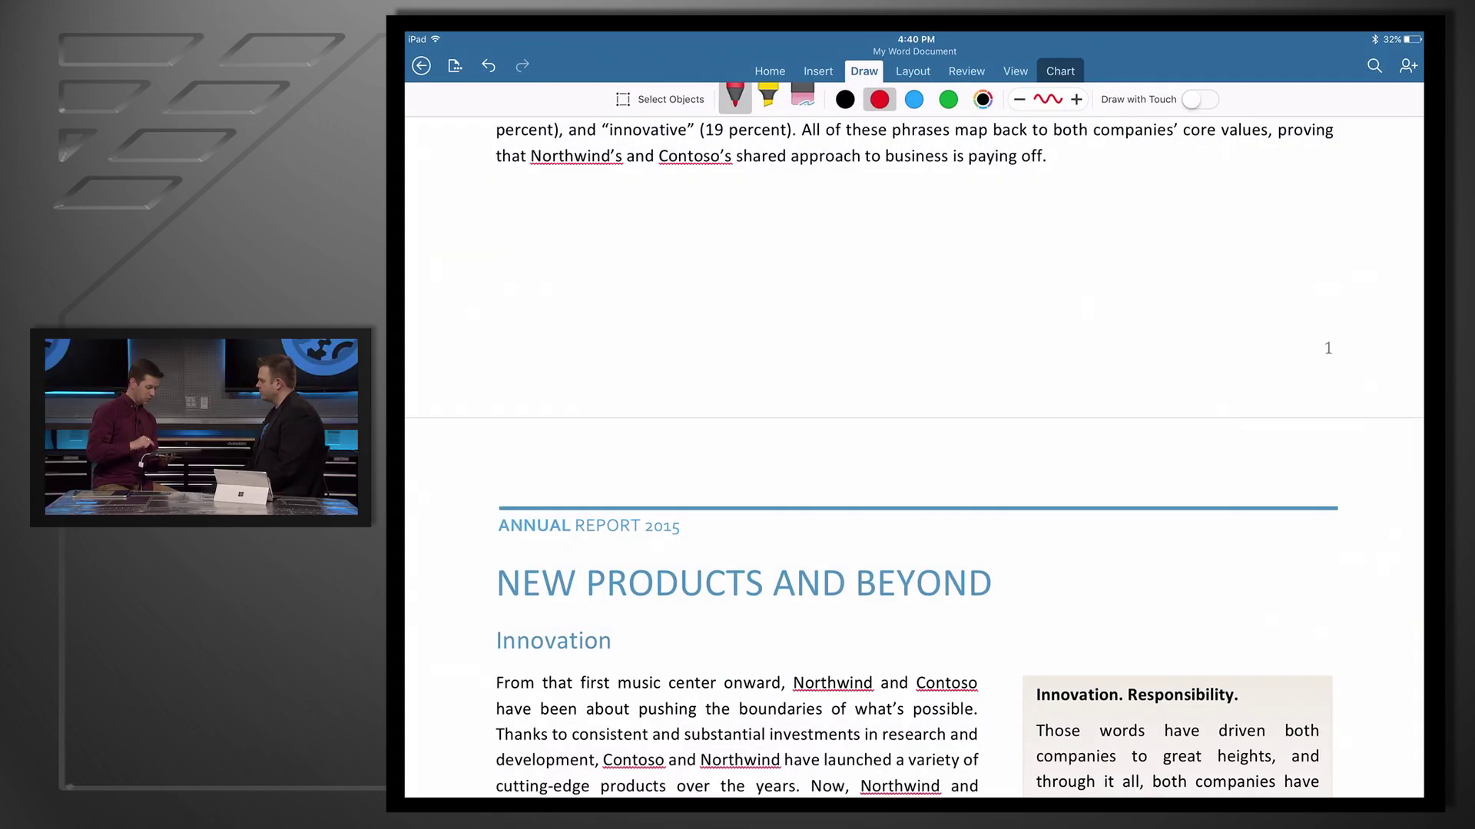
scroll(914, 462, up, 5)
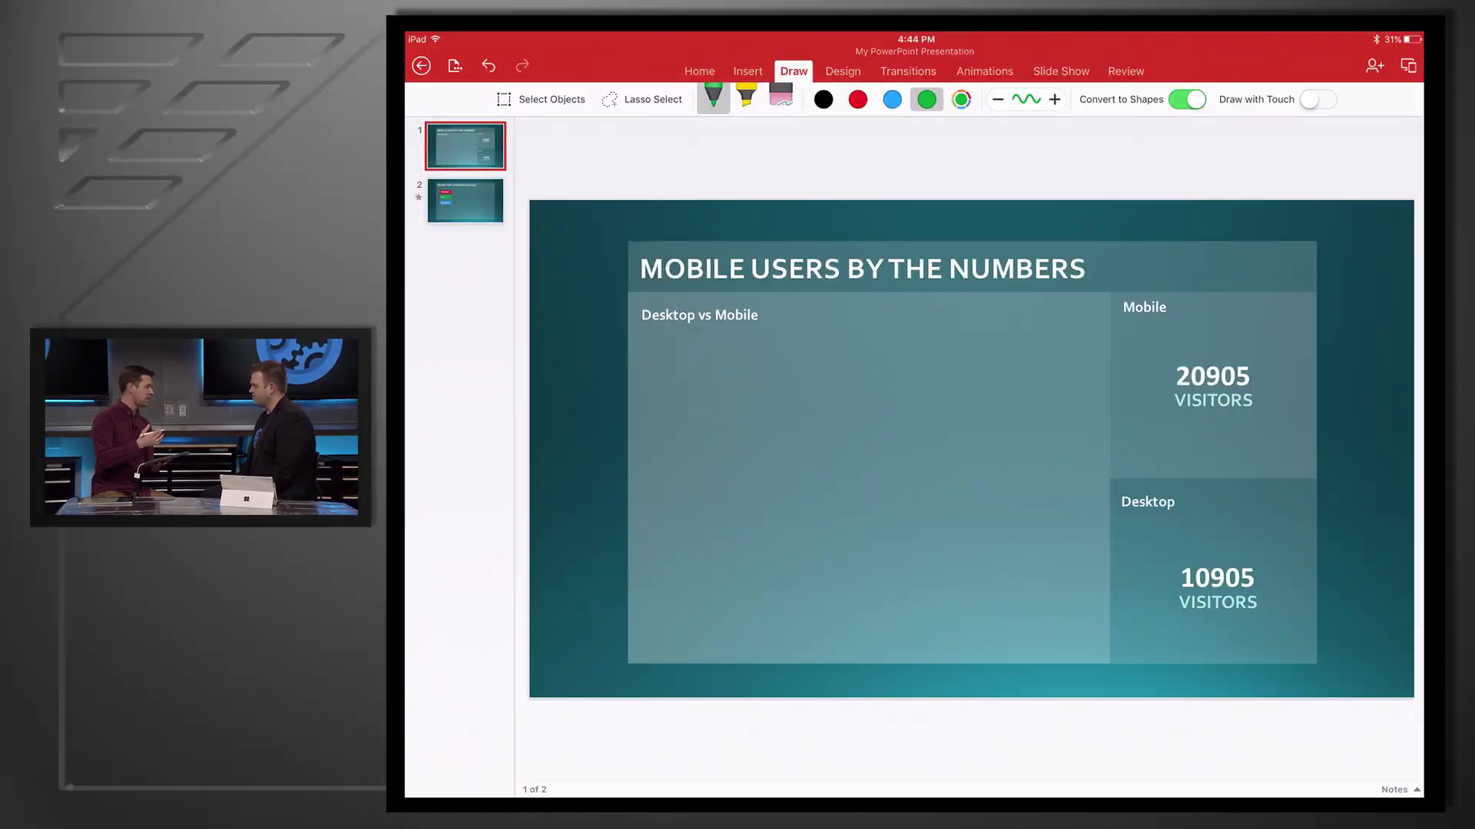
Step: Draw red and blue ink circles on slide 1
click(858, 100)
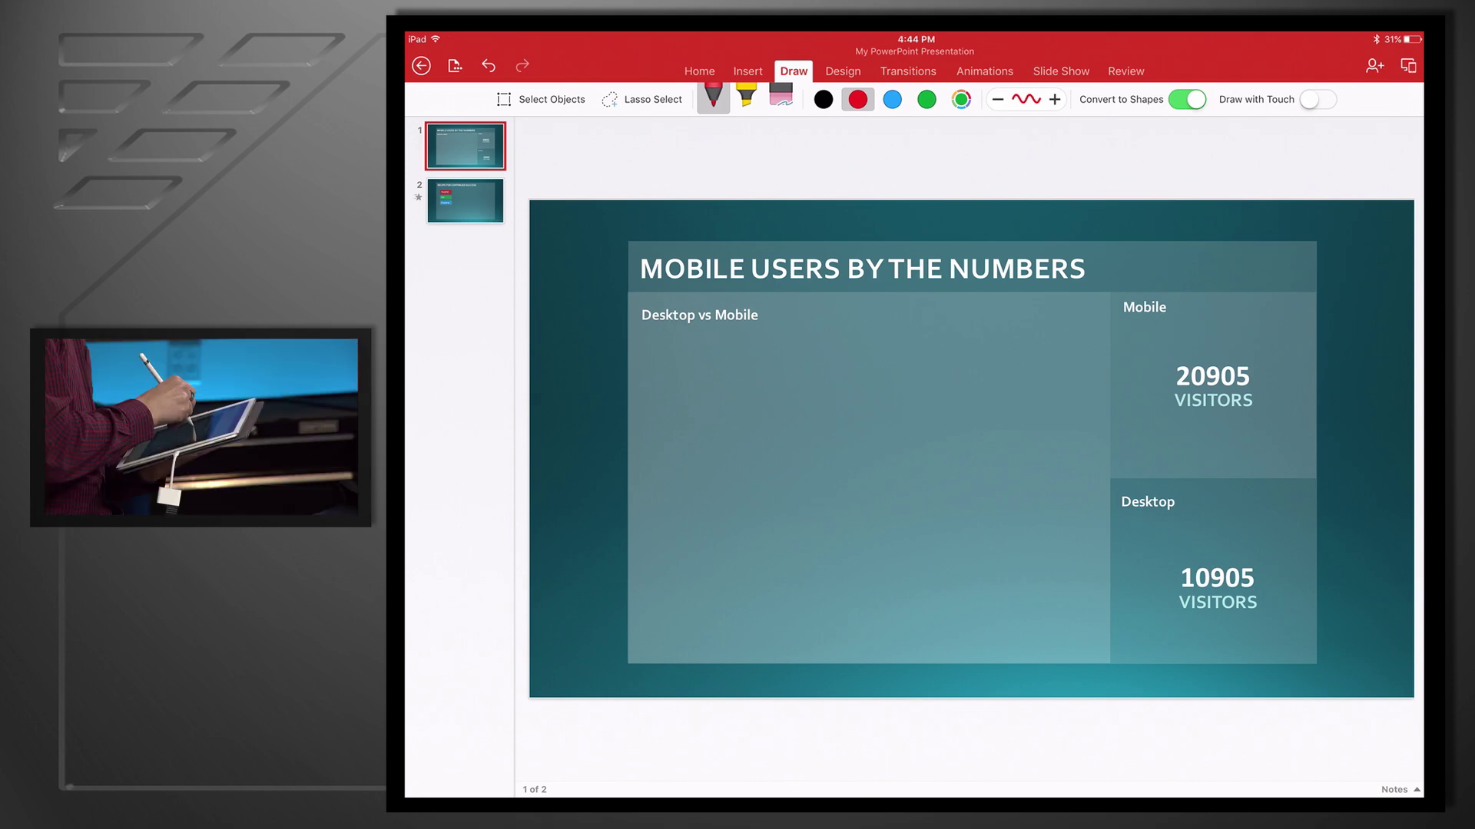
click(891, 99)
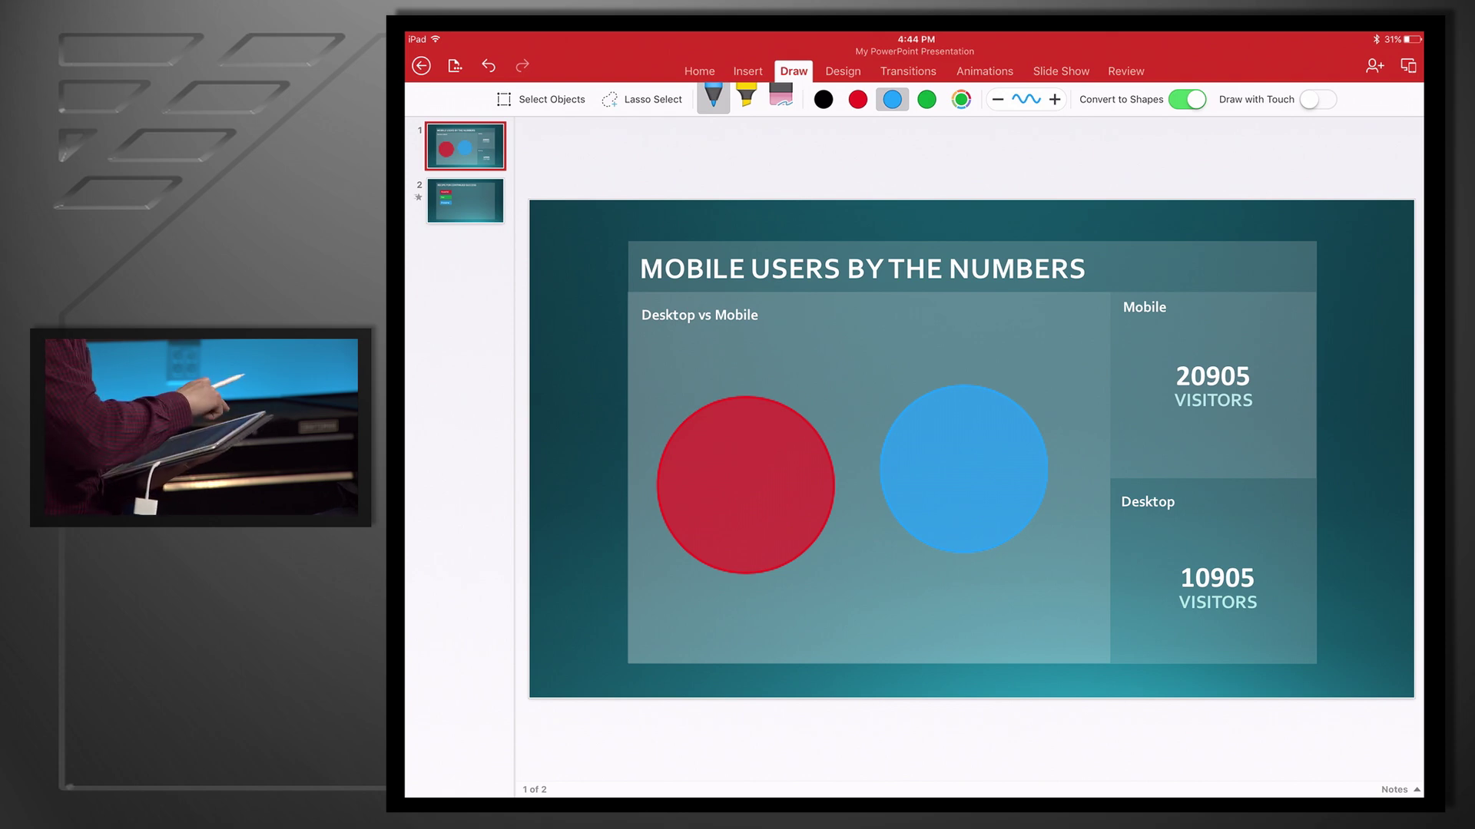
key(Down)
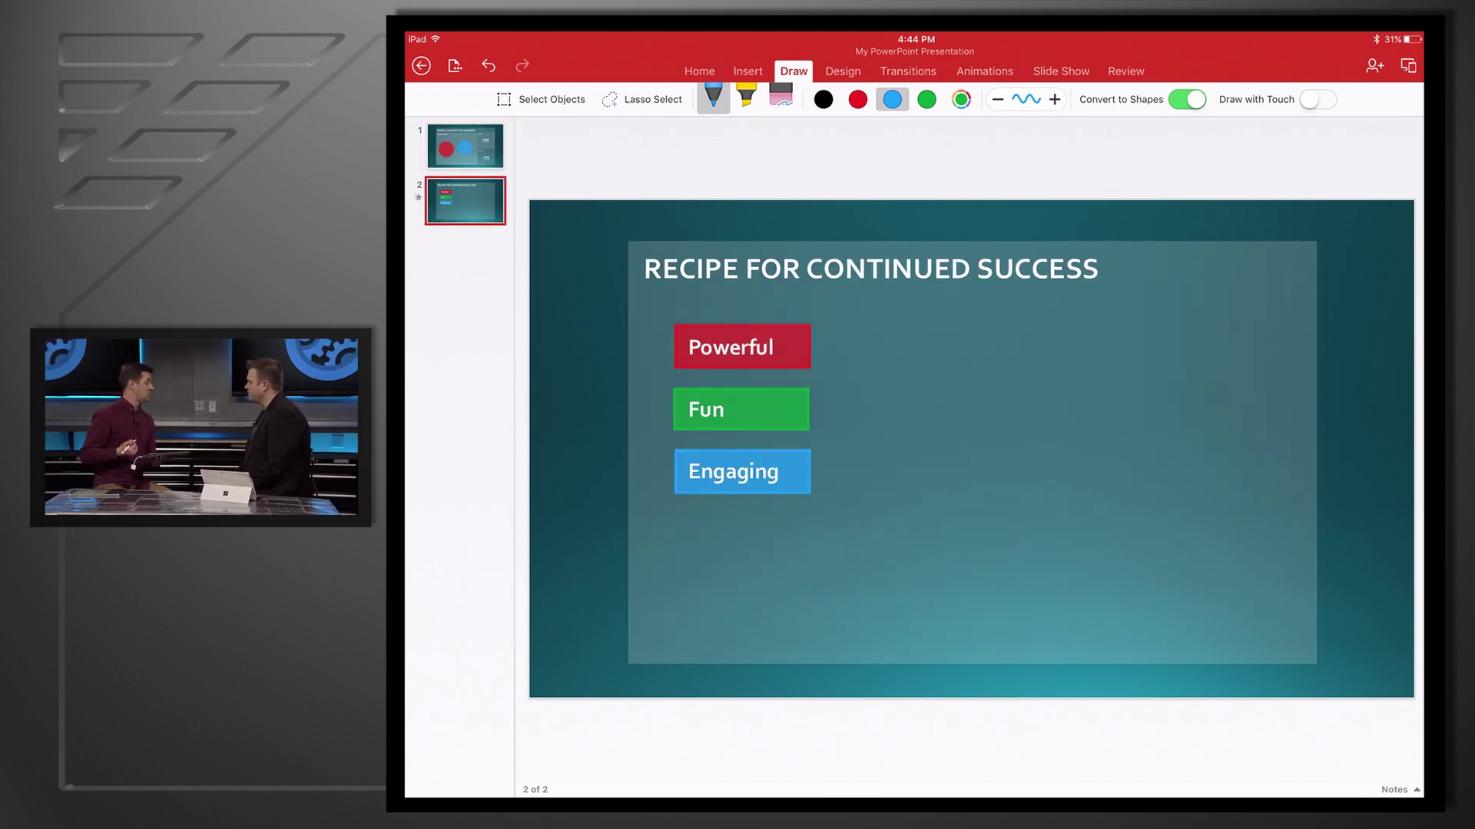
Step: Ink red, green and blue circles on Recipe for Continued Success; move blue to overlap the others
click(858, 99)
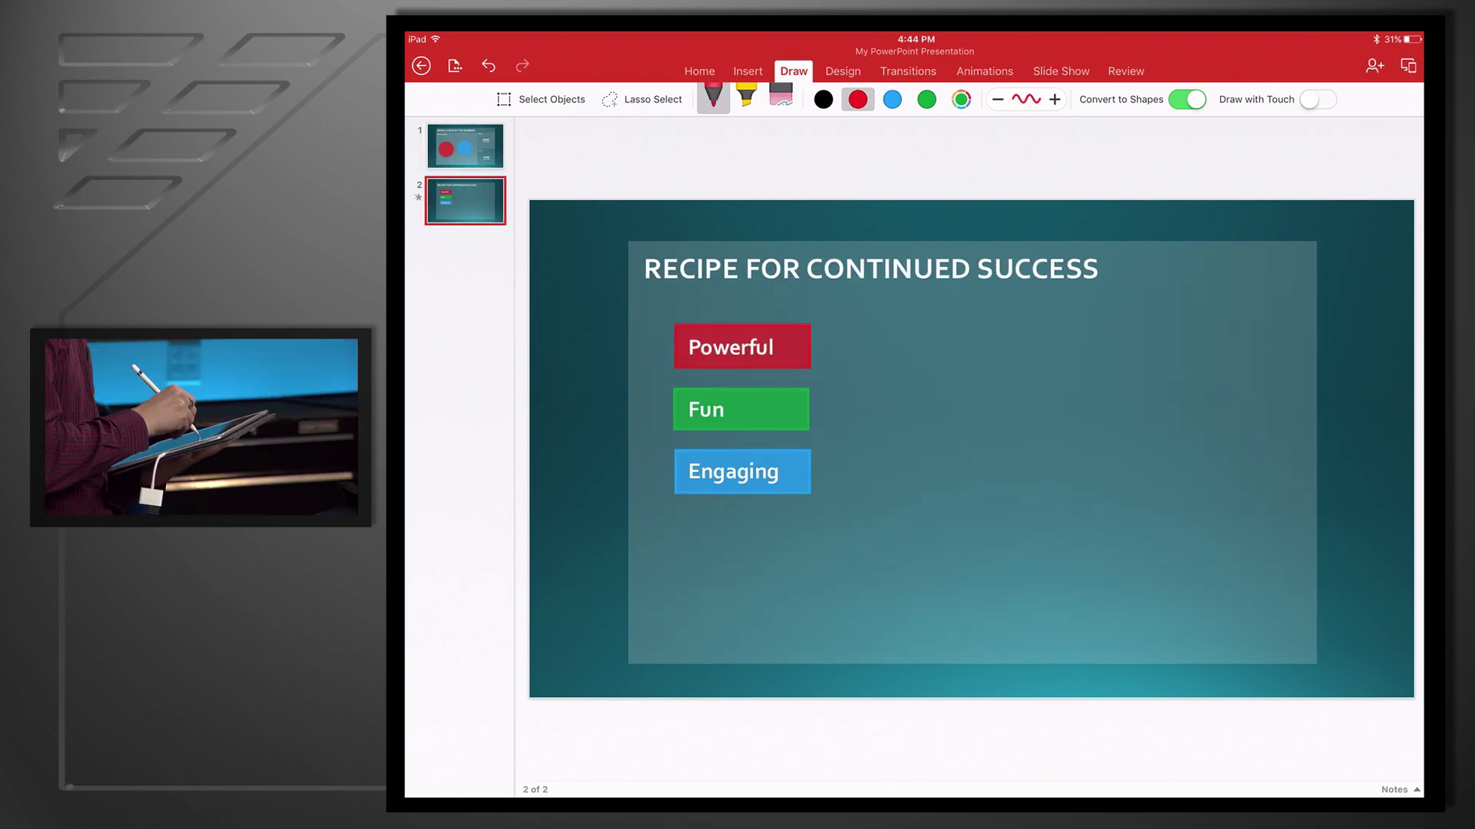
click(926, 100)
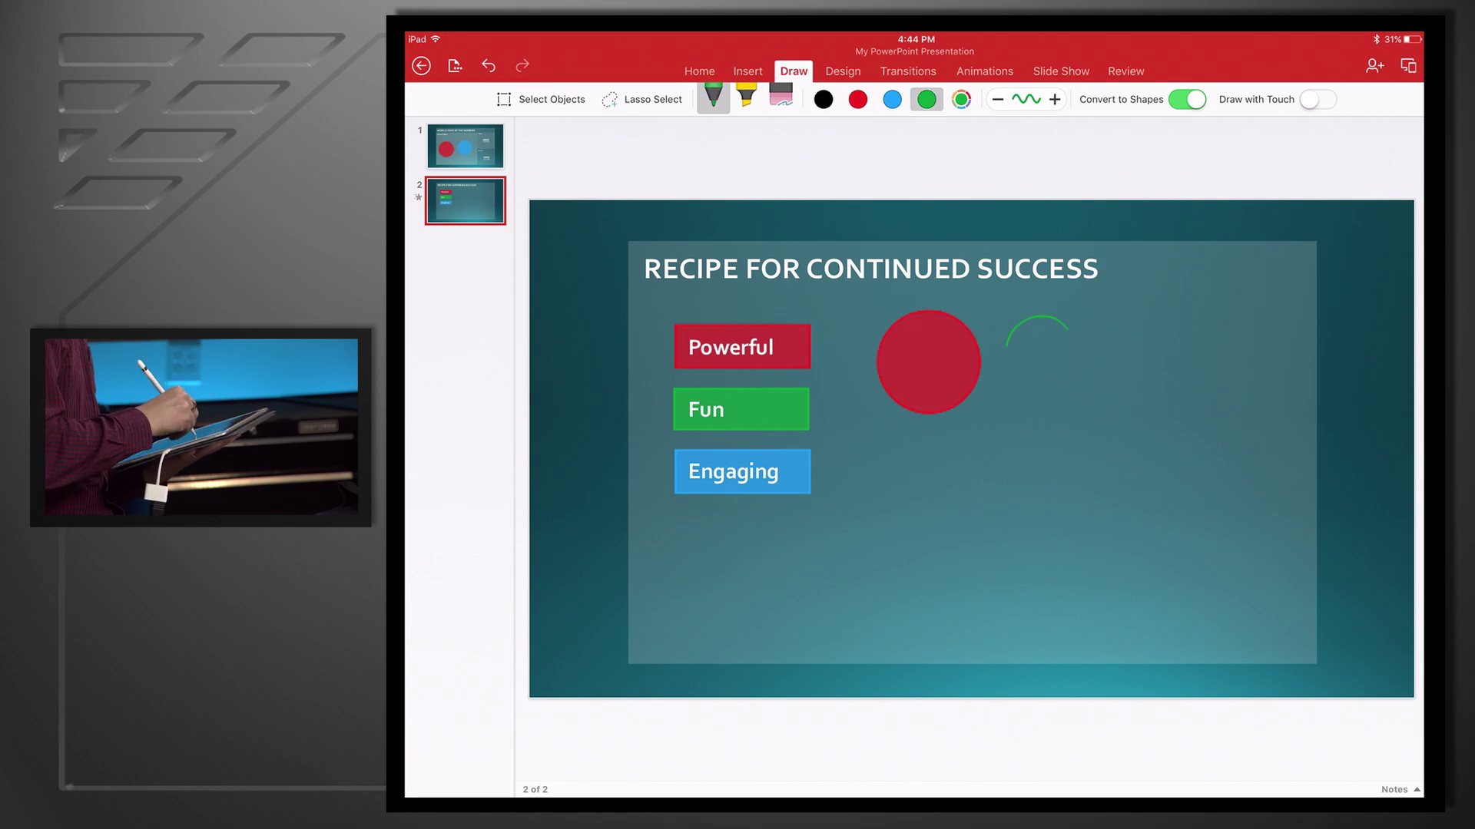
click(892, 99)
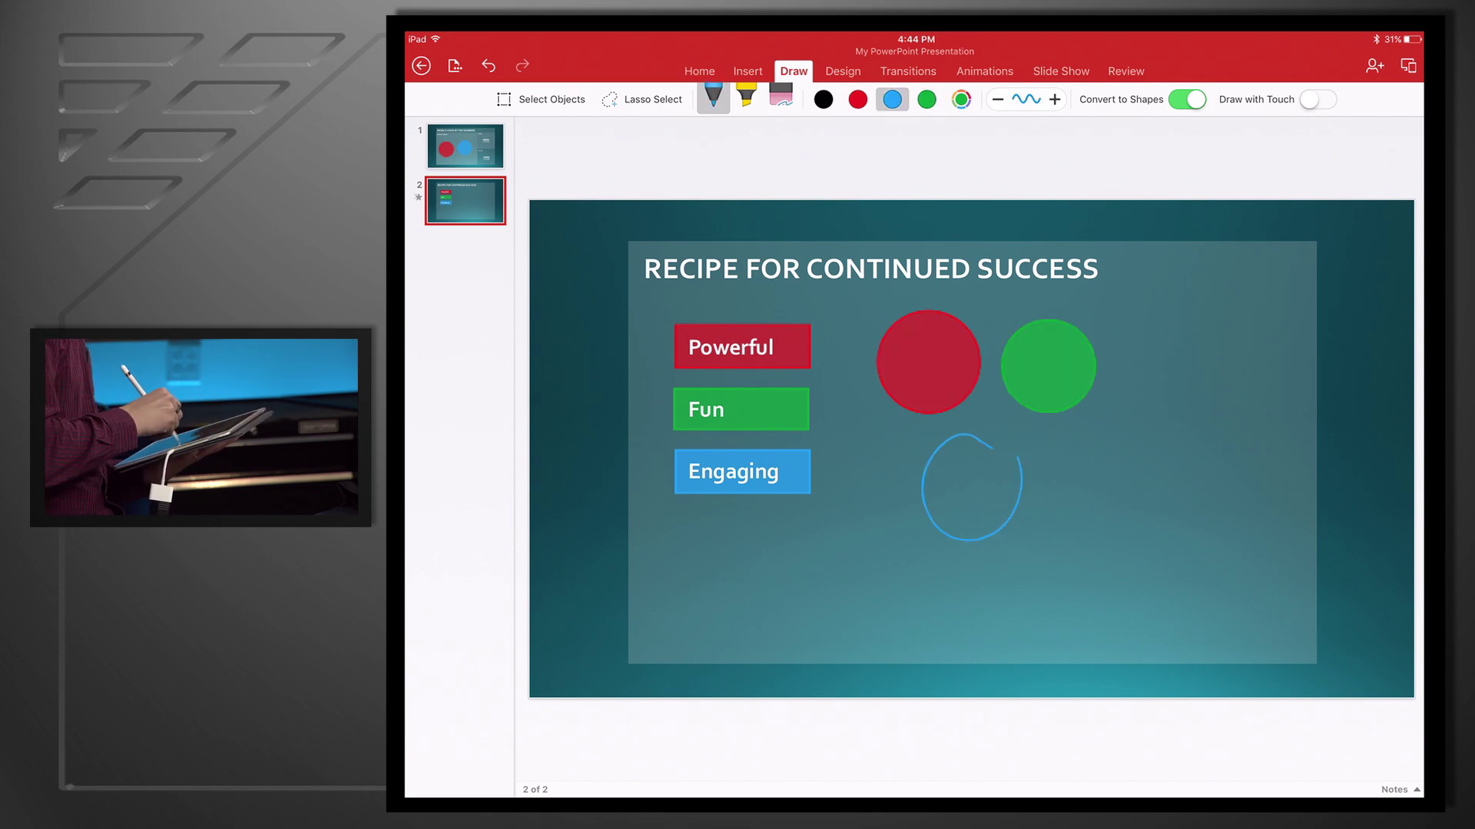
click(972, 487)
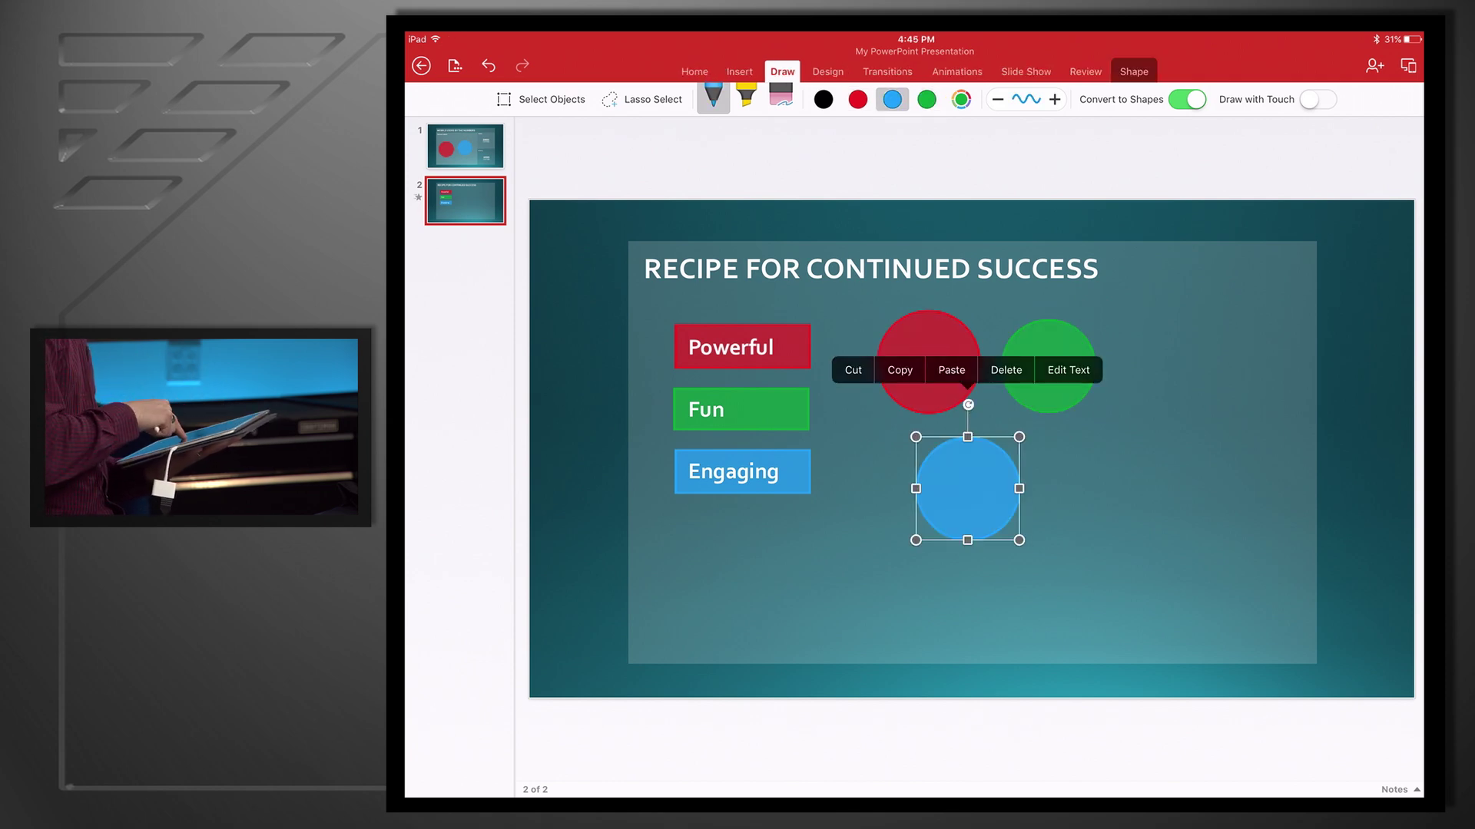
drag(971, 486, 987, 419)
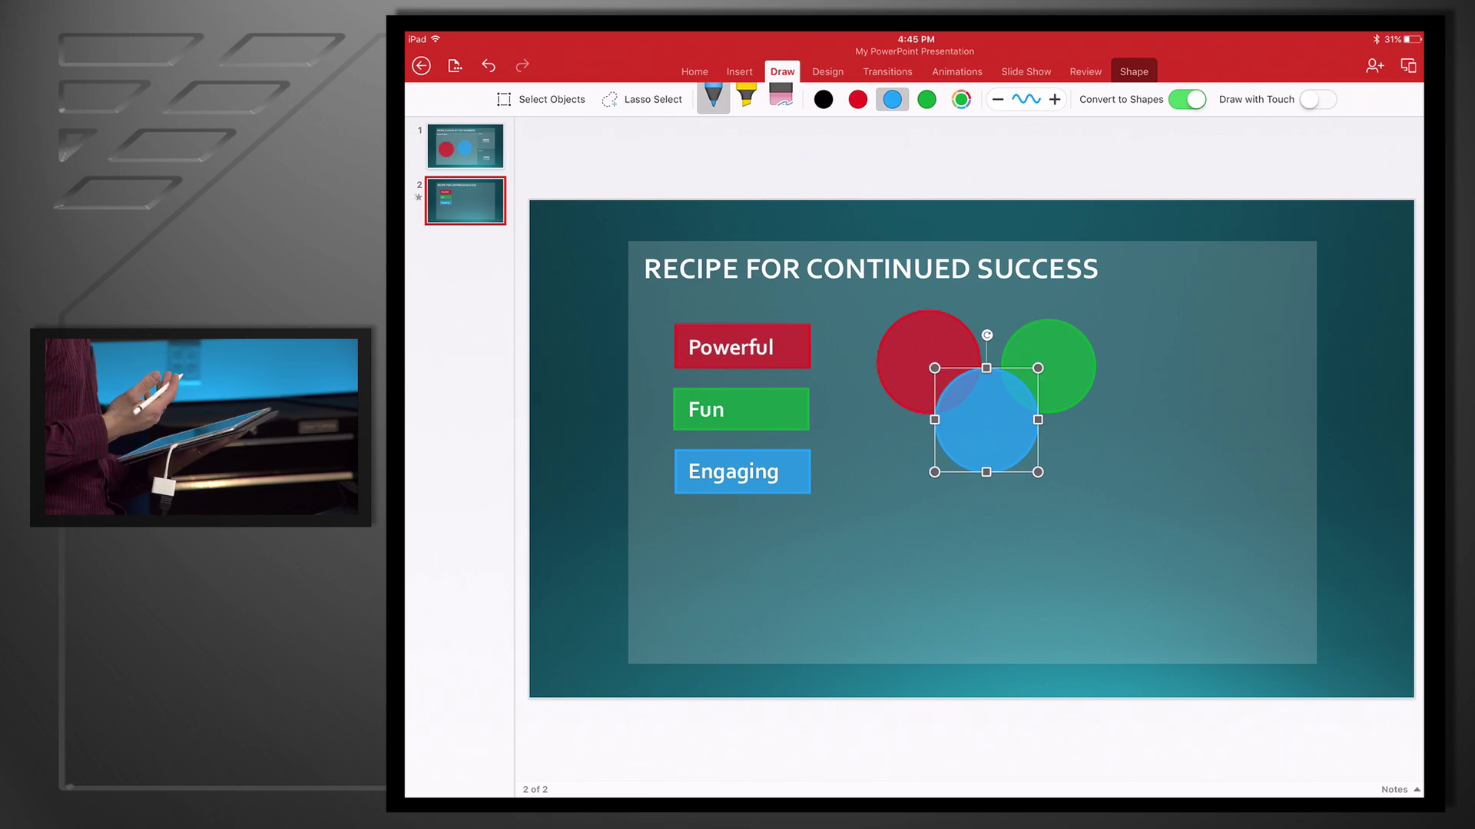